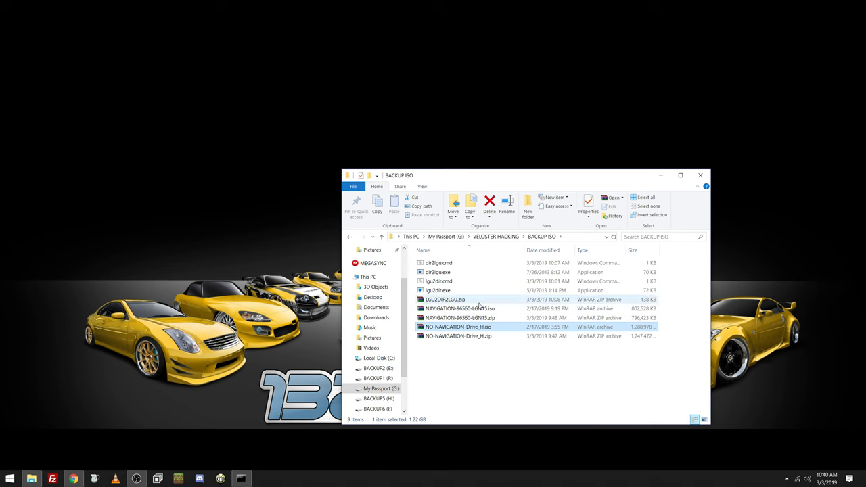
- Open NAVIGATION-96560-LGN15.iso to inspect the files inside, including install.nfo, and close the archive
left_click(477, 309)
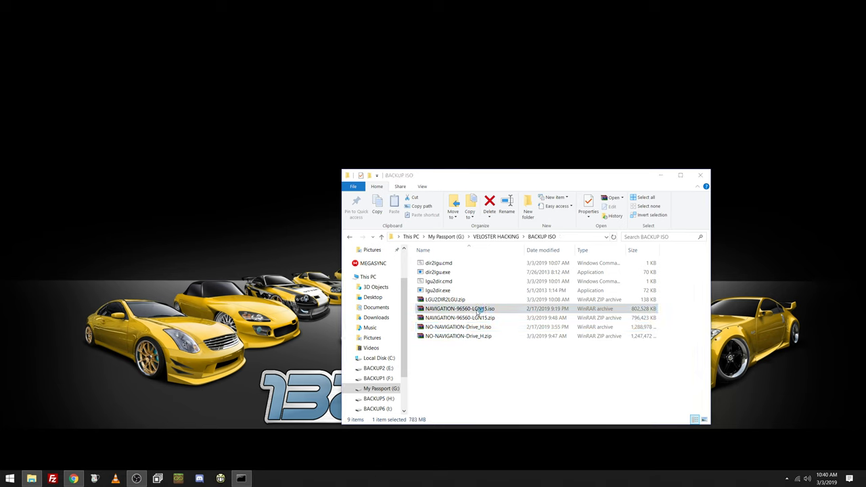
double_click(480, 309)
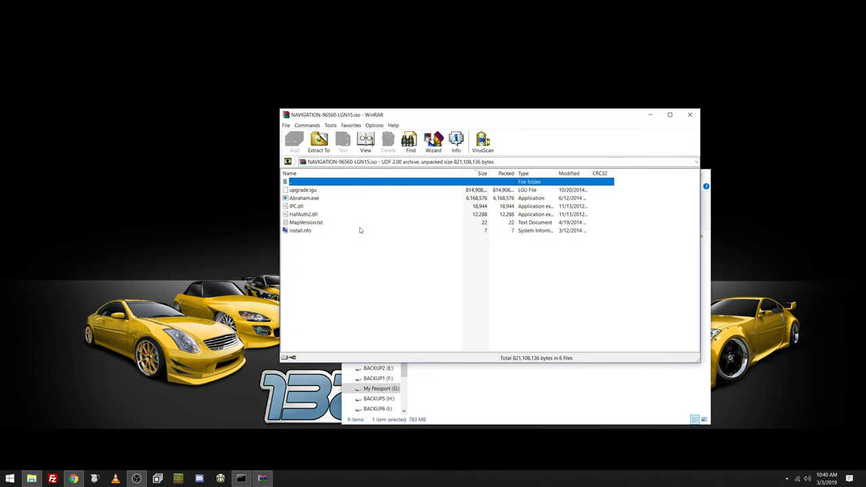
left_click(303, 232)
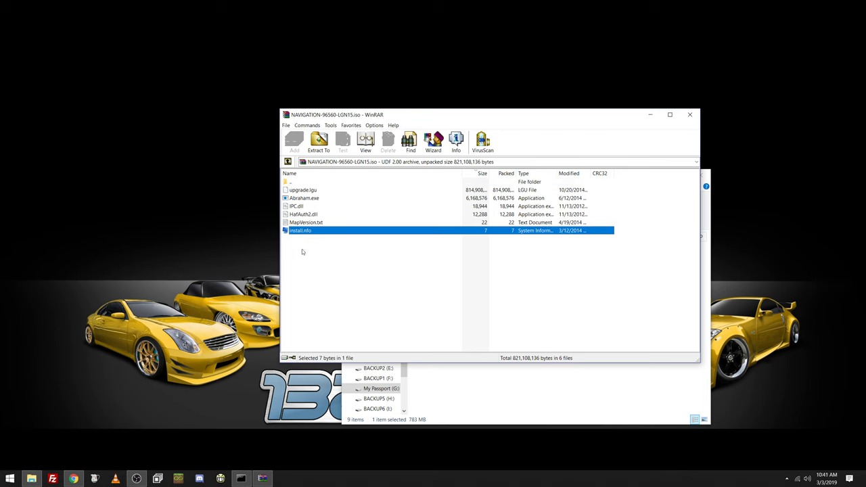
left_click(696, 120)
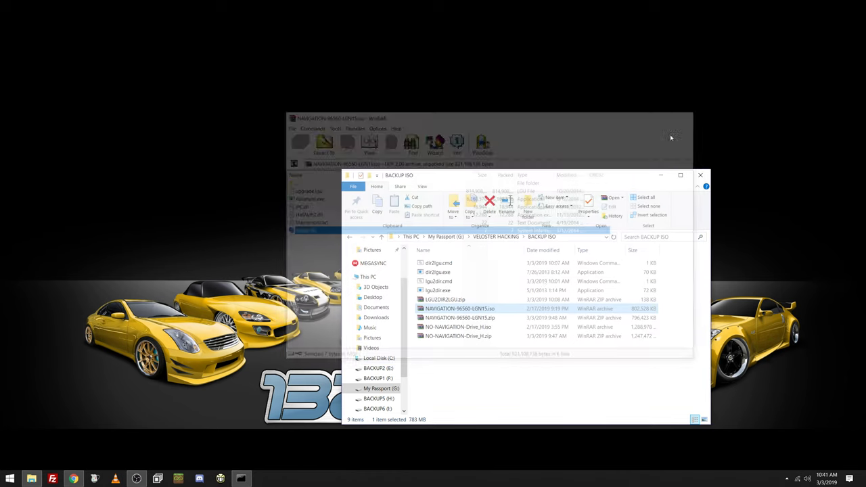
- Open NO-NAVIGATION-Drive_H.iso, enter its H folder and move the archive window clear of the BACKUP ISO folder
left_click(500, 329)
double_click(500, 329)
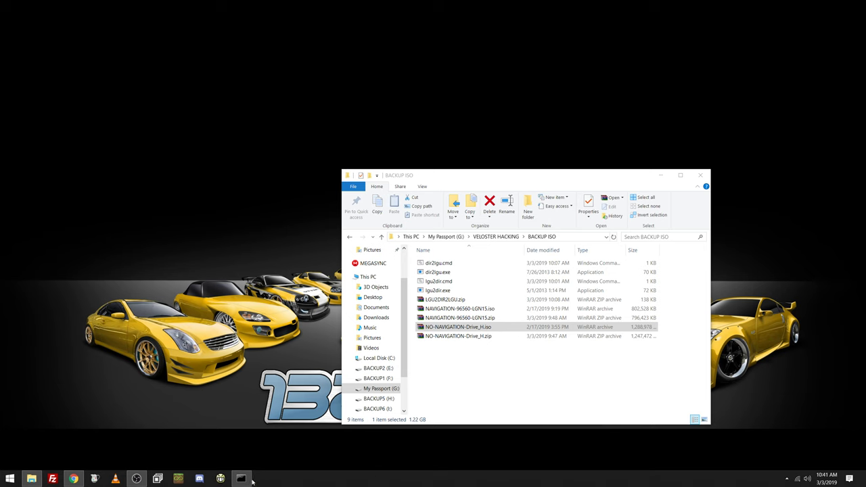
mouse_move(246, 481)
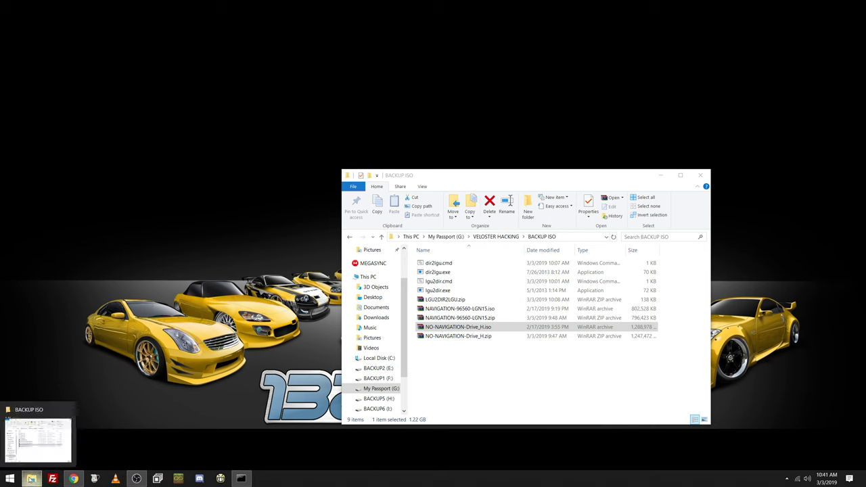
right_click(31, 478)
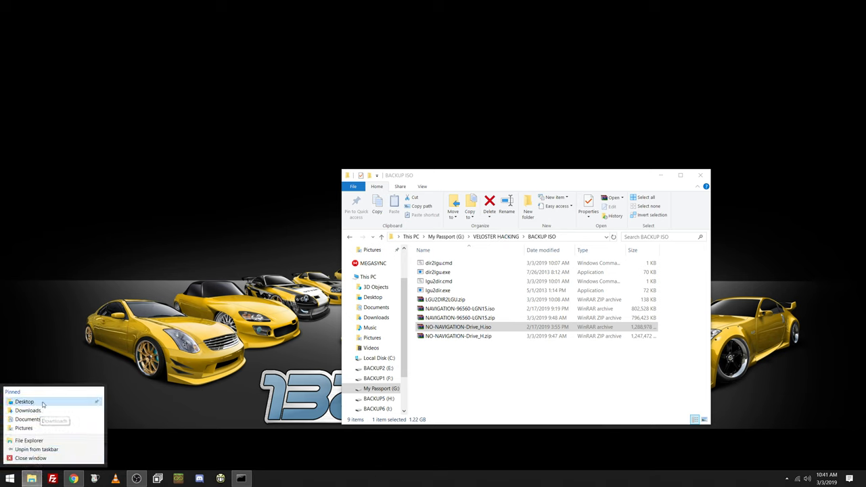
left_click(431, 226)
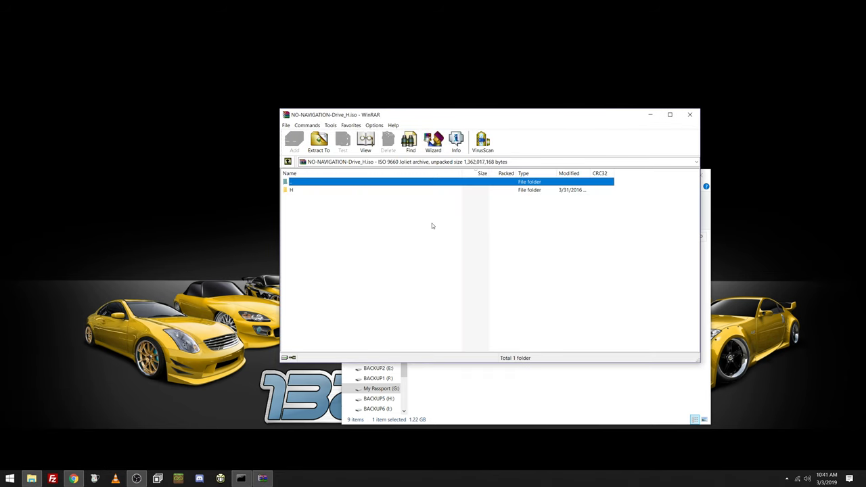
double_click(295, 190)
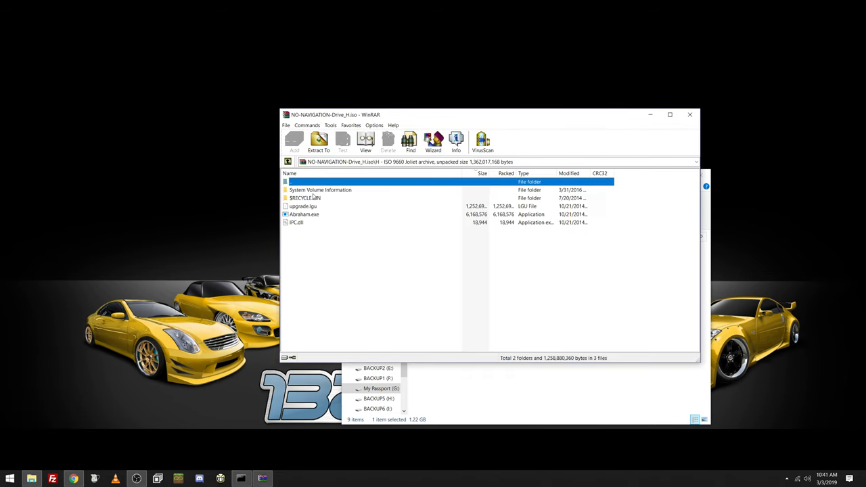
left_click(310, 199)
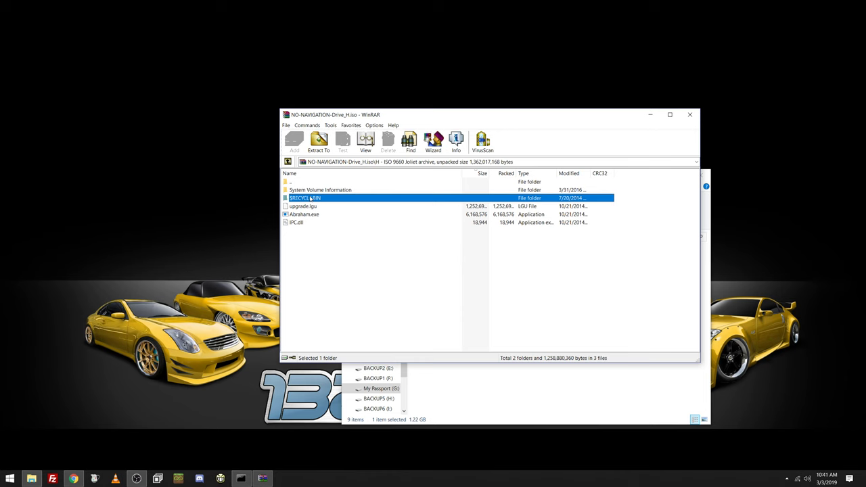
left_click_drag(508, 116, 311, 86)
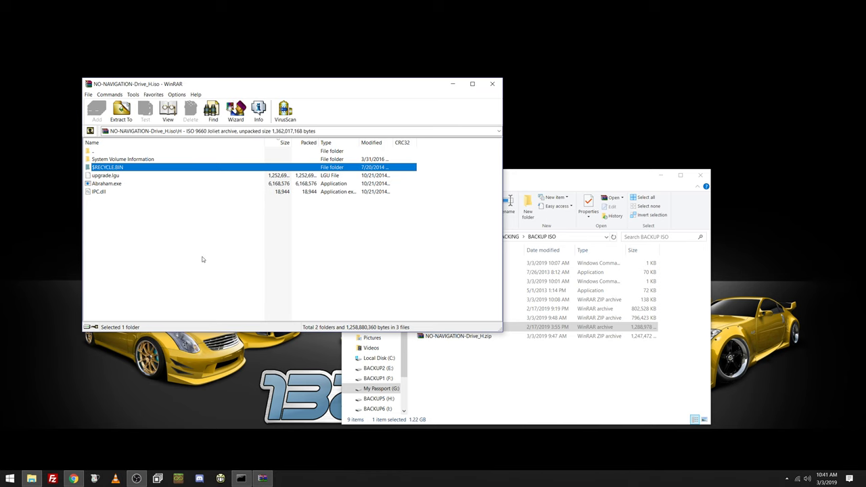
- Open NAVIGATION-96560-LGN15.iso beside the NO-NAVIGATION archive, compare the file lists of both and close the navigation archive
left_click(446, 359)
left_click(478, 309)
double_click(479, 310)
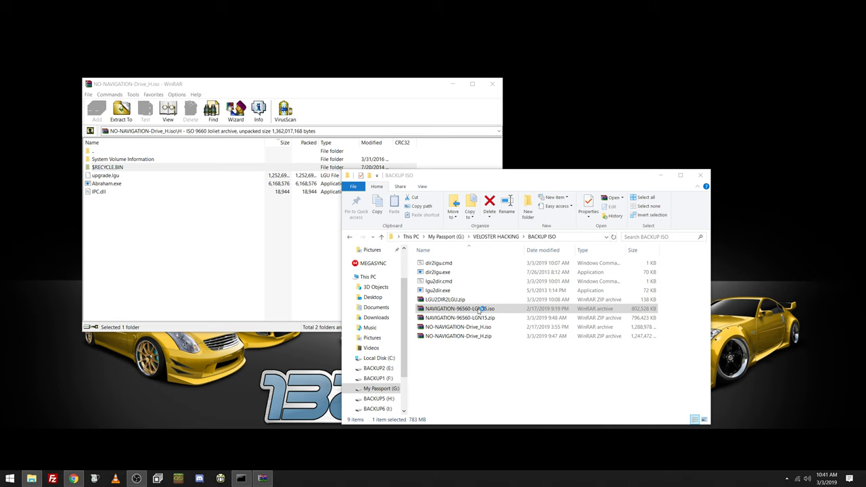
left_click(240, 266)
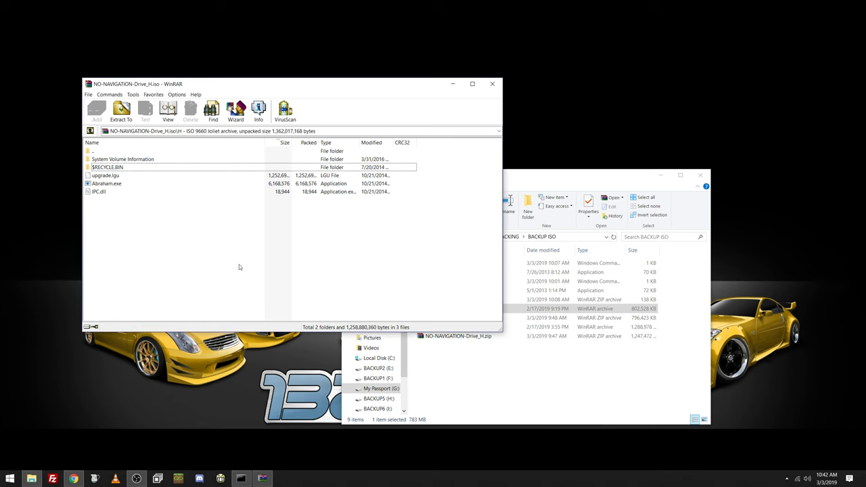
double_click(116, 169)
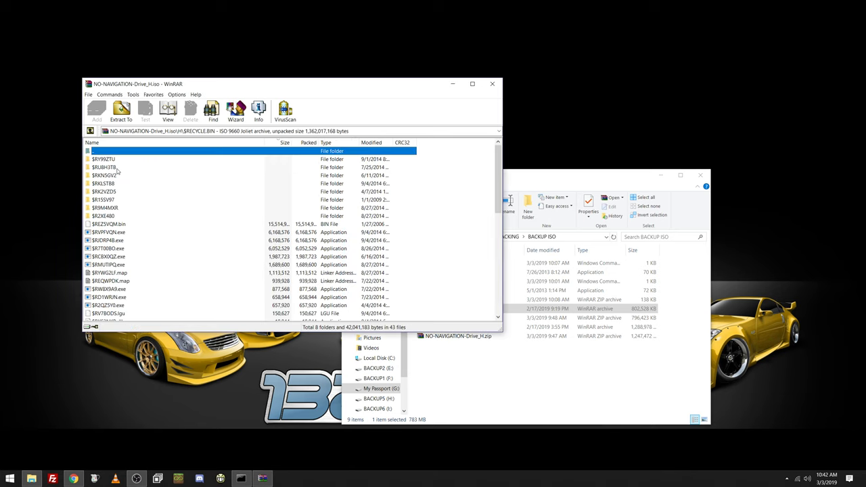
key("BackSpace")
scroll(194, 219, "down", 3)
double_click(193, 219)
double_click(104, 152)
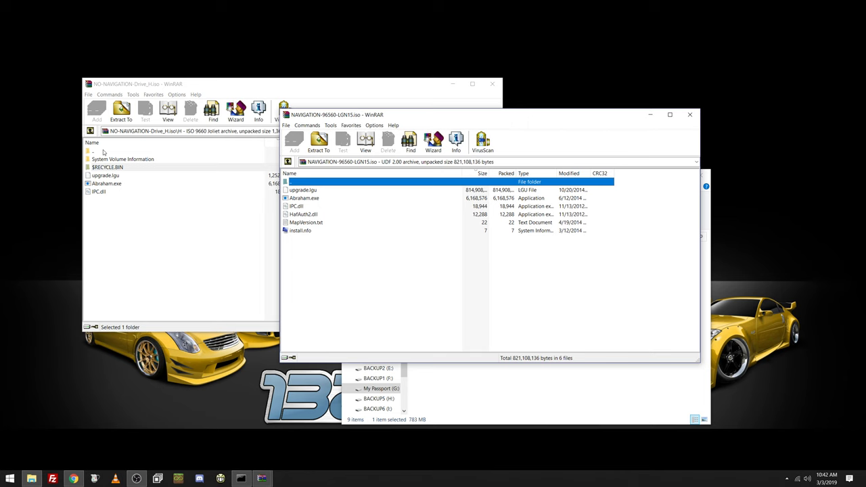
left_click_drag(348, 117, 312, 86)
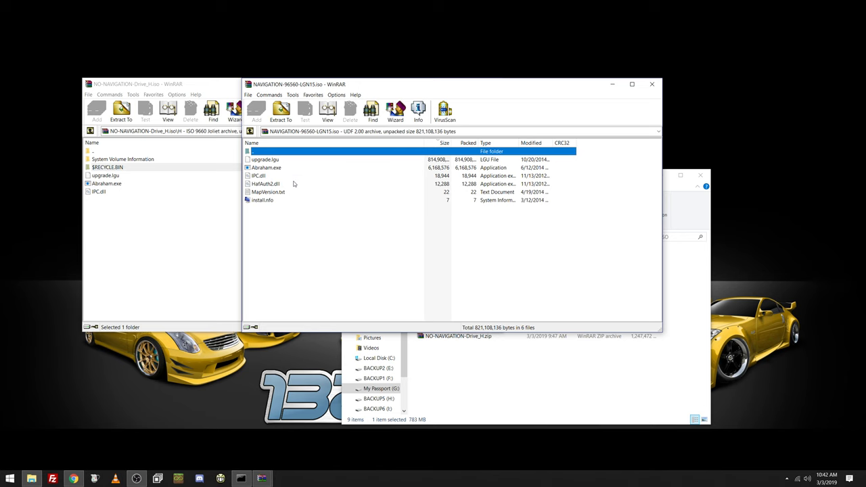
left_click(651, 84)
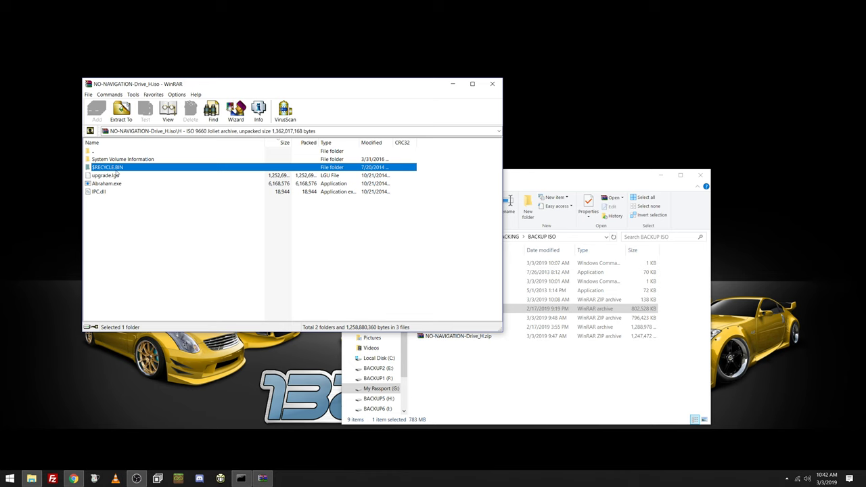
- Examine the $RECYCLE.BIN folder of NO-NAVIGATION-Drive_H.iso, including its $RY99ZTU and $RUBH3TB subfolders
double_click(116, 171)
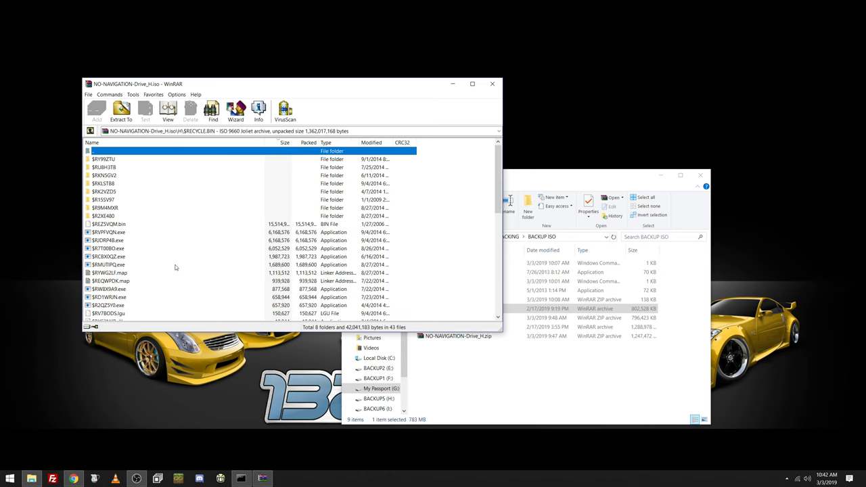
scroll(175, 267, "down", 8)
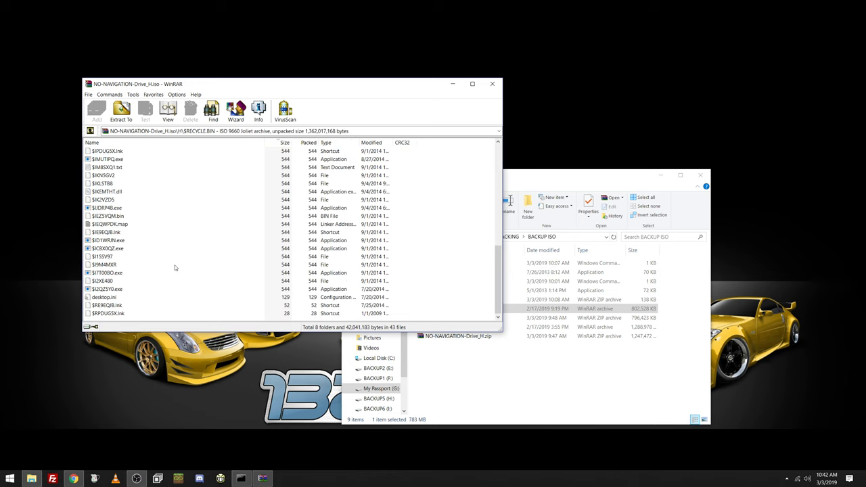
key("Home")
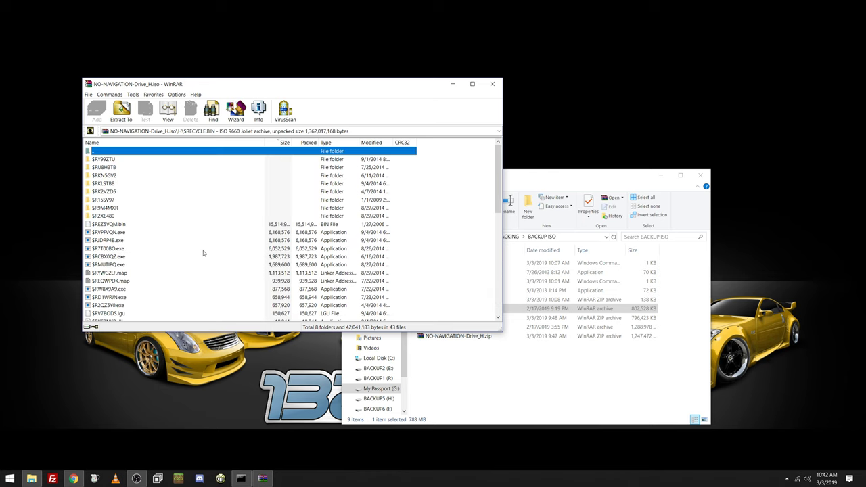
double_click(122, 159)
double_click(118, 151)
double_click(112, 167)
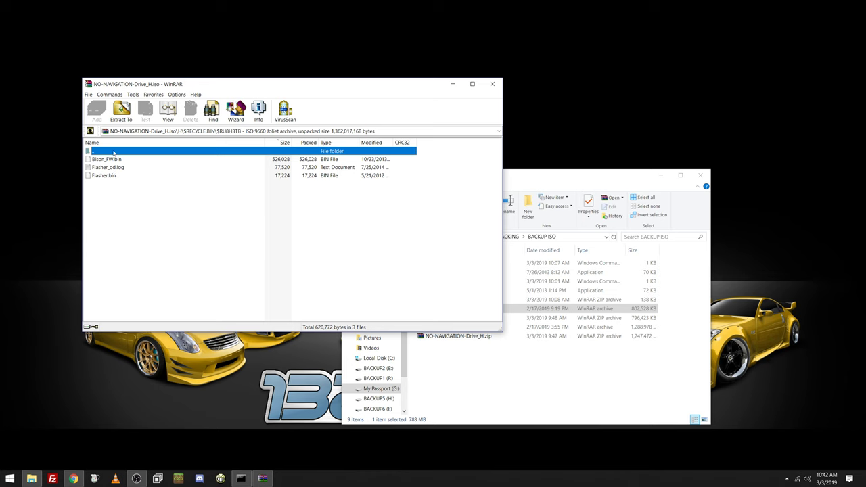
double_click(114, 152)
- Open the $RKNSGV2 folder inside $RECYCLE.BIN and look through its header files
double_click(115, 177)
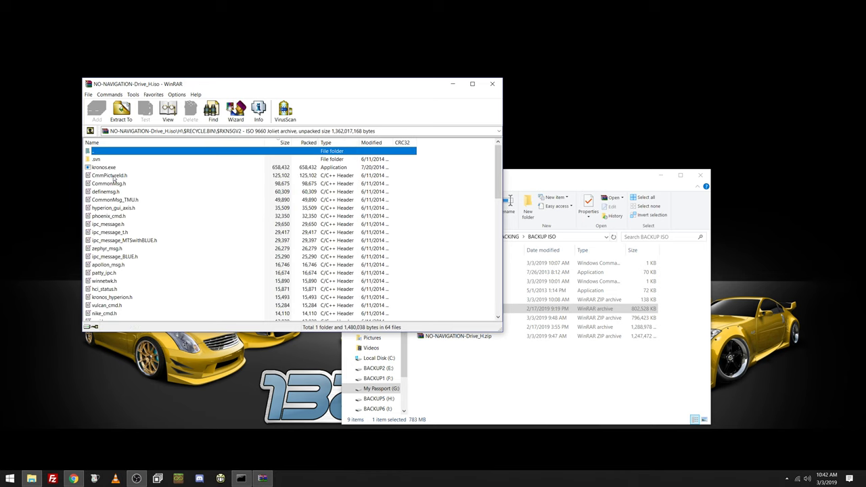
scroll(124, 223, "down", 14)
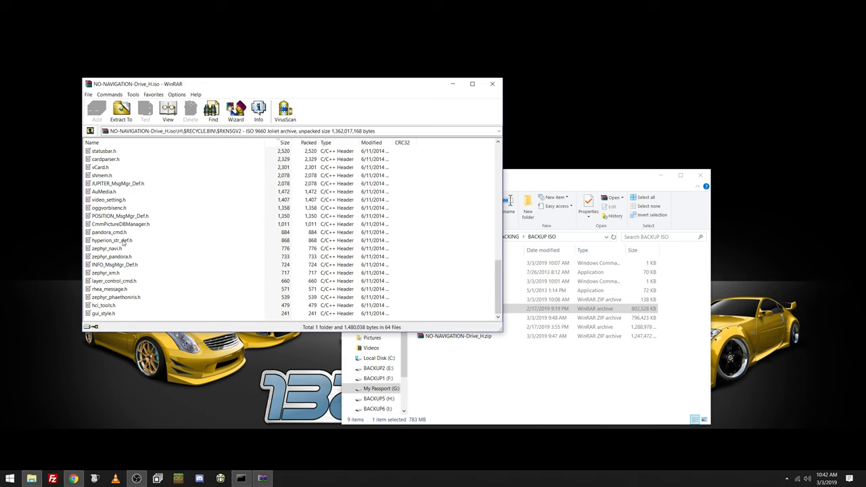
scroll(153, 245, "up", 14)
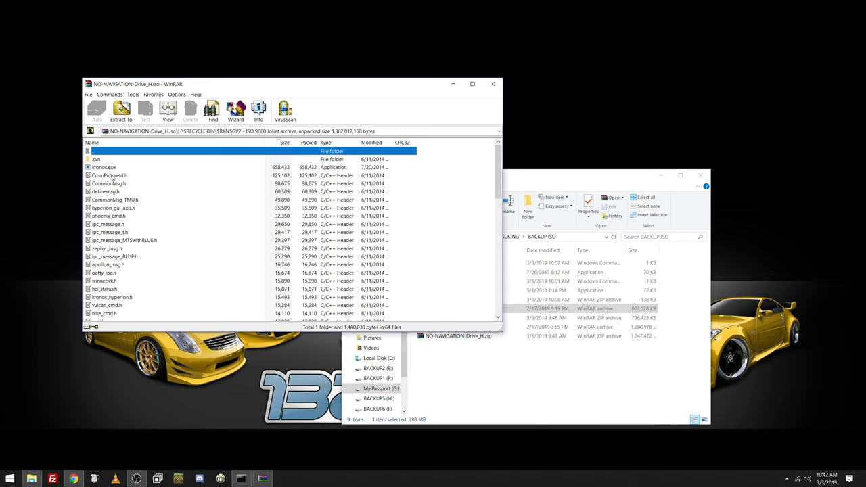
- Inspect the .svn folder's props, prop-base and text-base subfolders, then return to the $RKNSGV2 folder
double_click(96, 159)
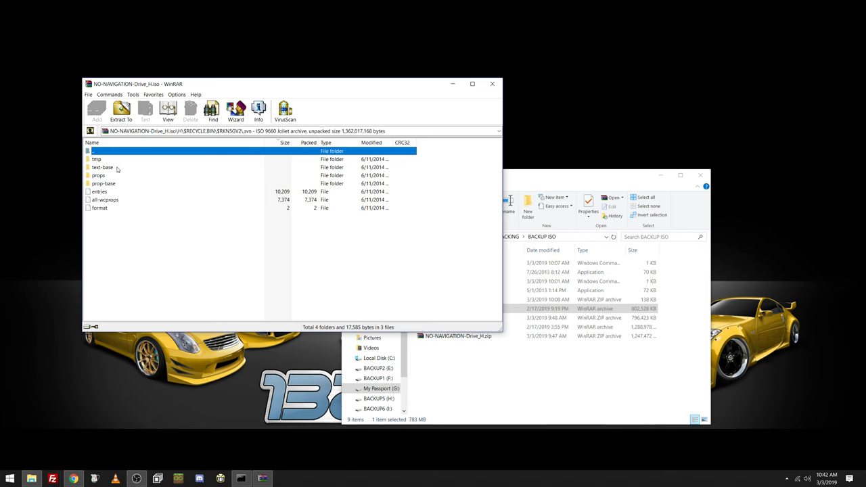
double_click(113, 176)
double_click(111, 154)
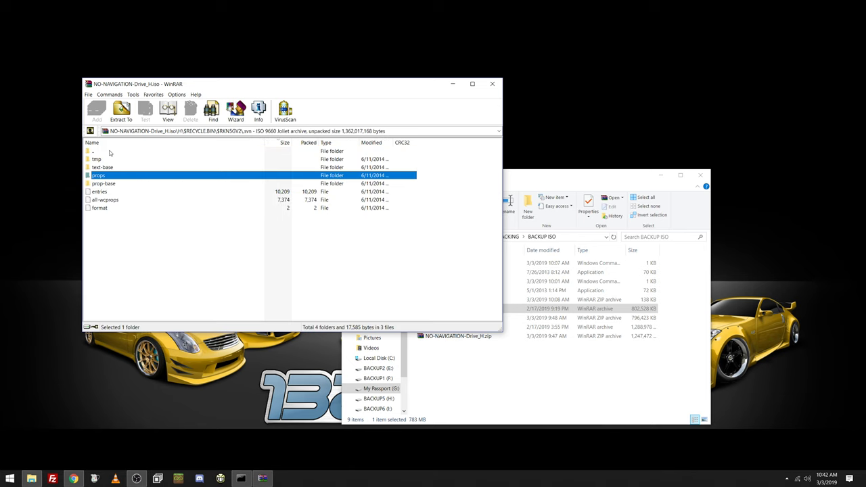
double_click(112, 187)
double_click(107, 153)
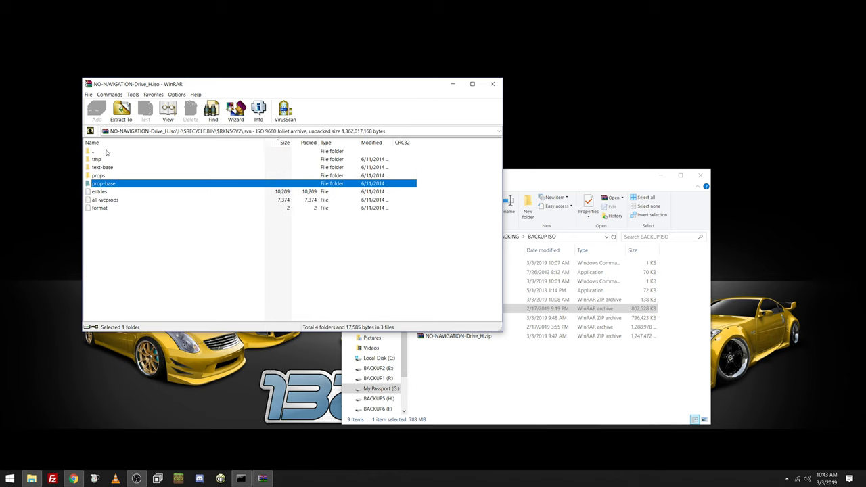
double_click(105, 168)
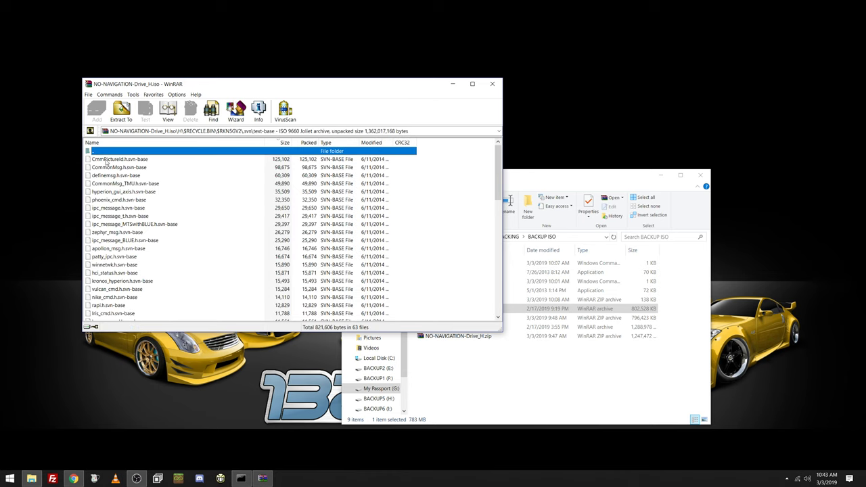
double_click(114, 152)
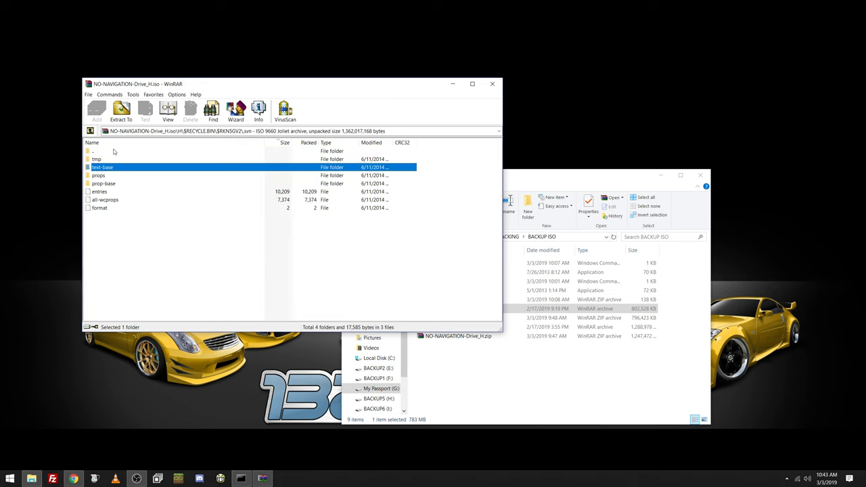
double_click(114, 151)
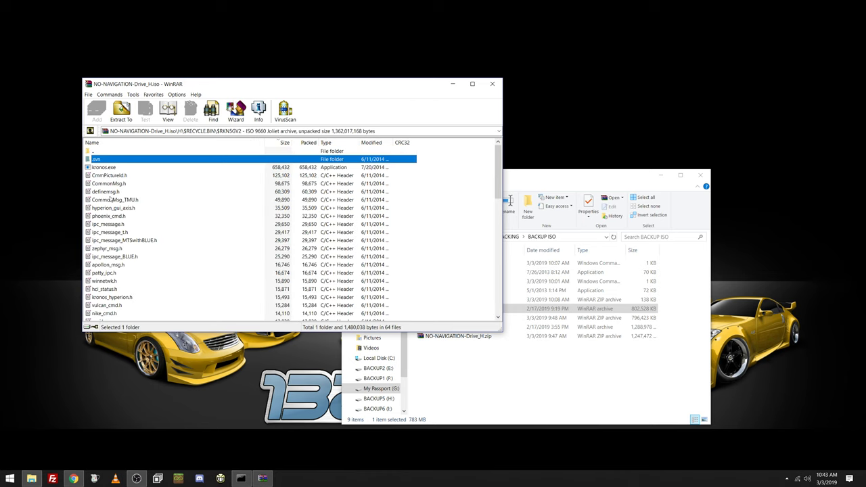
- Extract CommonMsg_TMU.h from the archive into the BACKUP ISO folder and open the extracted file in Notepad++
left_click_drag(110, 201, 532, 377)
right_click(451, 267)
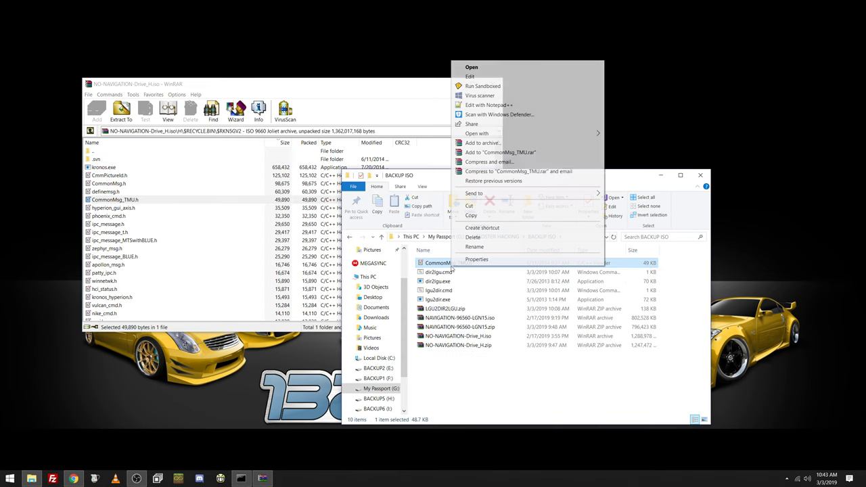
left_click(536, 107)
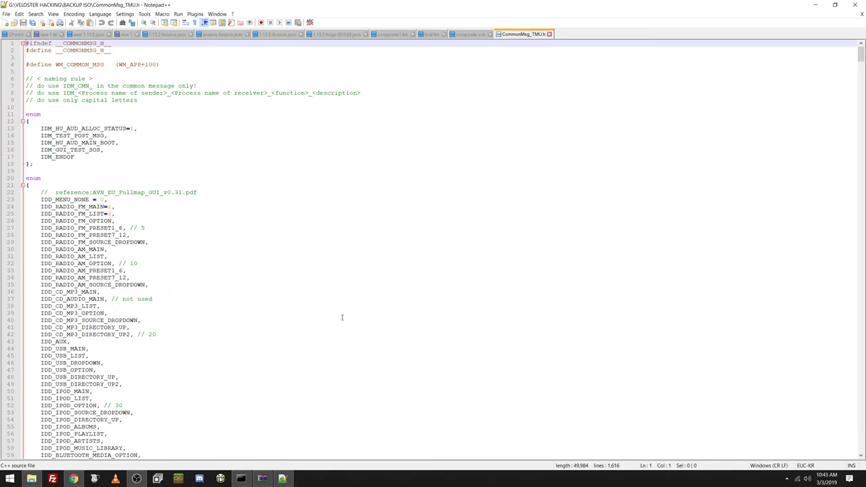
- Look through the enum definitions in CommonMsg_TMU.h, highlighting the AVN_EU_Fullmap_GUI_v0.31.pdf reference
scroll(341, 317, "down", 1)
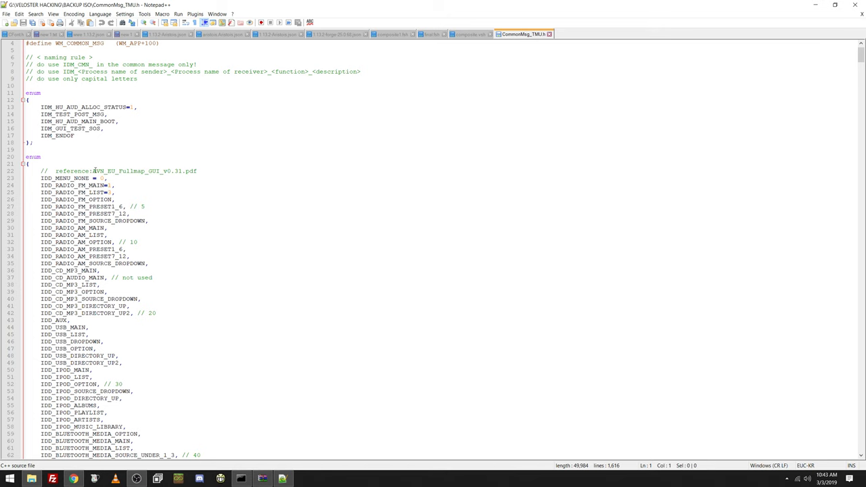
left_click_drag(93, 170, 197, 170)
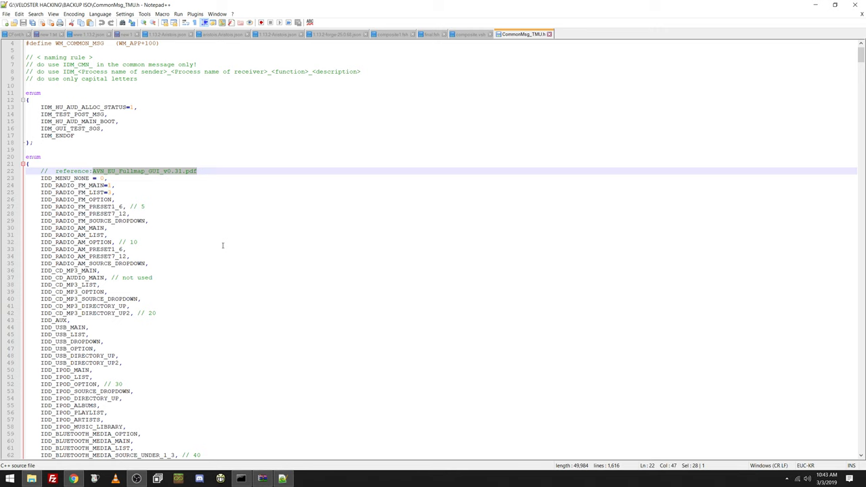
scroll(222, 245, "down", 20)
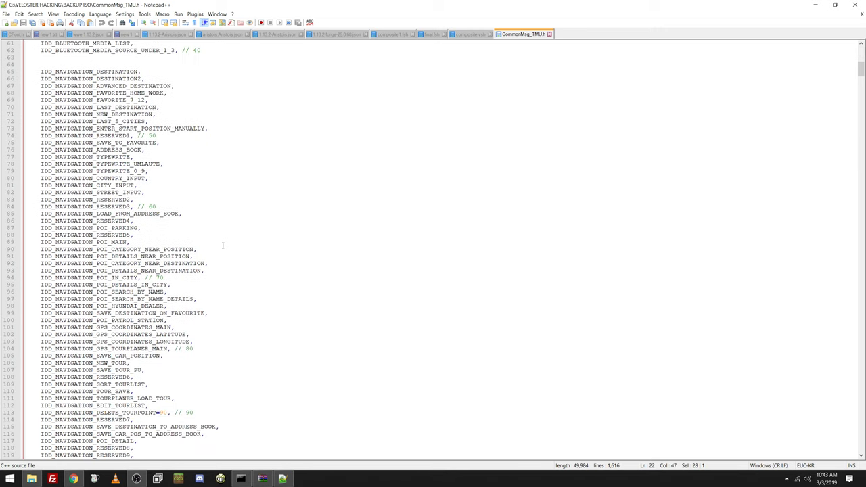
- Look through the remaining dialog IDs, struct definitions and shared-memory defines in CommonMsg_TMU.h, and close Notepad++
scroll(223, 245, "down", 10)
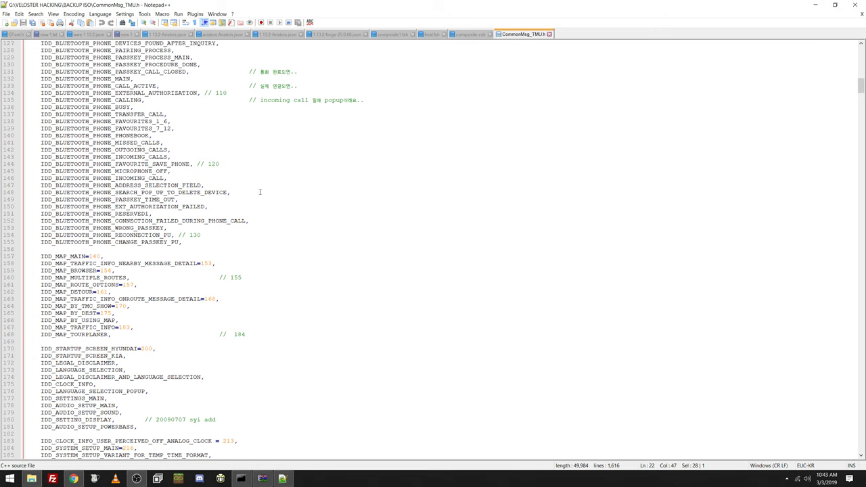
scroll(139, 121, "down", 20)
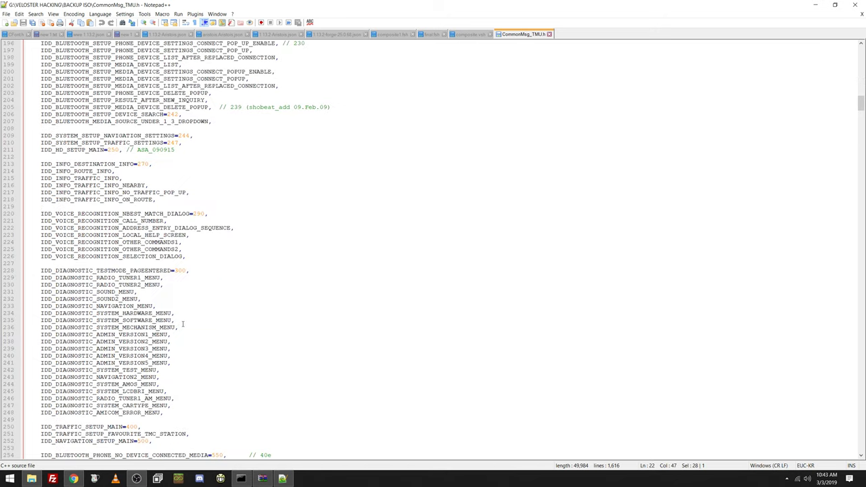
scroll(183, 323, "down", 20)
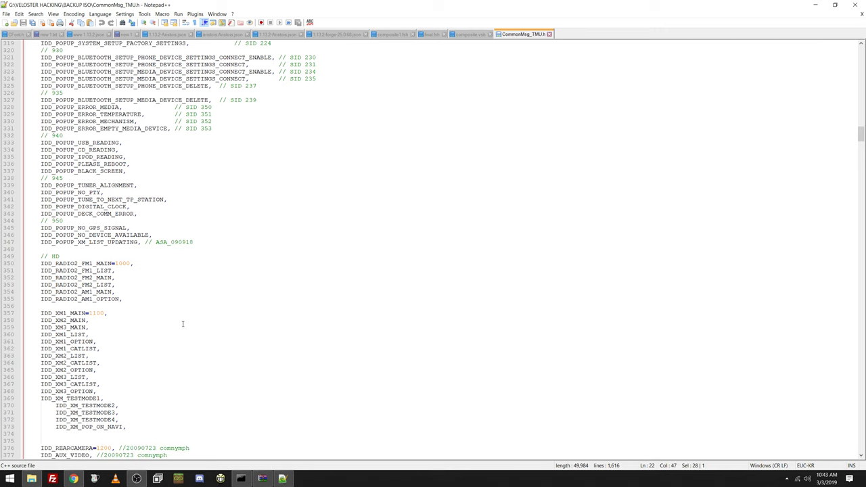
scroll(183, 323, "down", 1)
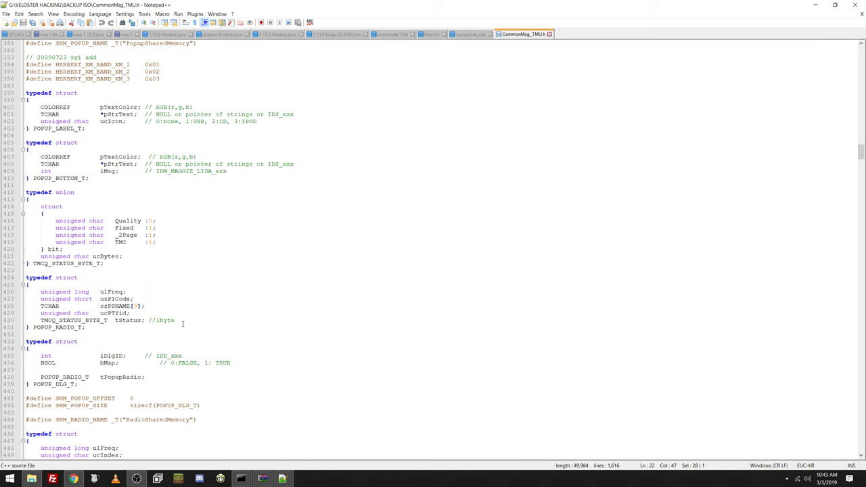
scroll(182, 323, "down", 20)
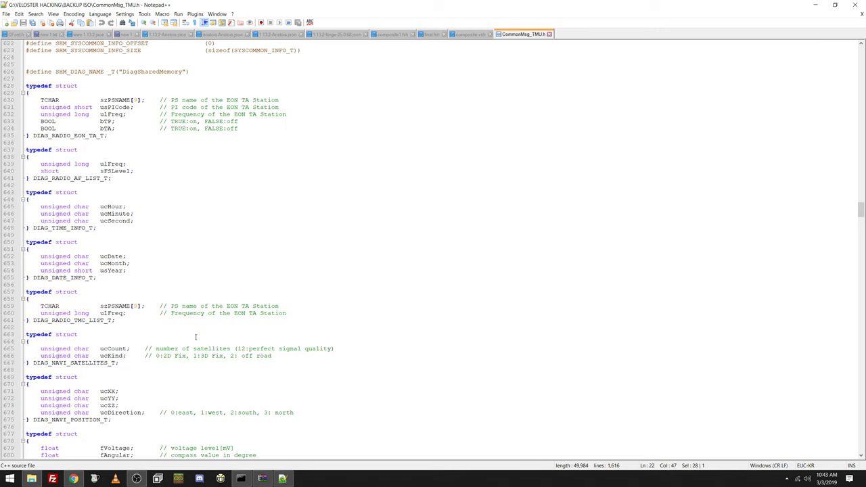
scroll(196, 336, "down", 20)
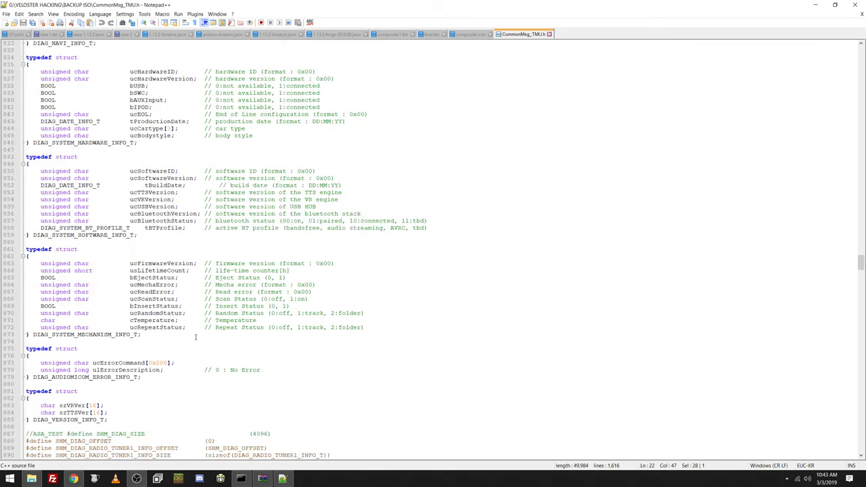
scroll(195, 336, "down", 20)
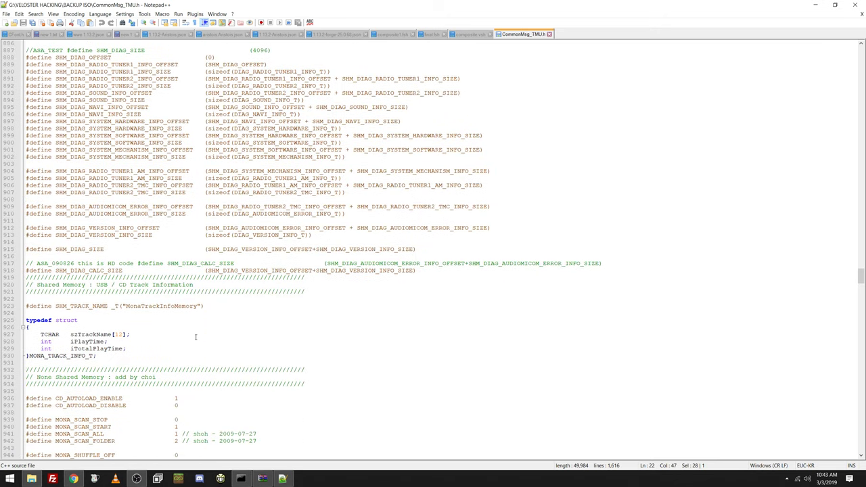
scroll(195, 336, "down", 20)
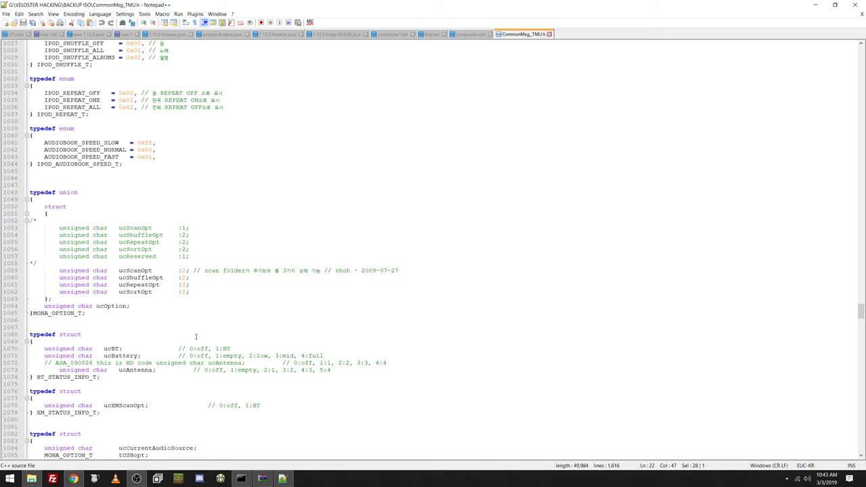
left_click(860, 4)
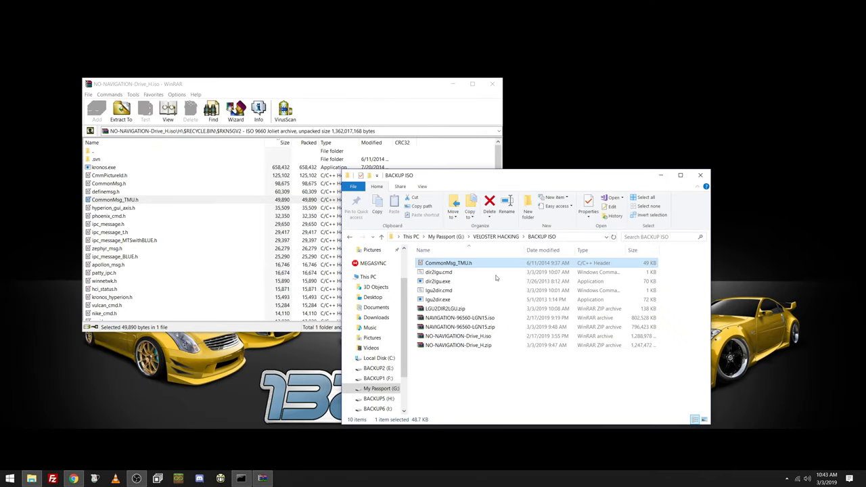
- Look through the full list of header files in the archive's $RKNSGV2 folder, down to gui_style.h
left_click(138, 226)
scroll(137, 230, "down", 2)
scroll(137, 230, "down", 10)
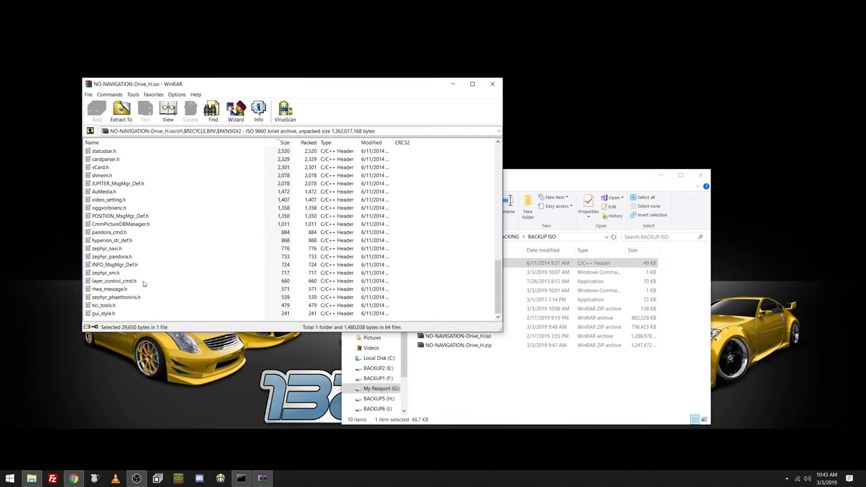
left_click(103, 315)
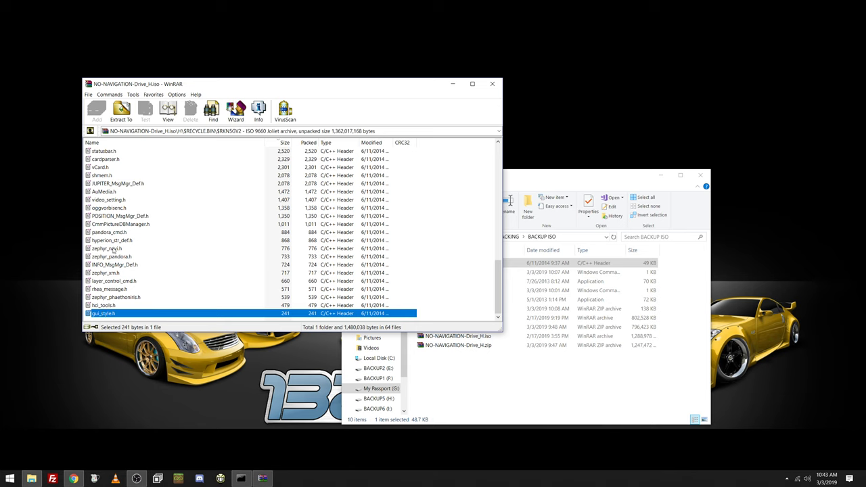
scroll(112, 243, "up", 15)
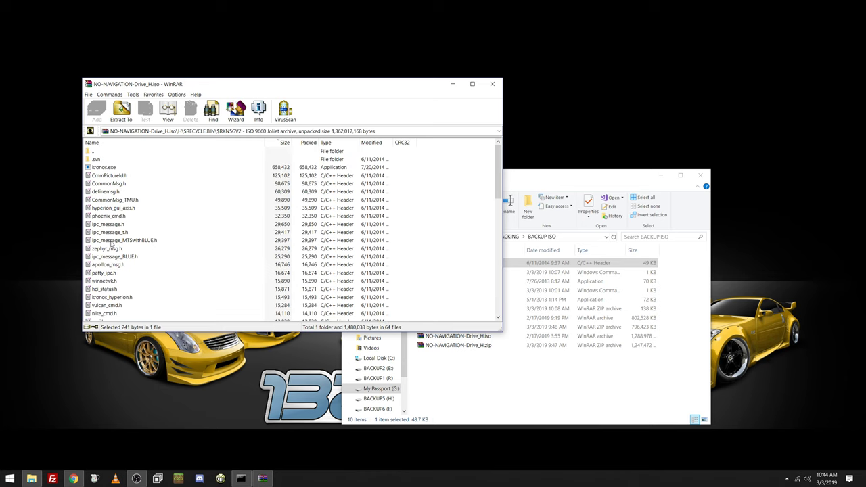
- Look through the archive's $RECYCLE.BIN folder, then go up to the H folder and select upgrade.lgu
double_click(103, 152)
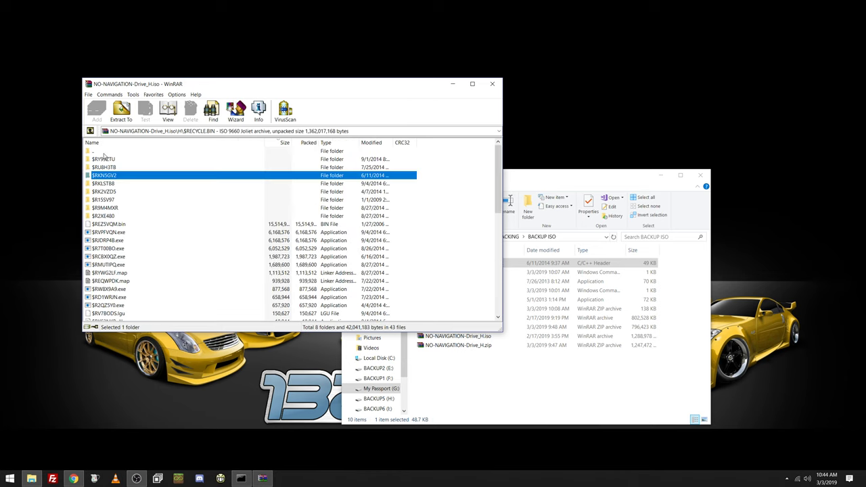
scroll(138, 230, "down", 8)
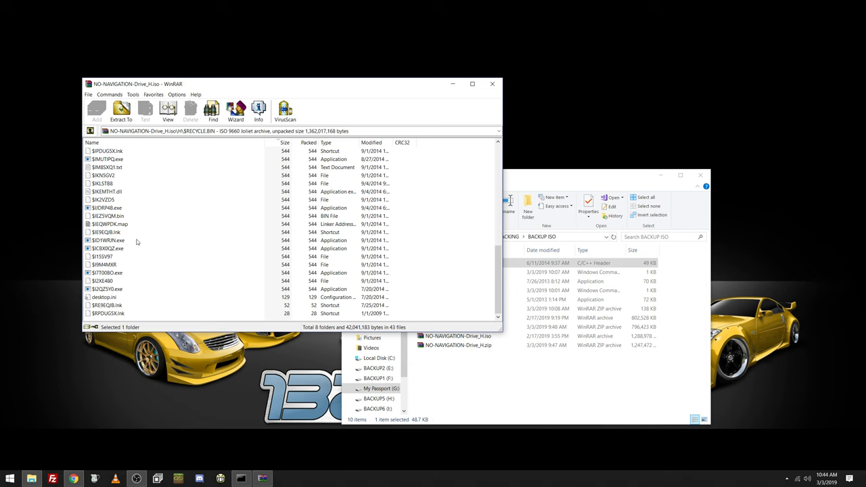
scroll(136, 241, "up", 5)
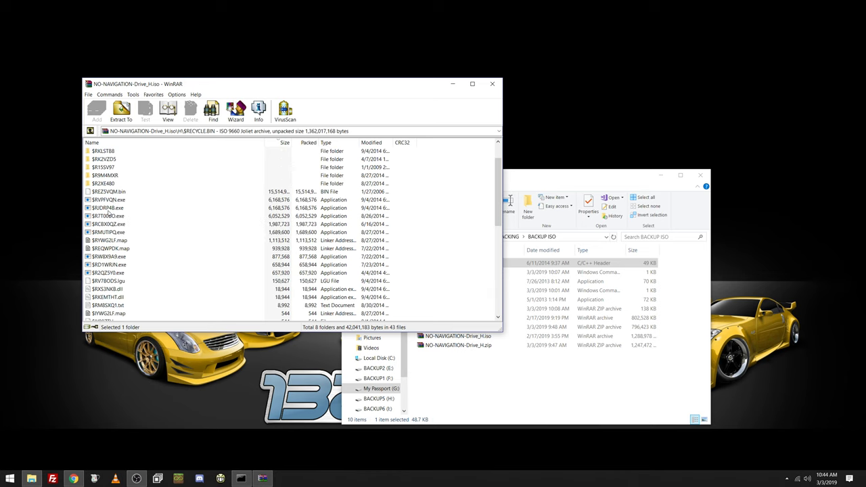
scroll(122, 192, "up", 2)
double_click(111, 151)
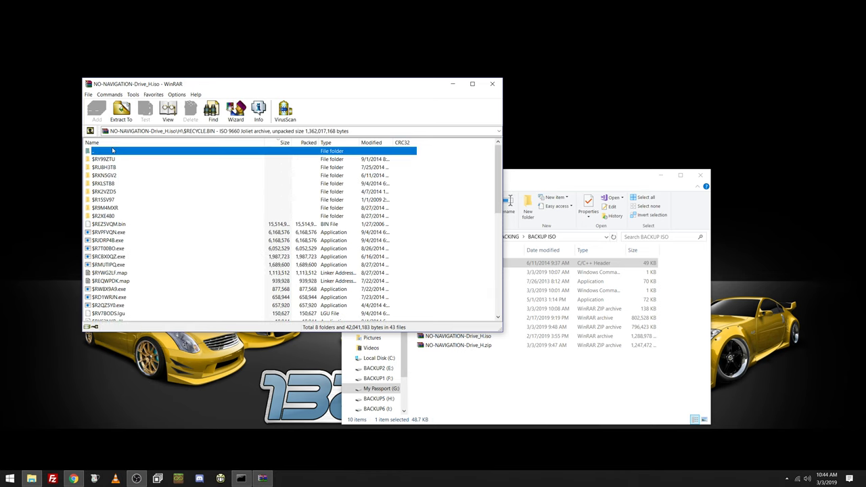
left_click(107, 178)
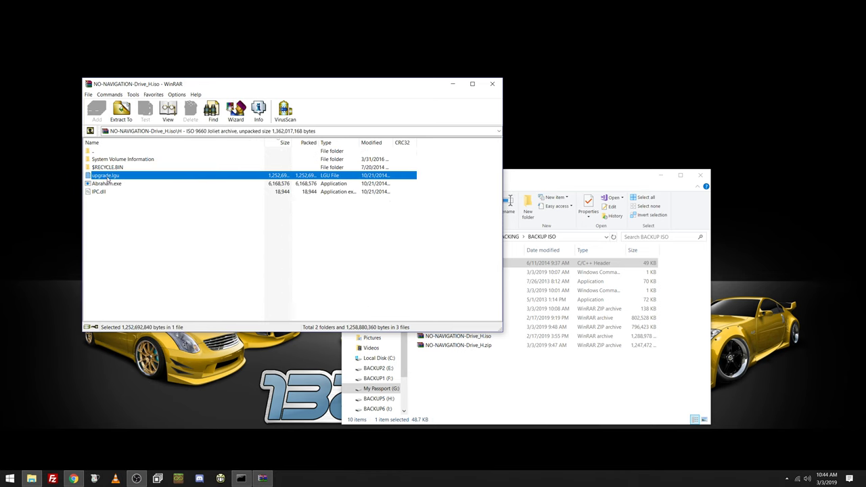
- In File Explorer, open the H folder inside VELOSTER HACKING's No Navigation folder, and close the WinRAR archive window
left_click(514, 372)
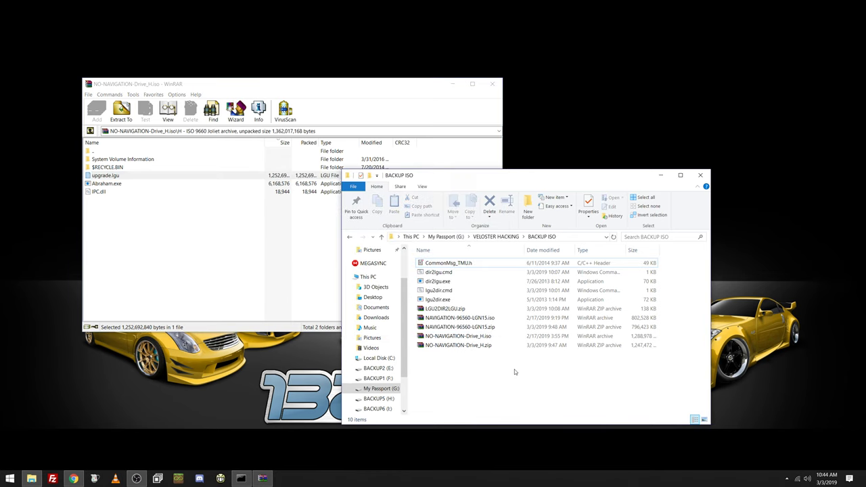
left_click(496, 236)
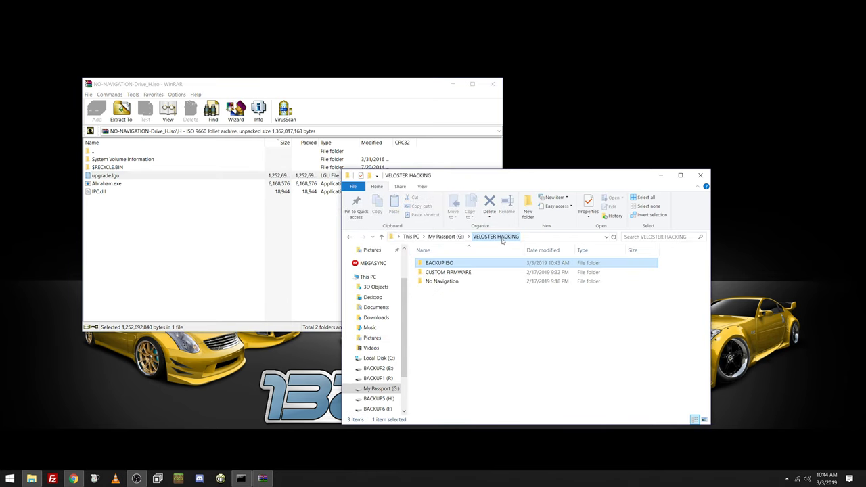
left_click(469, 273)
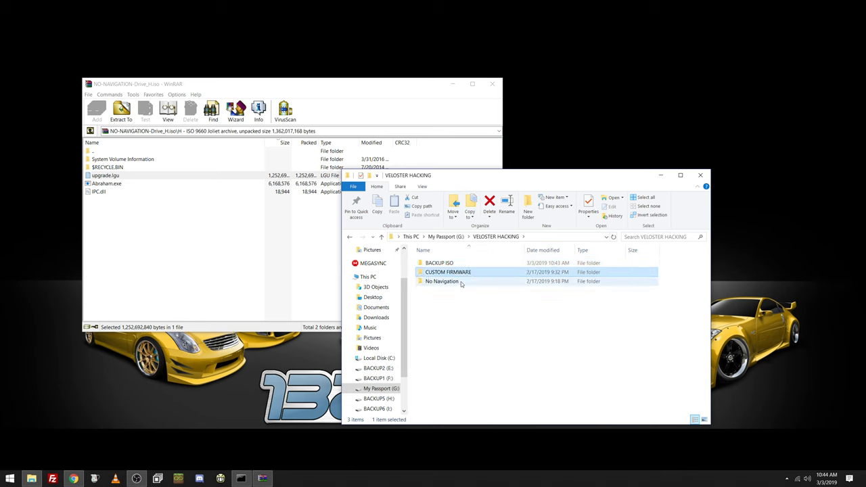
double_click(461, 283)
double_click(440, 263)
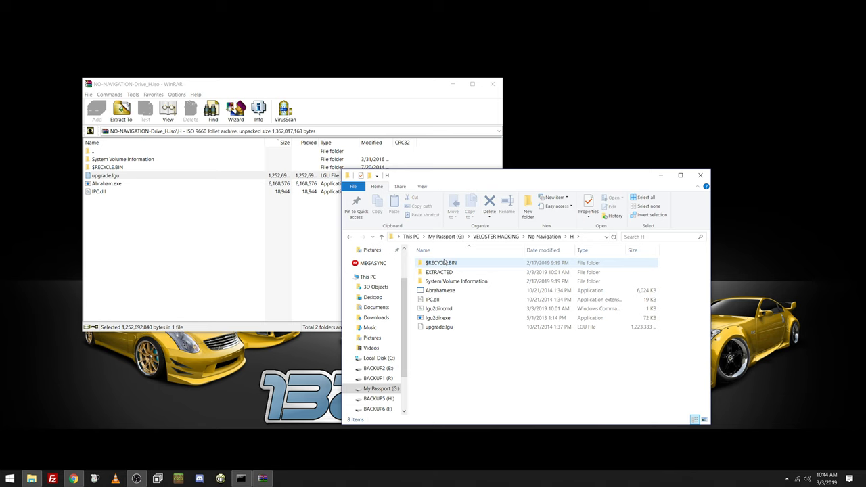
left_click(493, 85)
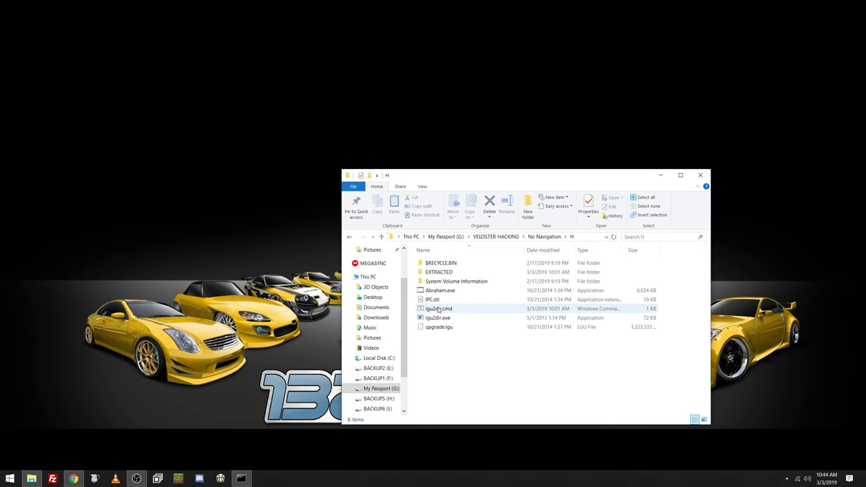
- View lgu2dir.cmd in Notepad, highlighting the line that extracts upgrade.lgu to EXTRACTED, and close it without changes
right_click(439, 309)
left_click(484, 109)
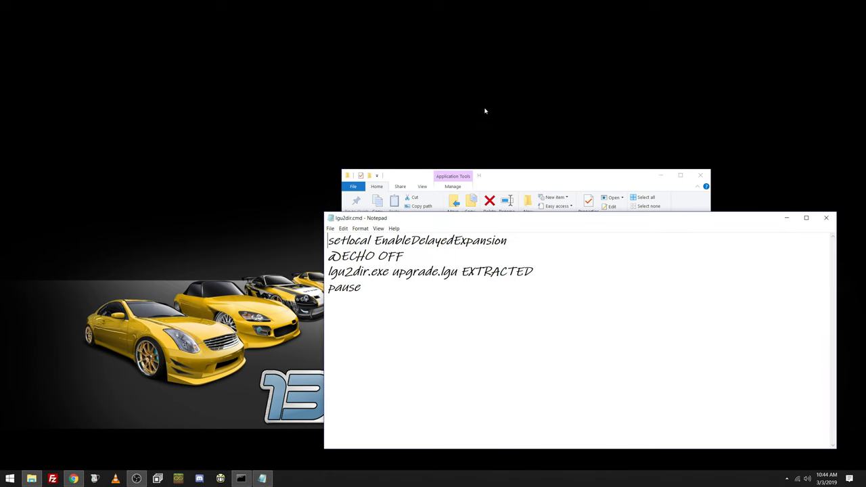
left_click_drag(538, 268, 328, 272)
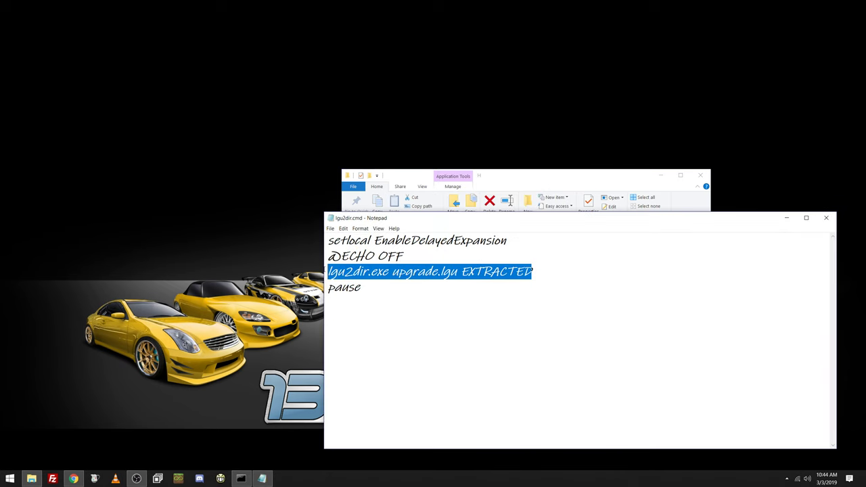
left_click(827, 217)
- Open the EXTRACTED folder and inspect the contents of its storage card and storage card2 folders
left_click(447, 327)
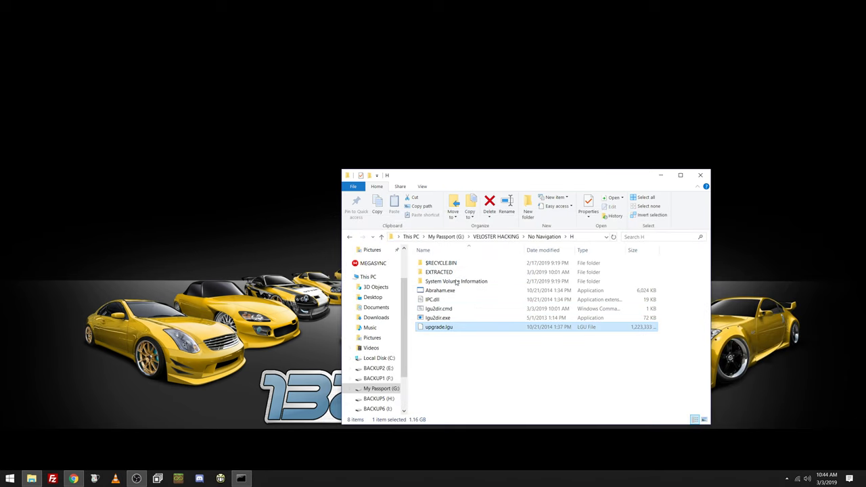
double_click(449, 272)
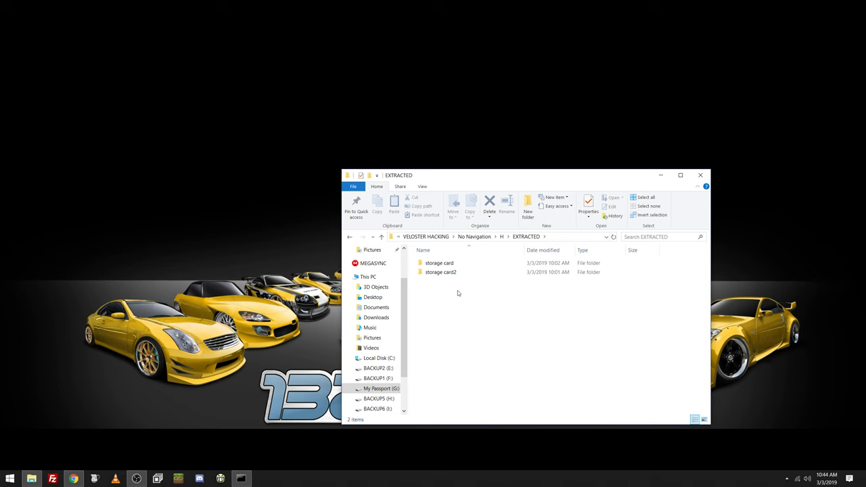
double_click(459, 264)
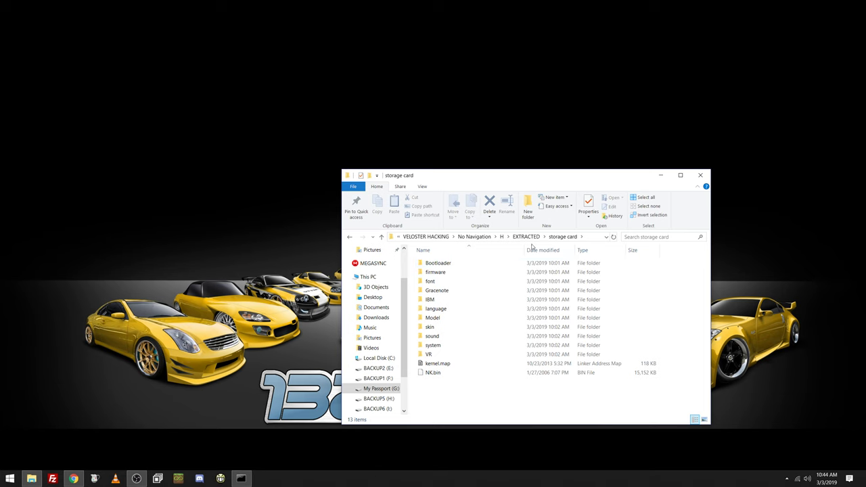
left_click(527, 237)
double_click(477, 271)
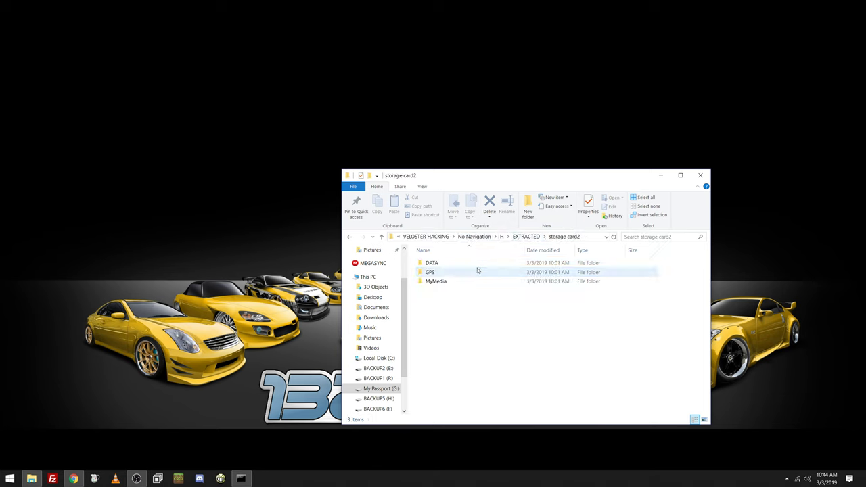
key("alt+Left")
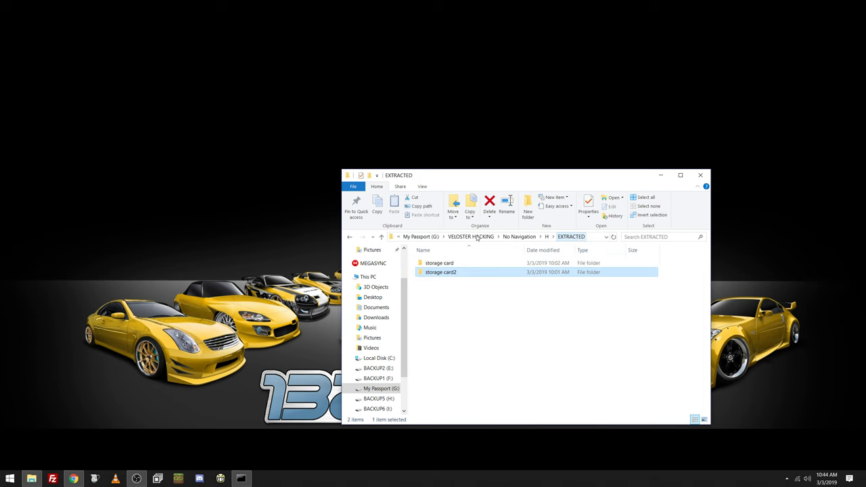
- Open FS_CD.bin from storage card's Bootloader folder in HxD Hex Editor and look through its hex data
double_click(462, 263)
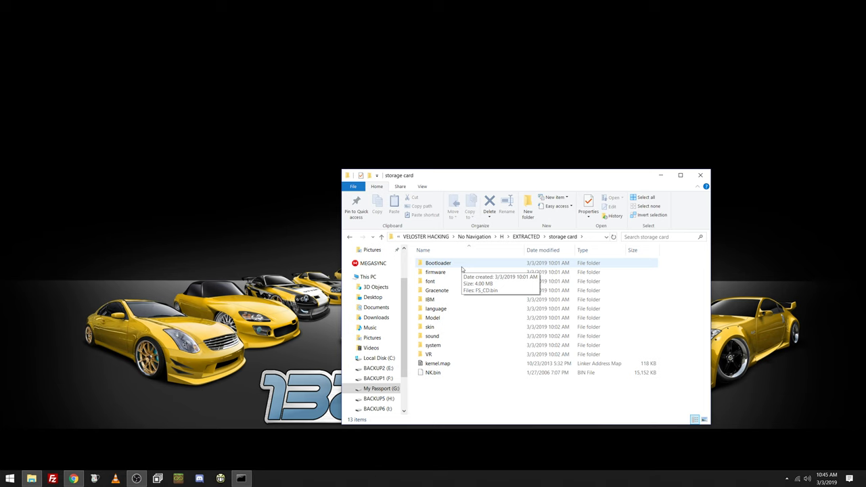
double_click(462, 268)
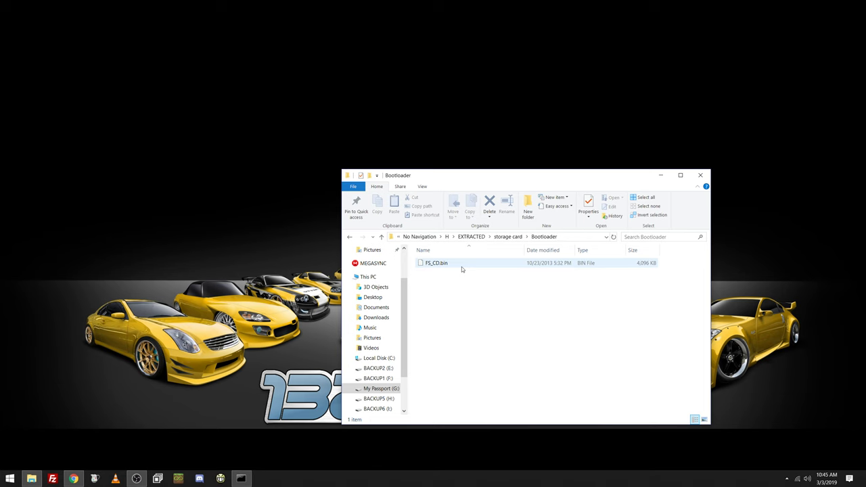
right_click(450, 269)
left_click(444, 262)
right_click(442, 261)
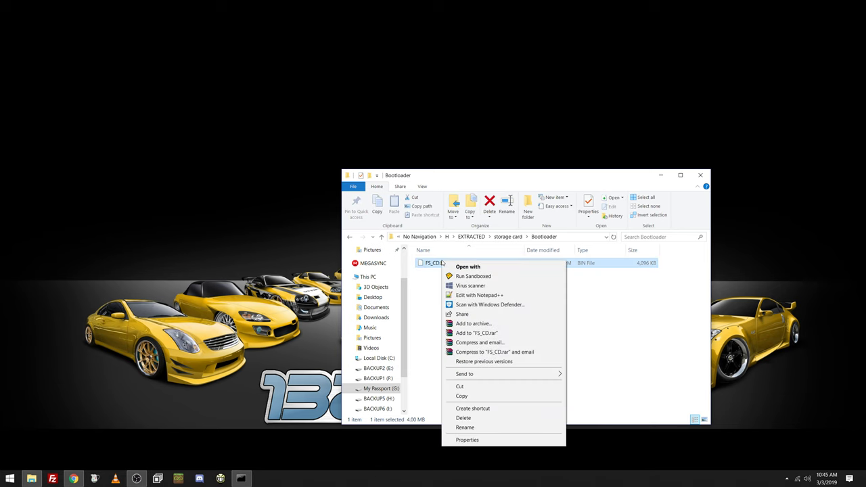
left_click(490, 267)
left_click(425, 264)
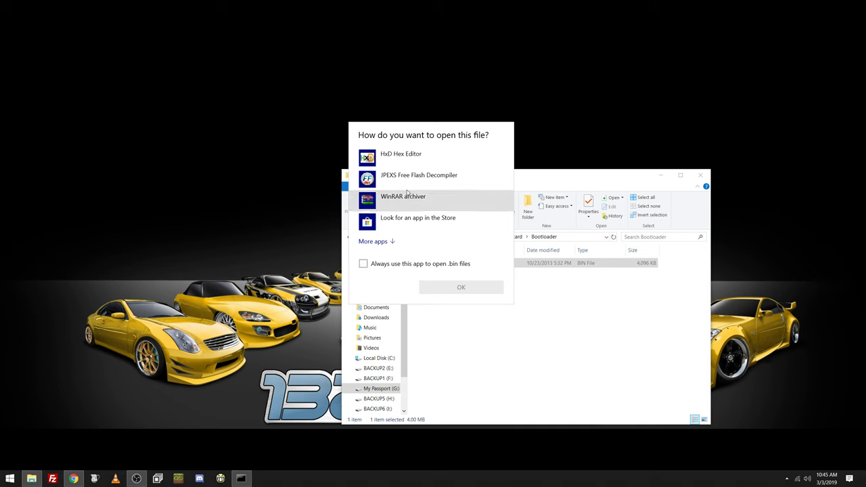
left_click(433, 157)
left_click(468, 287)
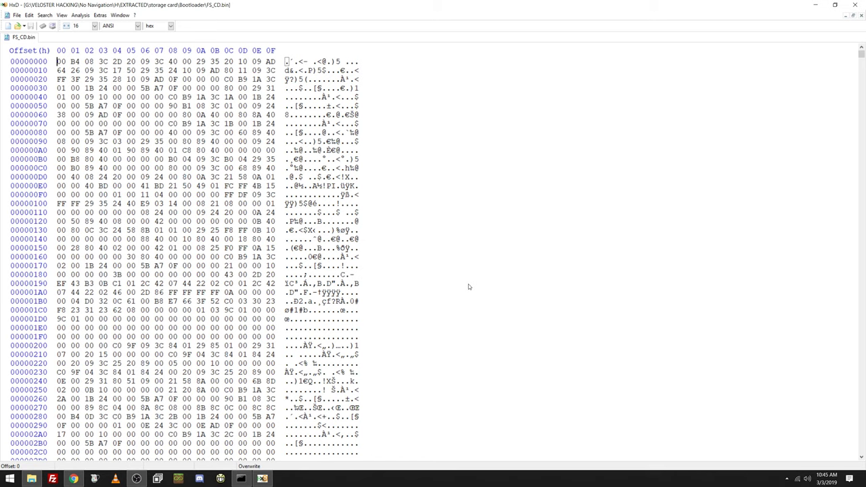
scroll(445, 300, "down", 20)
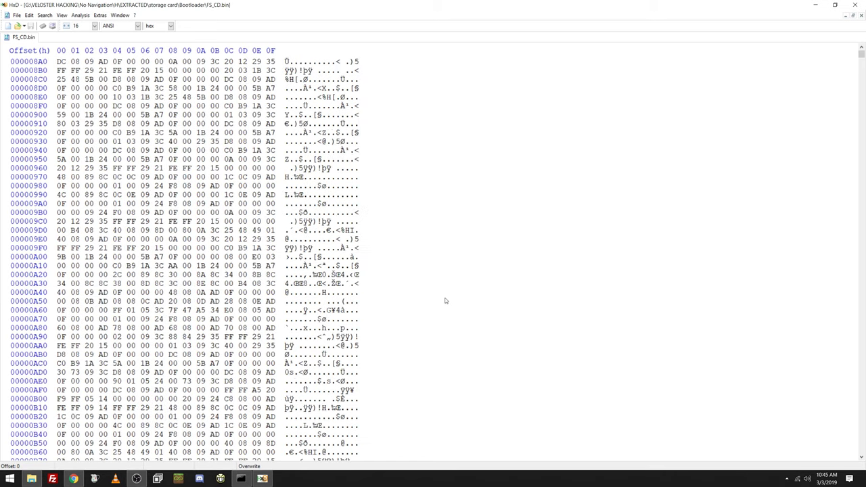
- Look through the rest of FS_CD.bin's hex data to the end of the file and close HxD
scroll(445, 301, "down", 20)
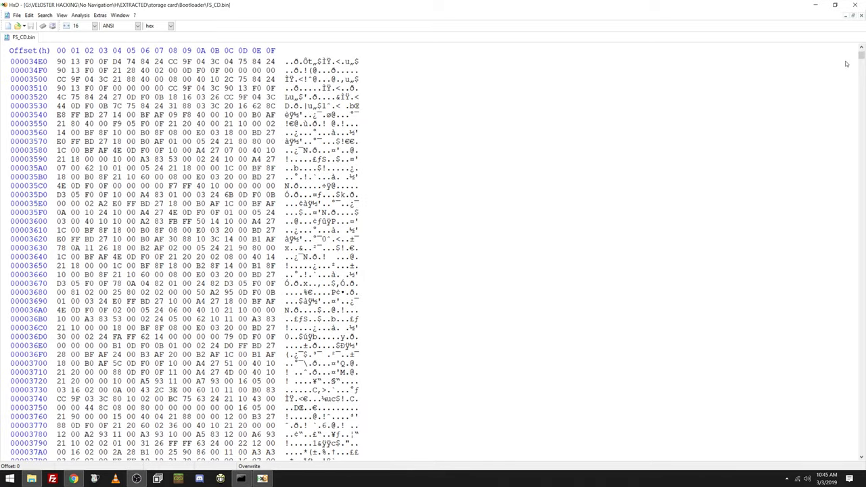
left_click_drag(860, 57, 829, 455)
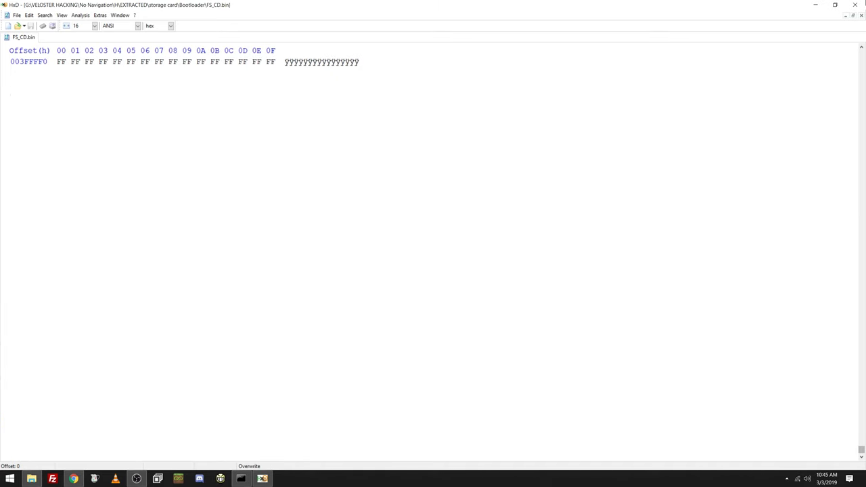
left_click(855, 5)
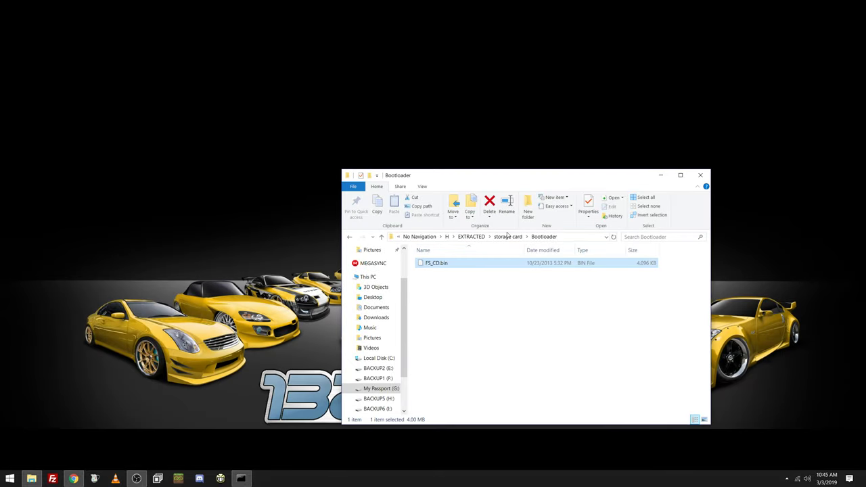
- Go back to the storage card folder and inspect the contents of its firmware folder
left_click(508, 236)
double_click(457, 274)
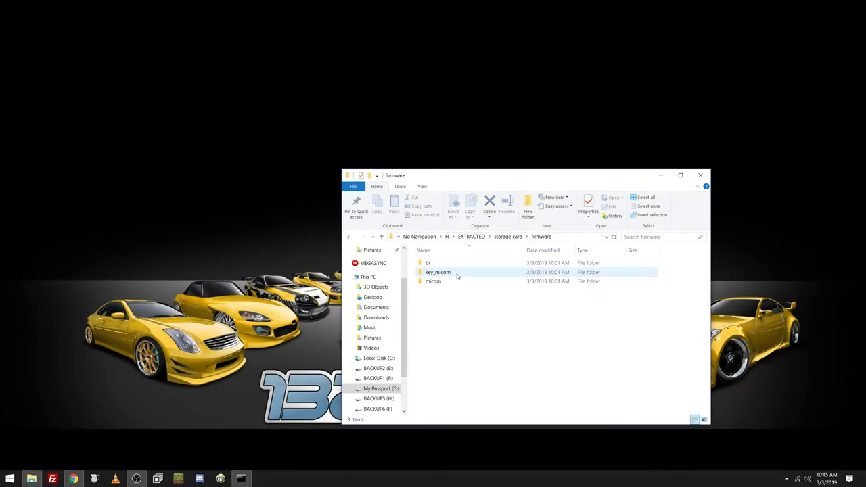
left_click(461, 265)
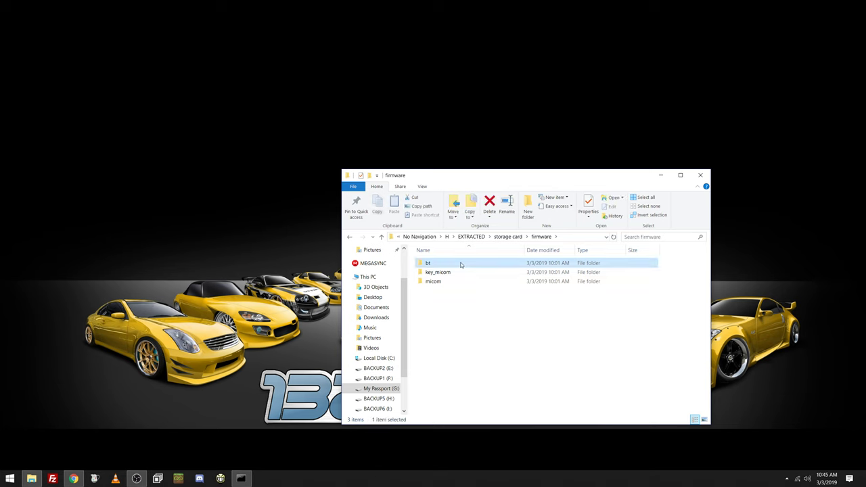
- Open storage card's font folder and preview HDB.TTF, HDBa1.ttf and HDR.TTF in turn, closing each preview
left_click(511, 236)
double_click(430, 281)
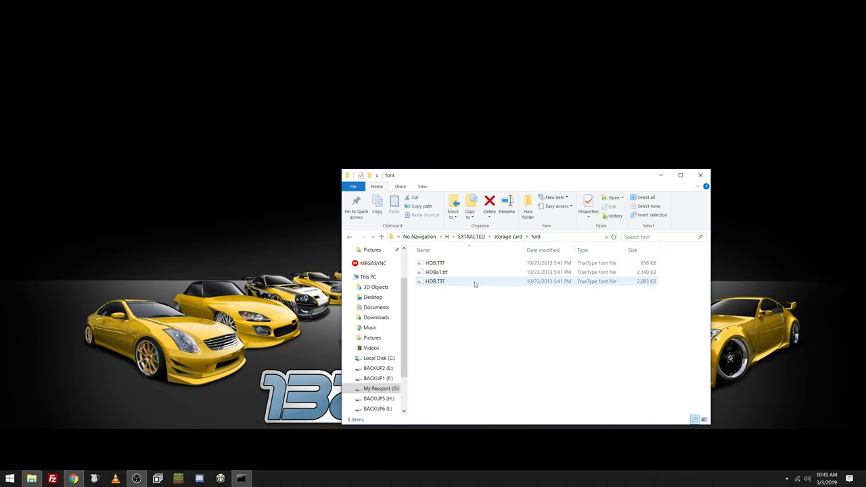
left_click(444, 264)
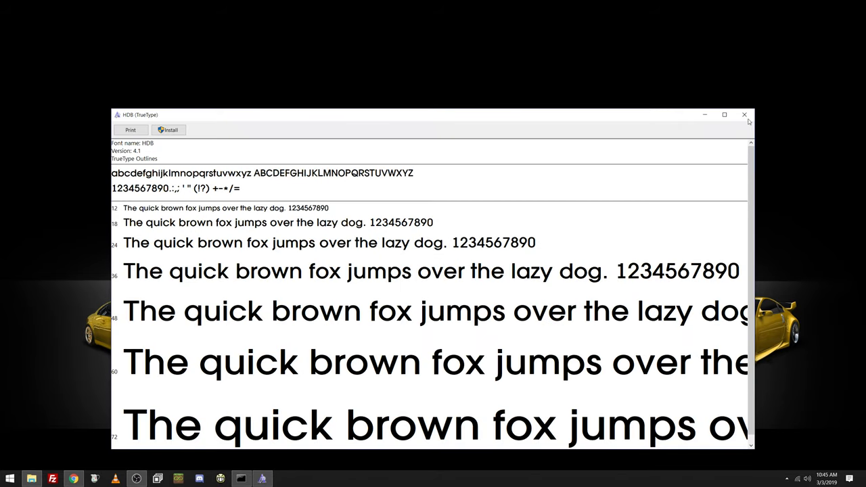
left_click(744, 115)
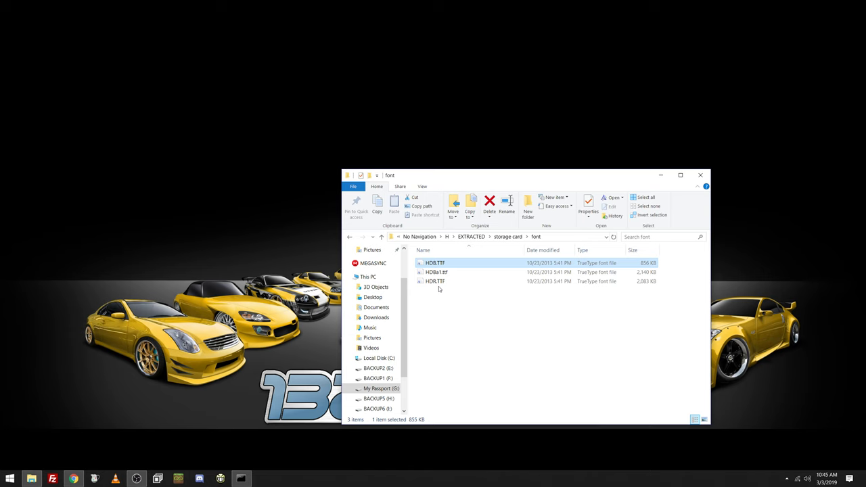
double_click(436, 272)
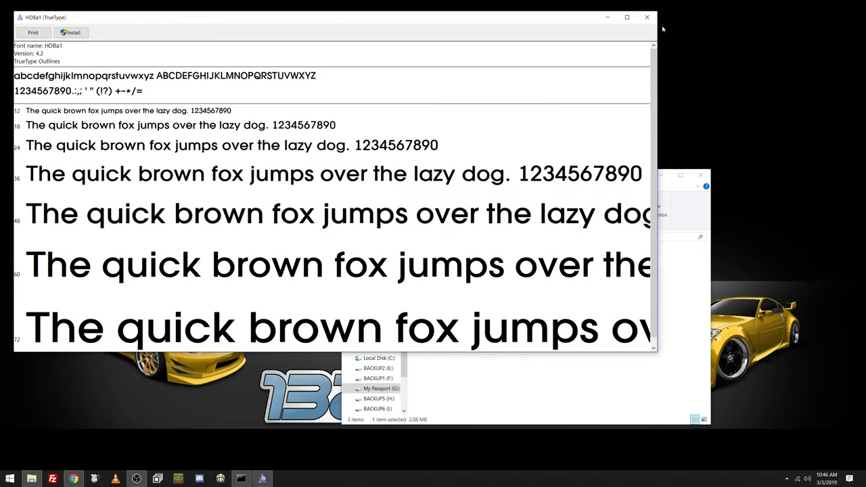
left_click(647, 17)
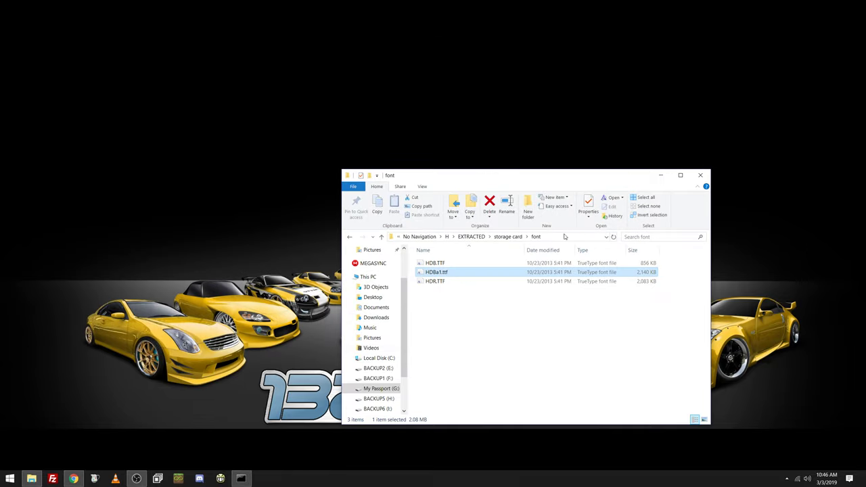
double_click(440, 281)
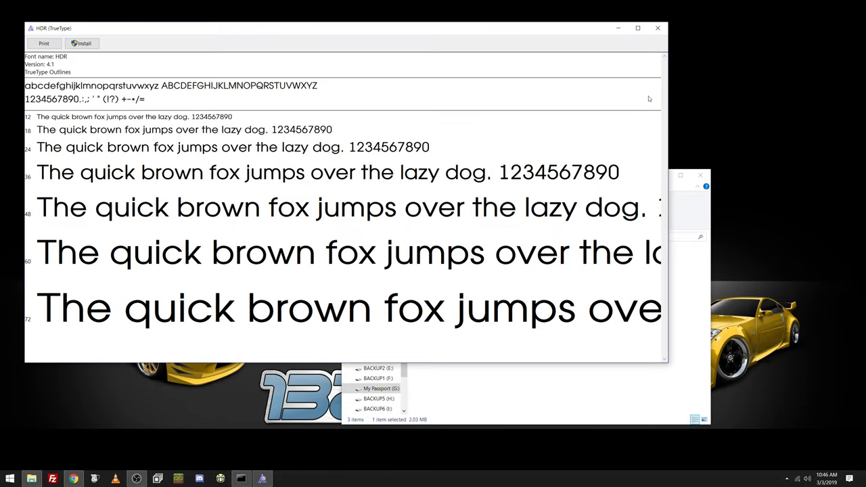
left_click(658, 28)
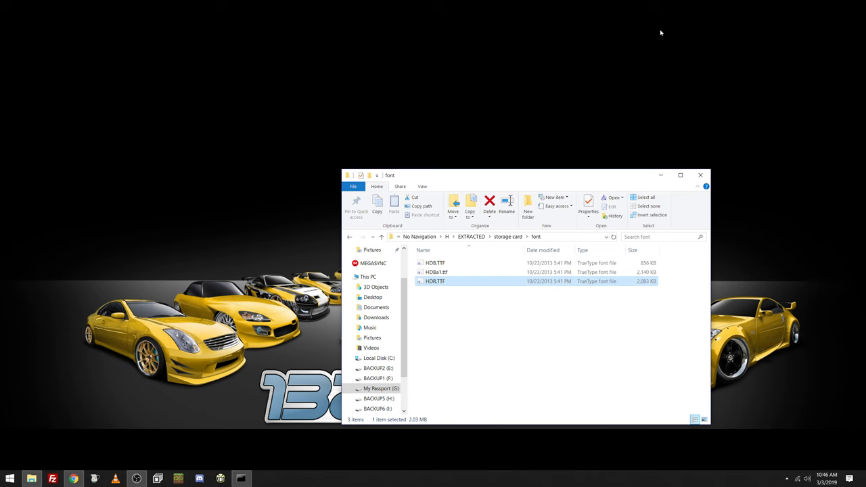
left_click(453, 290)
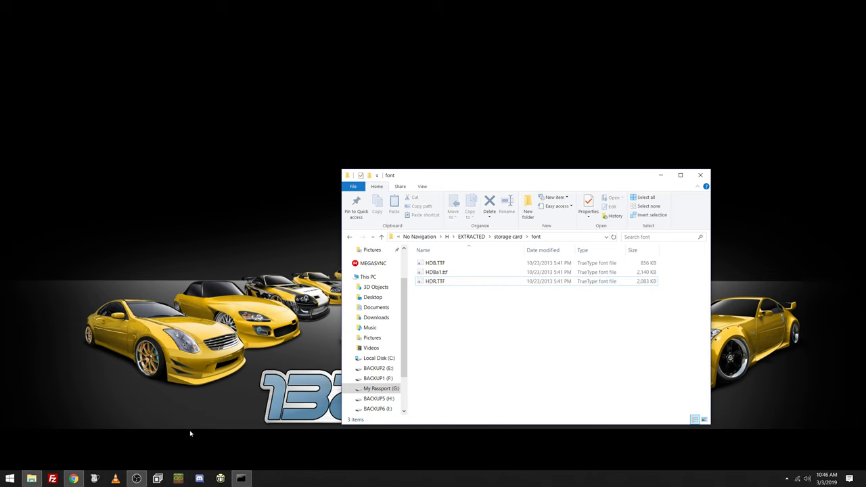
- In a new Chrome window, search Google for "font ttf files" and open Font Squirrel's Most Popular Fonts page
right_click(74, 478)
left_click(89, 439)
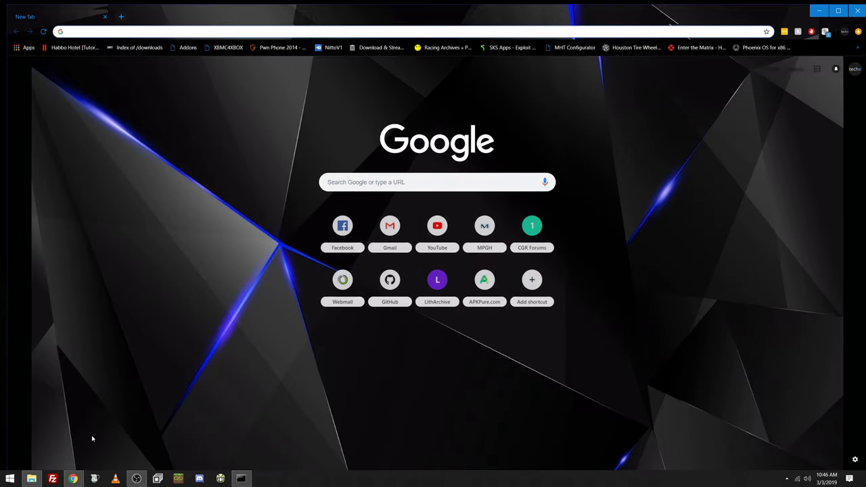
type("font ttf")
type(" files")
key("Return")
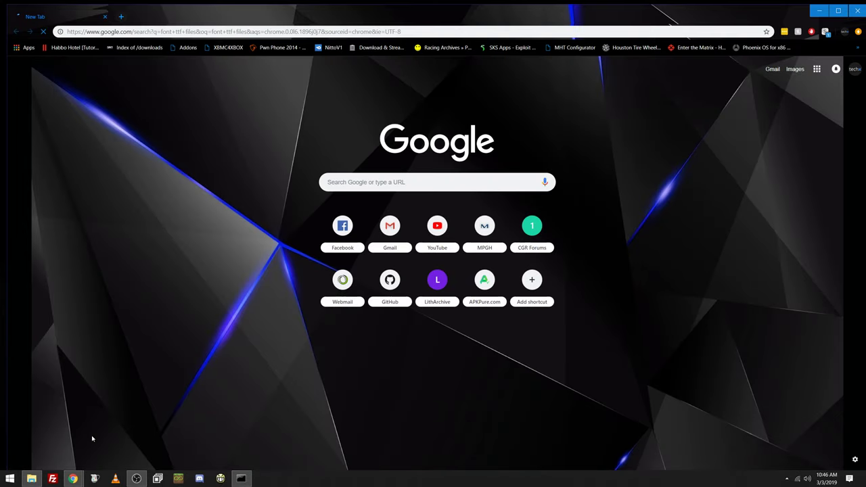
key("alt+Tab")
key("alt+Tab")
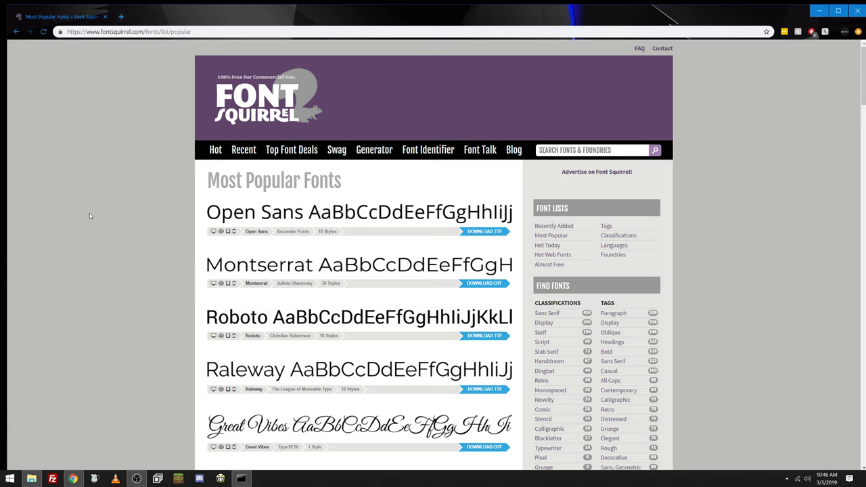
- Examine the fonts on the Most Popular Fonts page down to the end of the list and return to its beginning
scroll(89, 216, "down", 6)
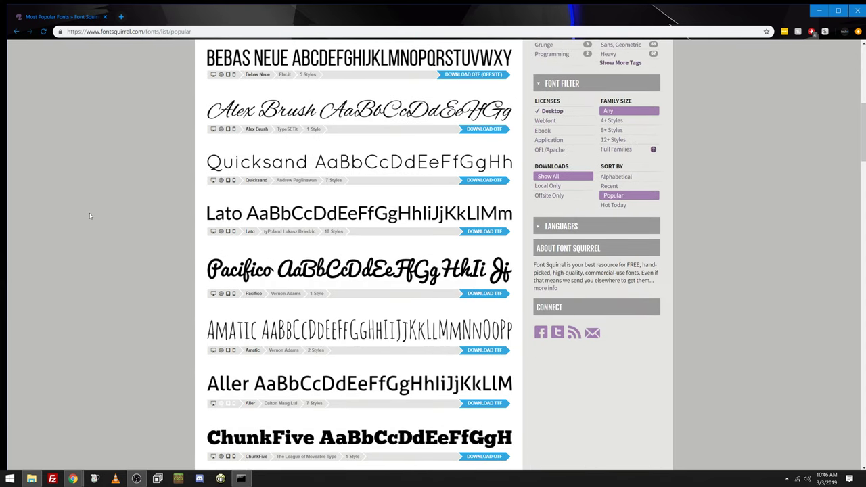
scroll(89, 216, "down", 2)
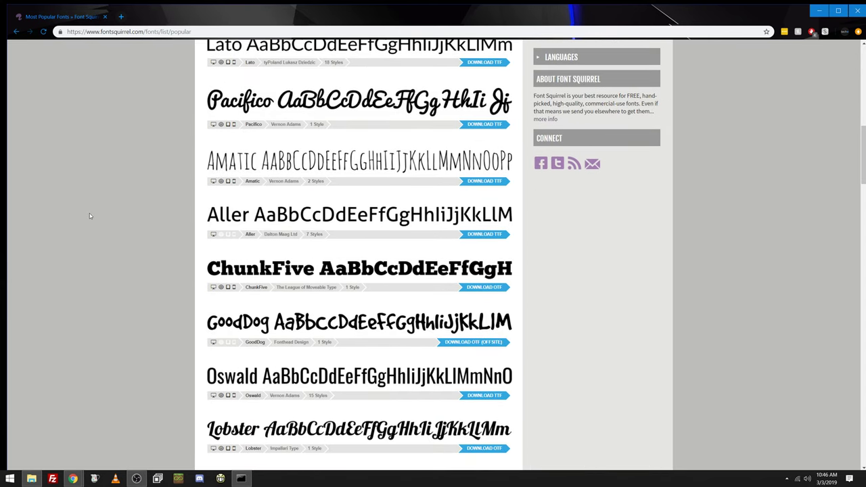
scroll(90, 216, "down", 1)
scroll(89, 216, "down", 2)
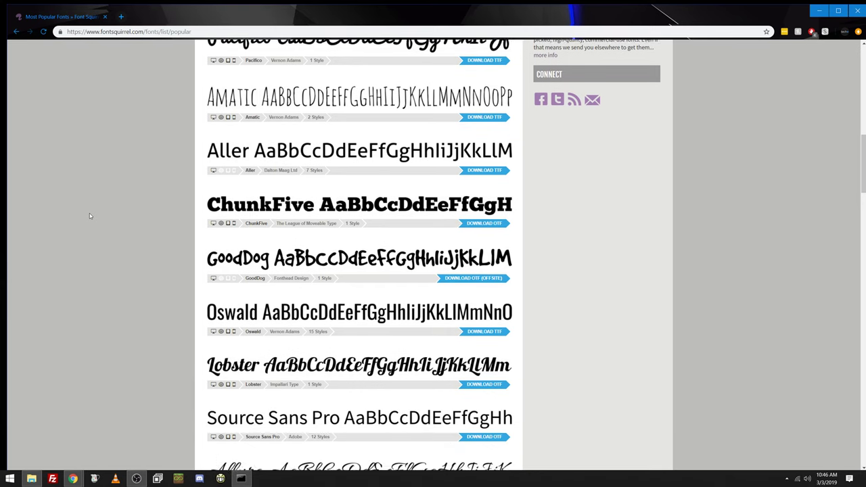
scroll(89, 216, "down", 5)
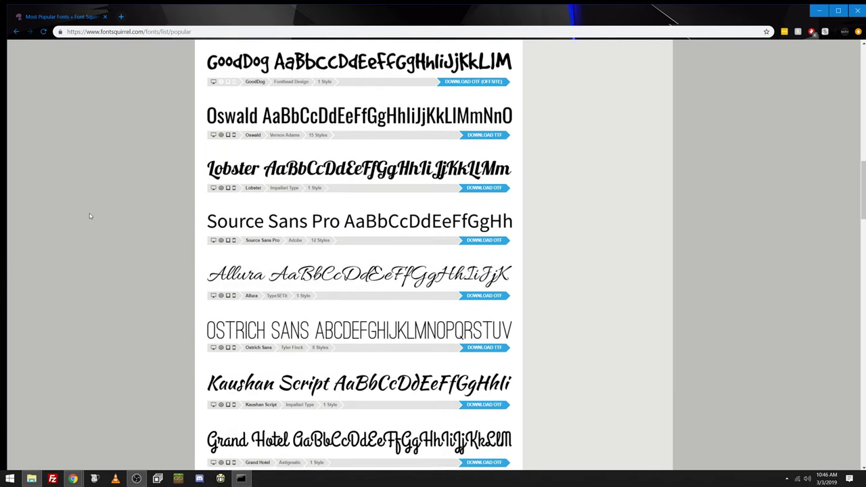
scroll(89, 216, "down", 4)
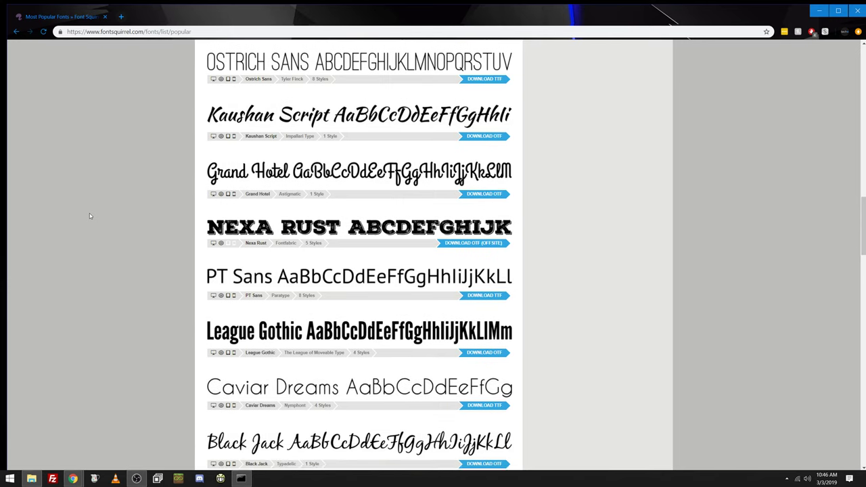
scroll(89, 216, "down", 5)
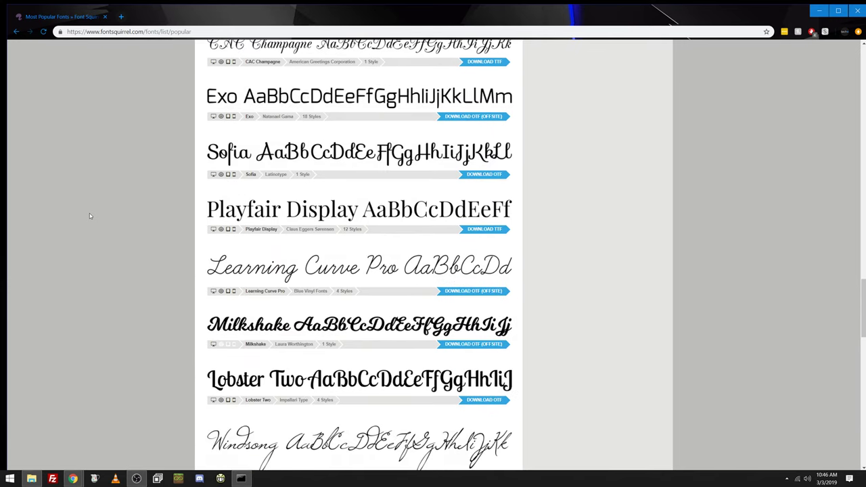
scroll(89, 216, "down", 4)
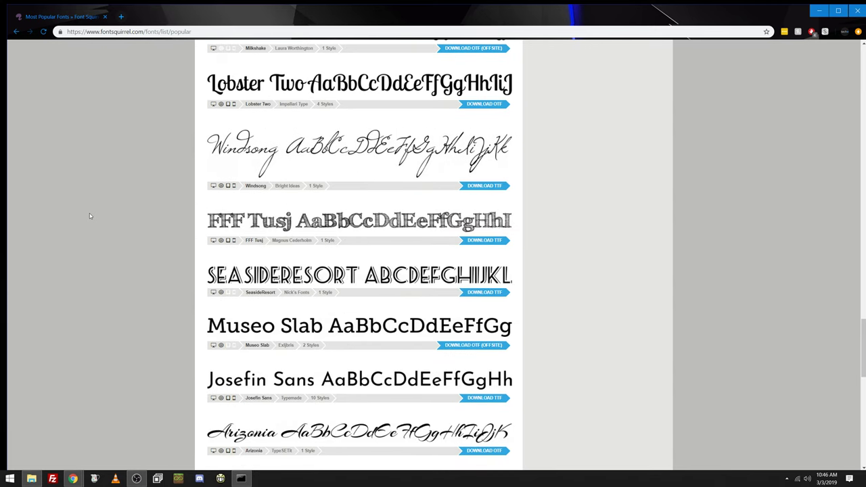
scroll(90, 216, "down", 1)
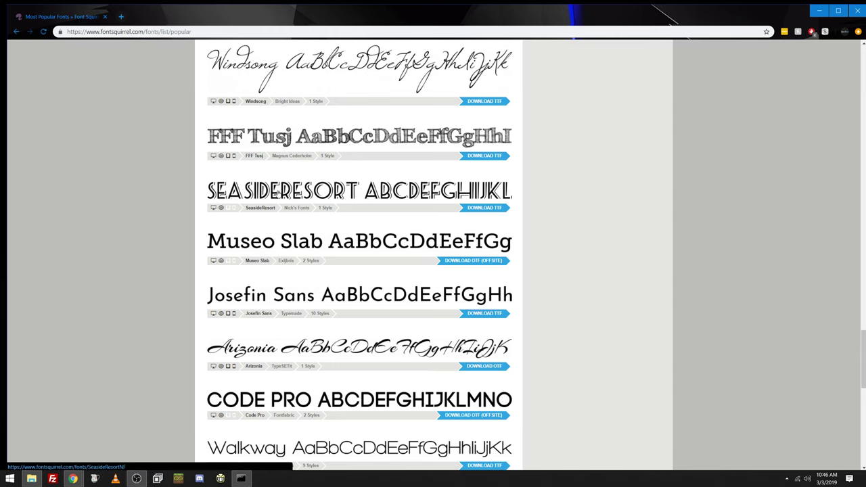
scroll(128, 299, "down", 3)
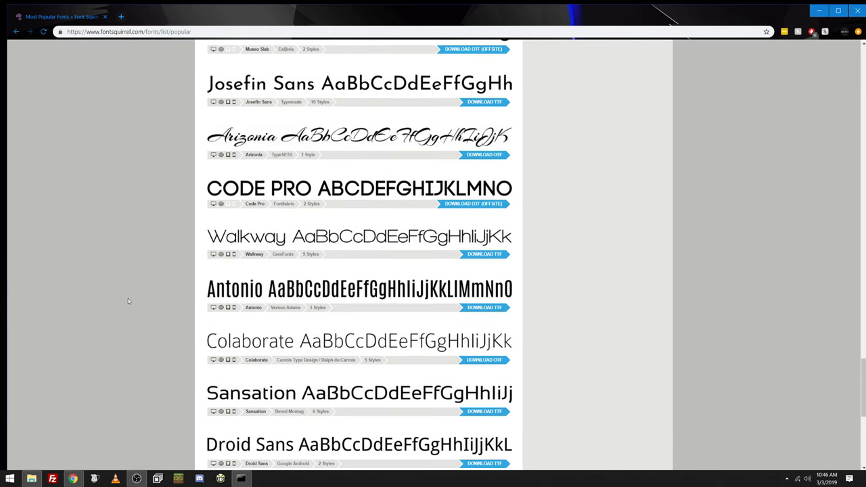
scroll(128, 301, "down", 4)
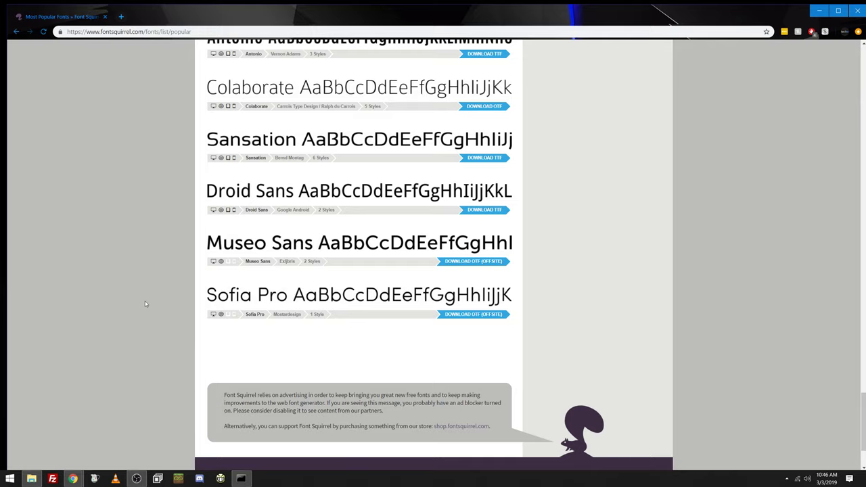
scroll(145, 303, "up", 20)
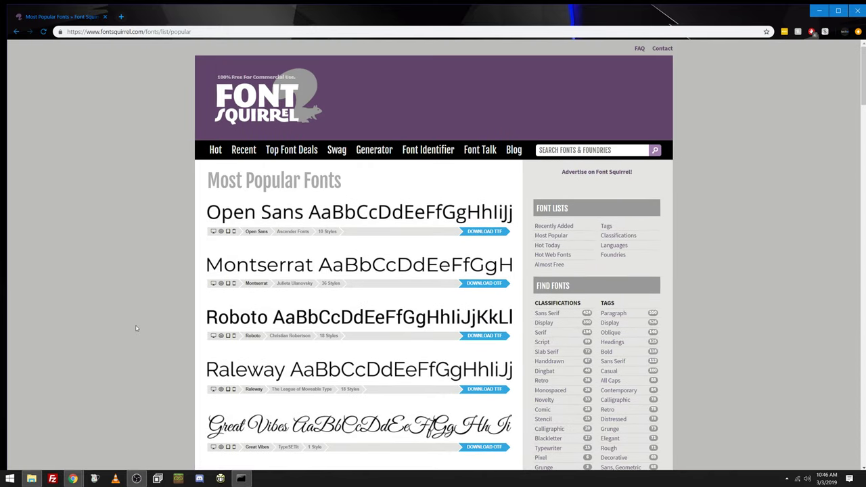
- Filter the fonts by the Display classification and look through the most popular display fonts
scroll(135, 328, "down", 3)
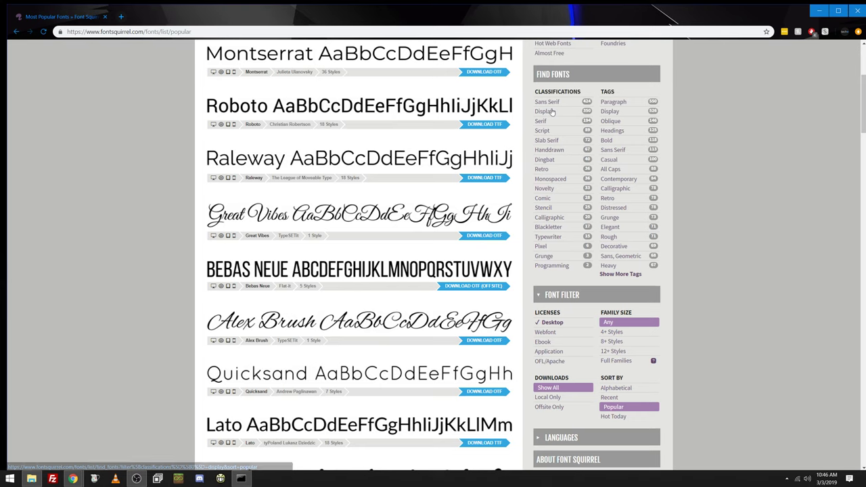
left_click(548, 111)
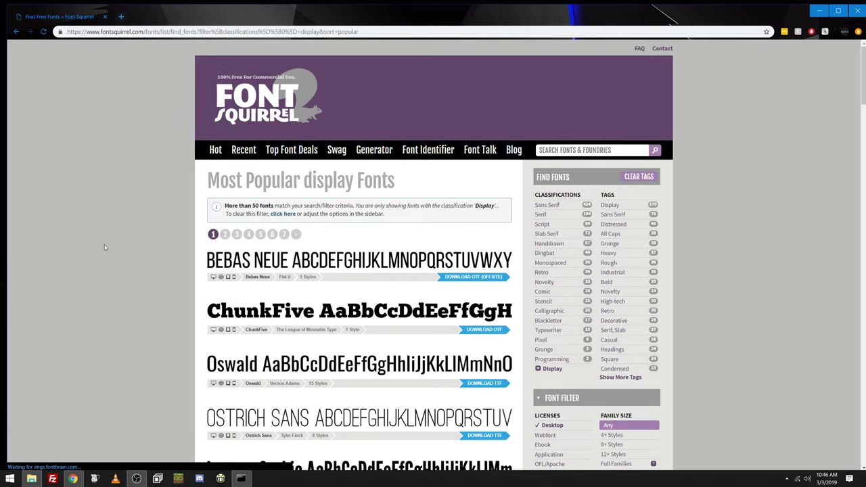
scroll(138, 235, "down", 2)
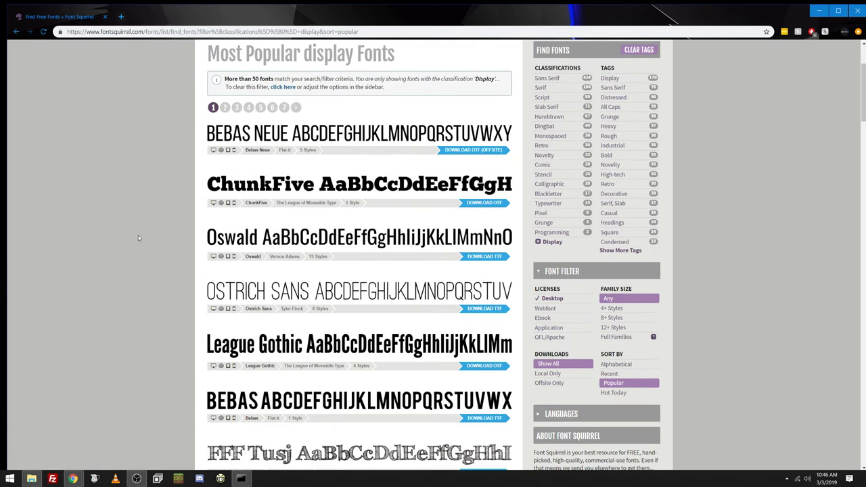
scroll(138, 236, "down", 6)
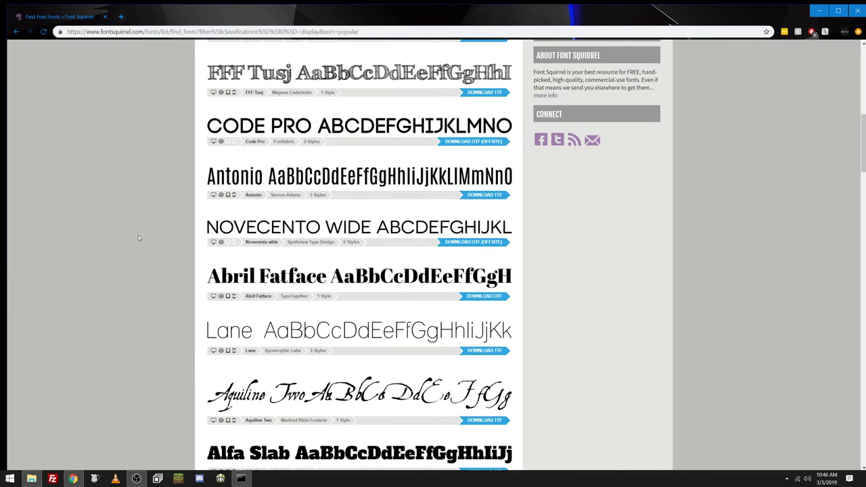
scroll(138, 237, "down", 5)
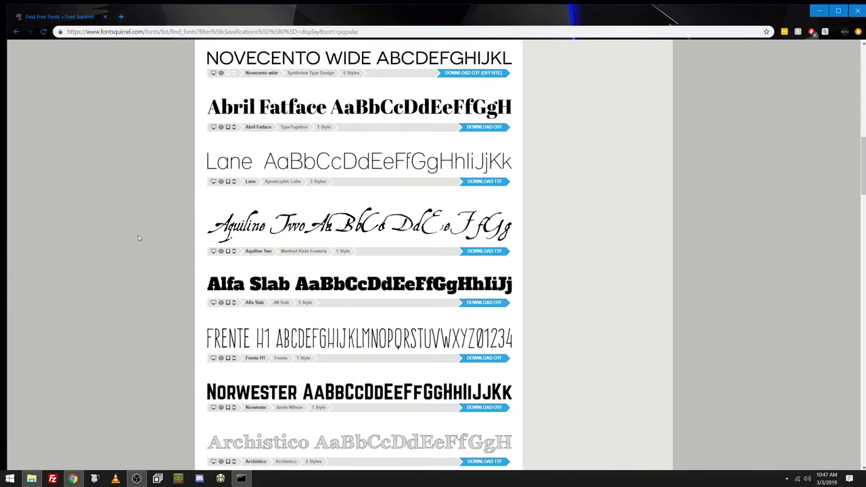
scroll(138, 238, "down", 1)
scroll(138, 238, "down", 1)
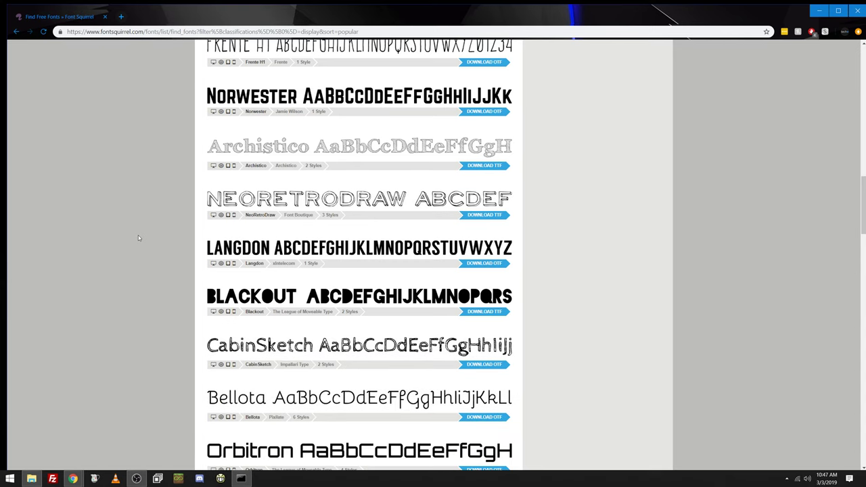
scroll(138, 238, "down", 1)
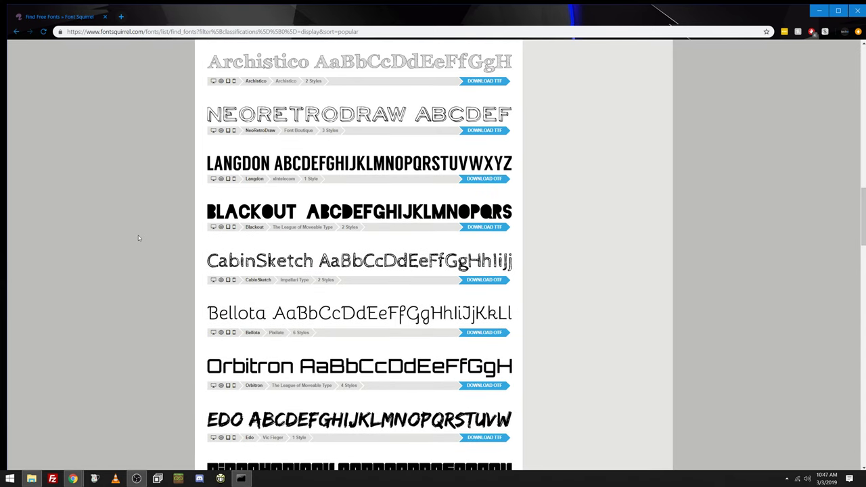
scroll(139, 237, "down", 1)
scroll(138, 237, "down", 1)
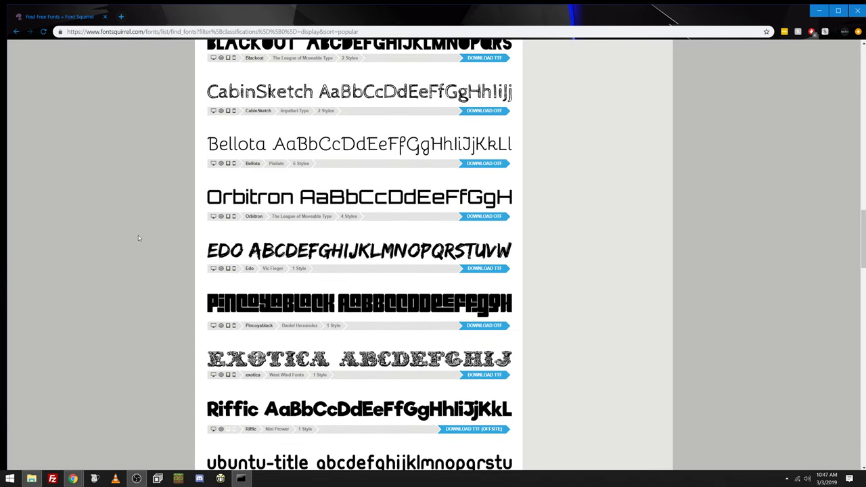
- Examine the remaining fonts on the first page of popular display fonts down to the page numbers
scroll(138, 238, "down", 2)
scroll(138, 238, "down", 1)
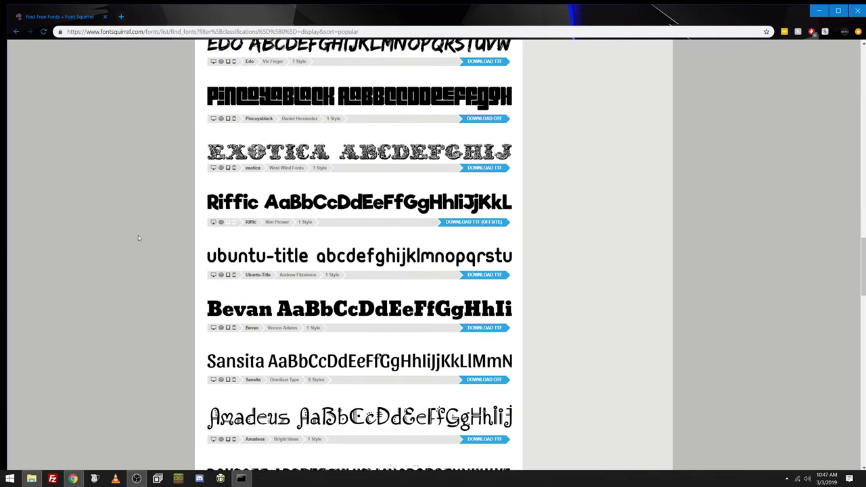
scroll(138, 237, "down", 2)
scroll(138, 238, "down", 1)
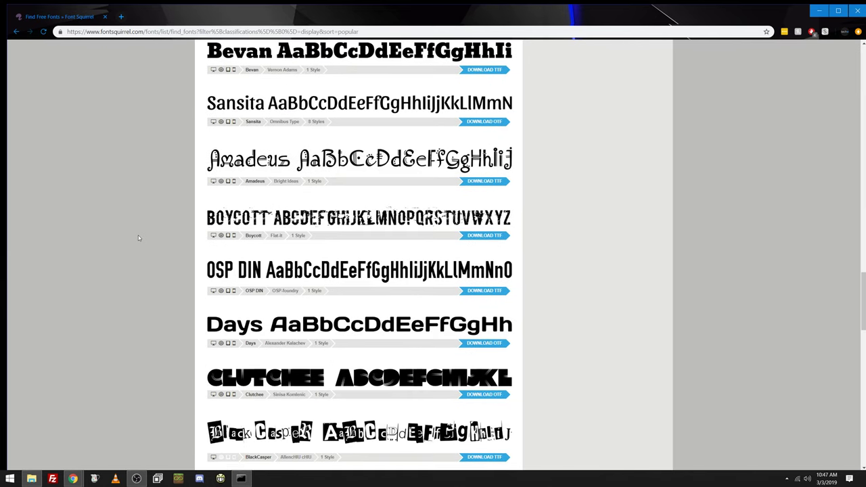
scroll(138, 238, "down", 2)
scroll(138, 237, "down", 1)
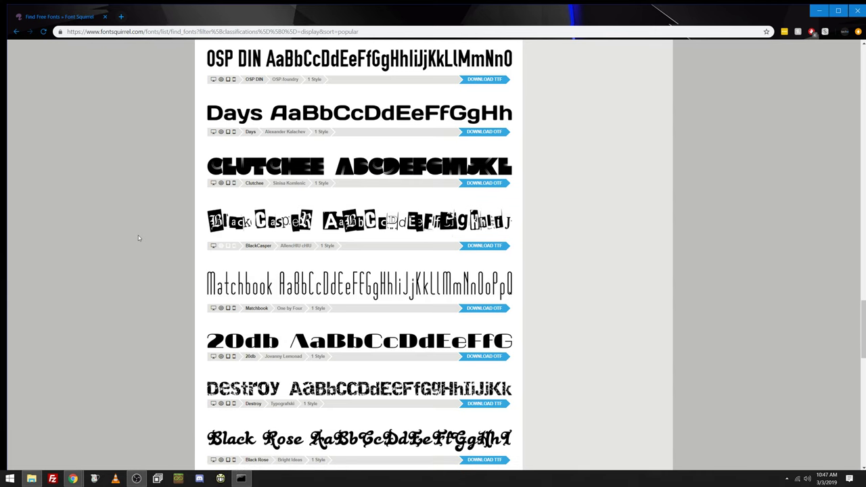
scroll(138, 237, "down", 2)
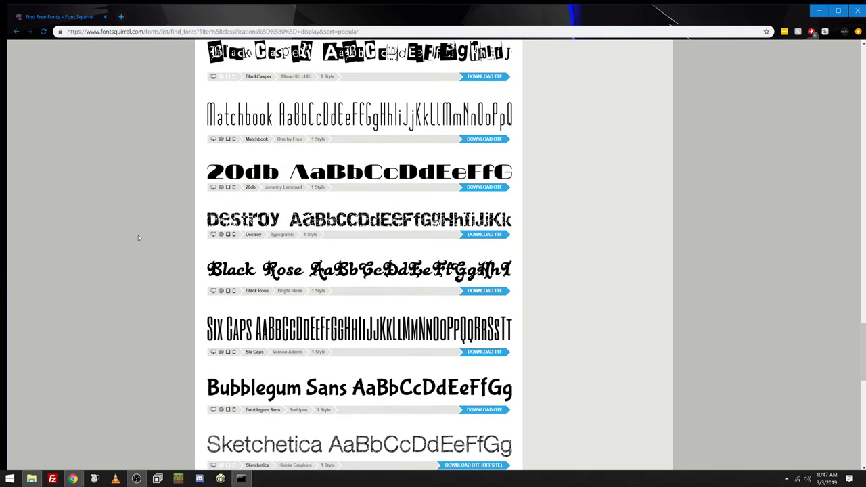
scroll(138, 238, "down", 2)
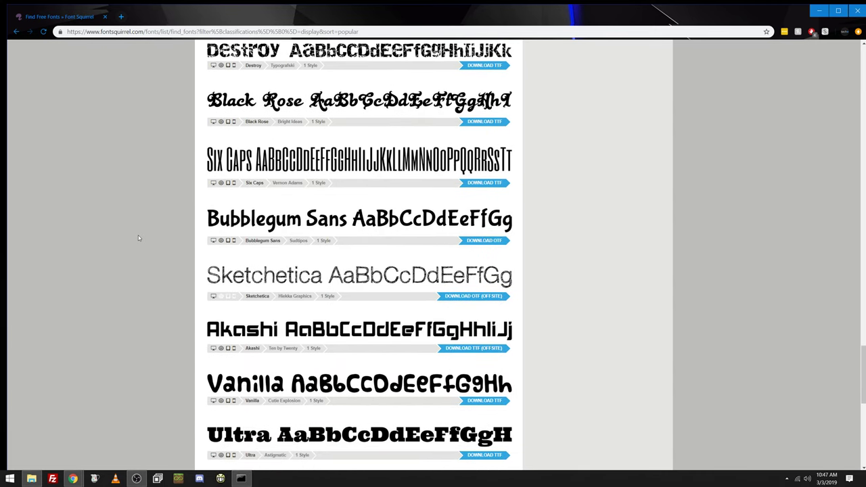
scroll(139, 238, "down", 2)
scroll(138, 238, "down", 1)
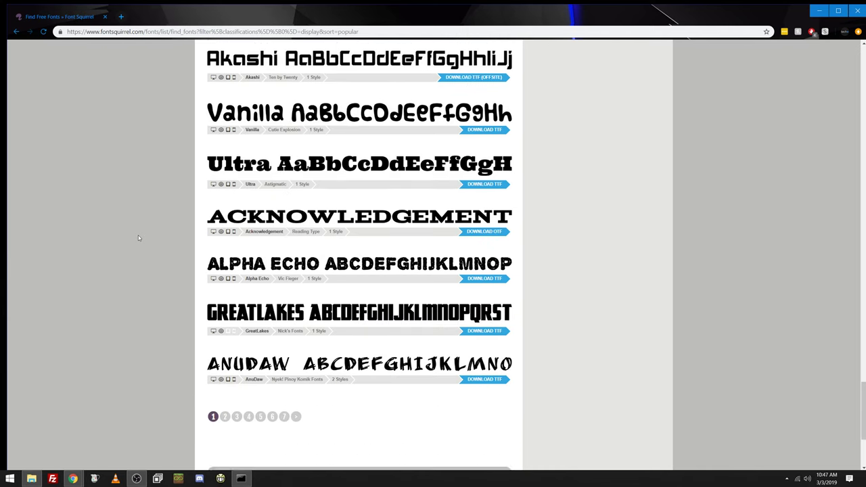
scroll(138, 238, "down", 1)
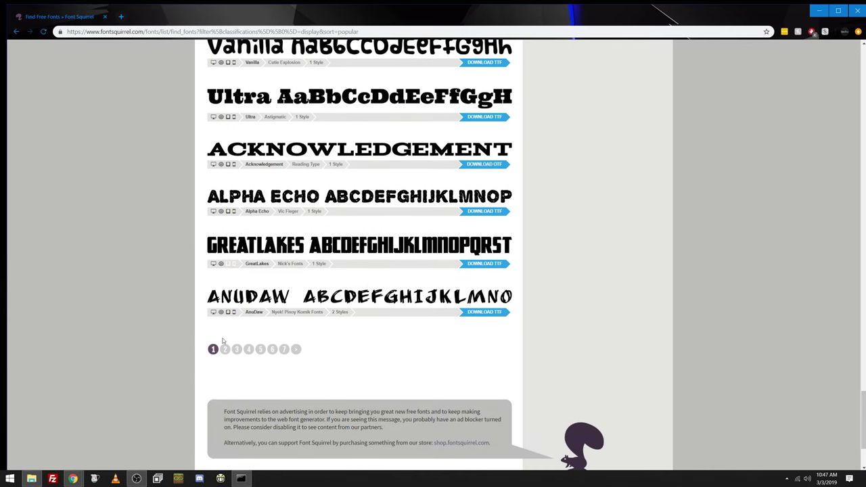
- Open page 5 of the popular display fonts and download the Sofadi One font as TTF
left_click(258, 351)
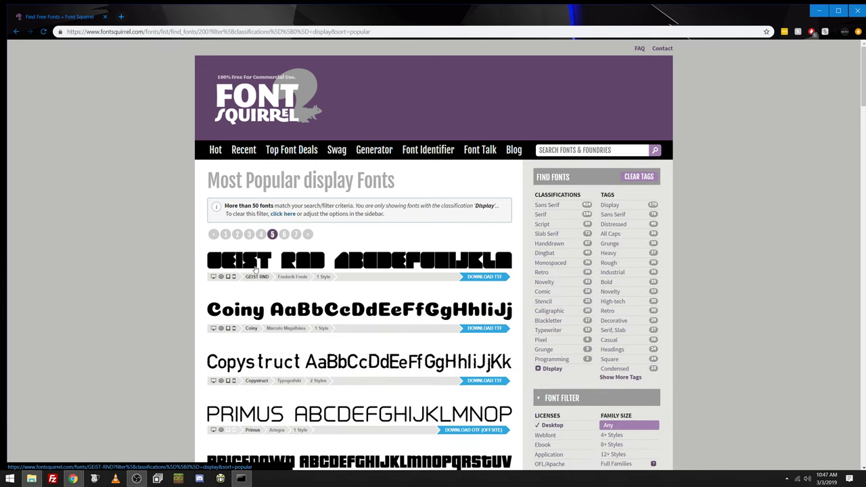
scroll(147, 279, "down", 2)
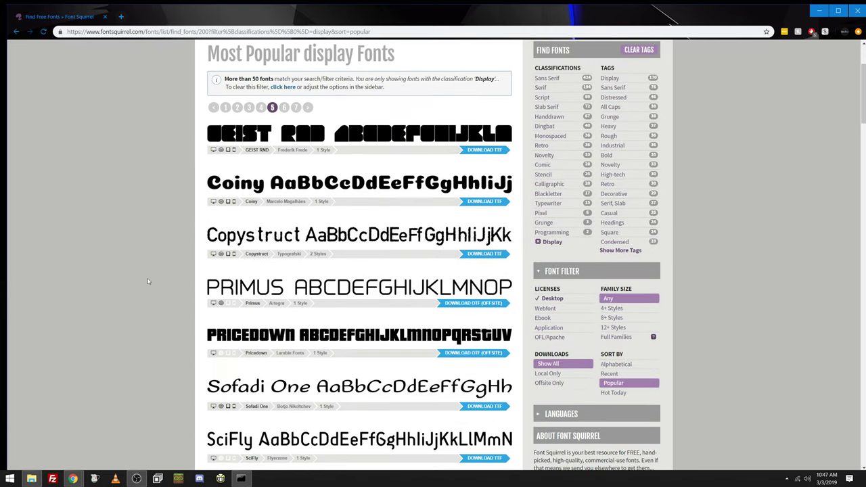
scroll(134, 254, "down", 1)
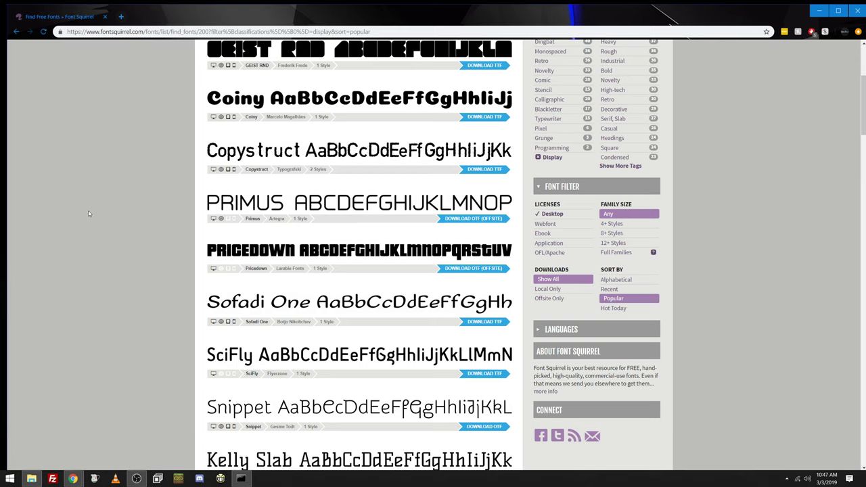
scroll(88, 213, "down", 1)
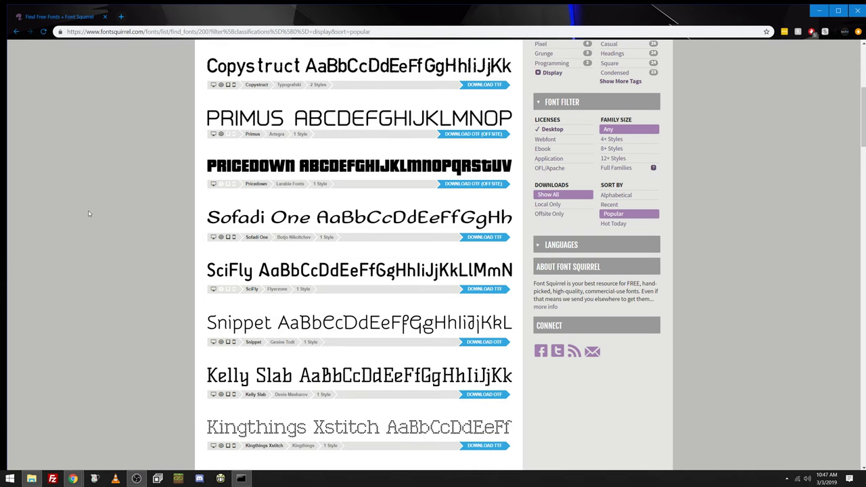
left_click(483, 240)
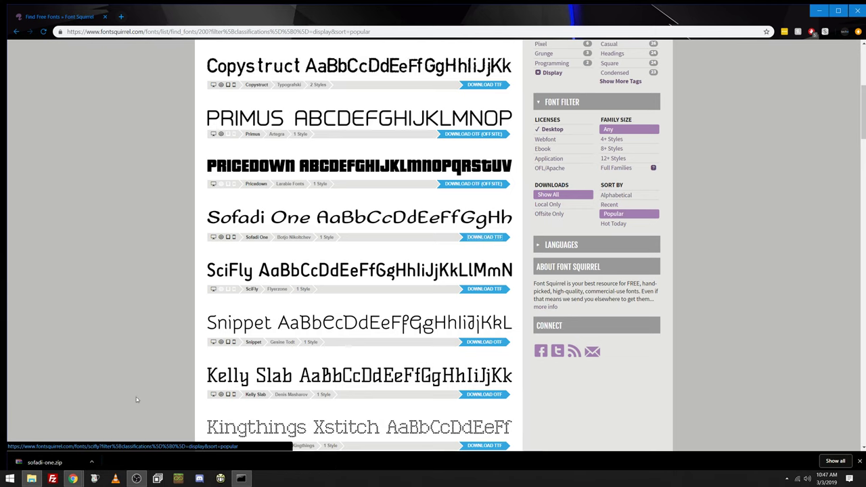
- Open the downloaded sofadi-one.zip and extract SofadiOne-Regular.ttf into the storage card's font folder
left_click(37, 463)
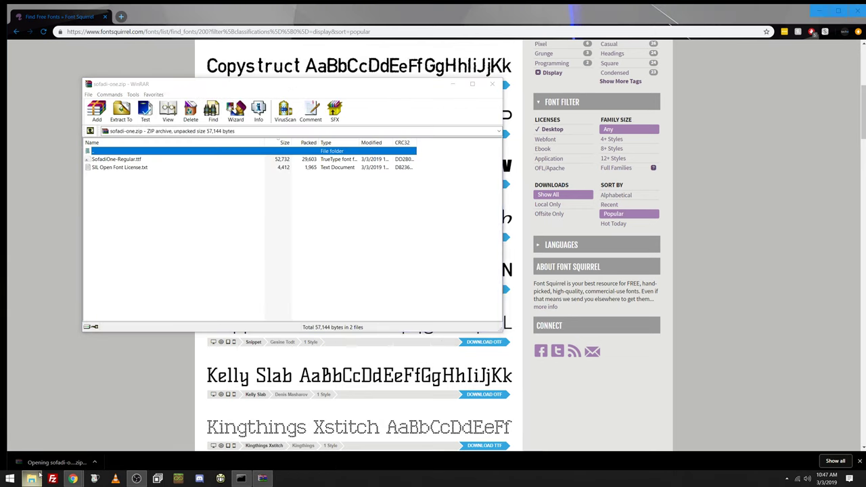
left_click(31, 478)
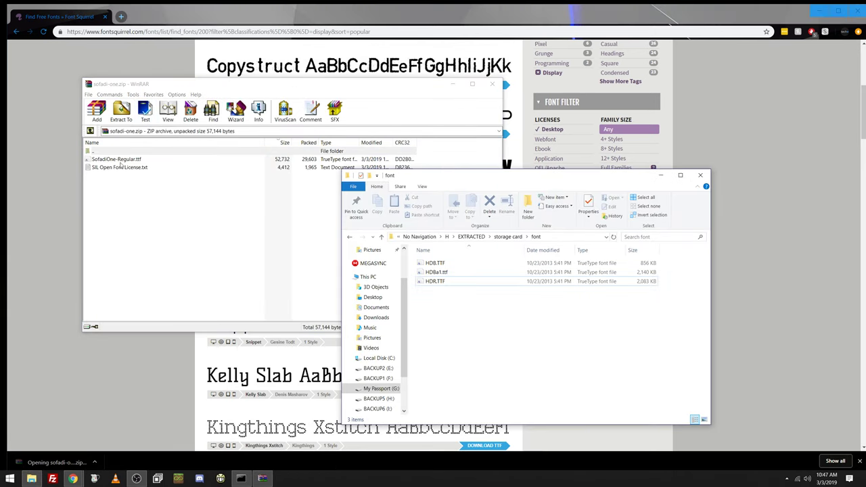
left_click_drag(117, 159, 547, 360)
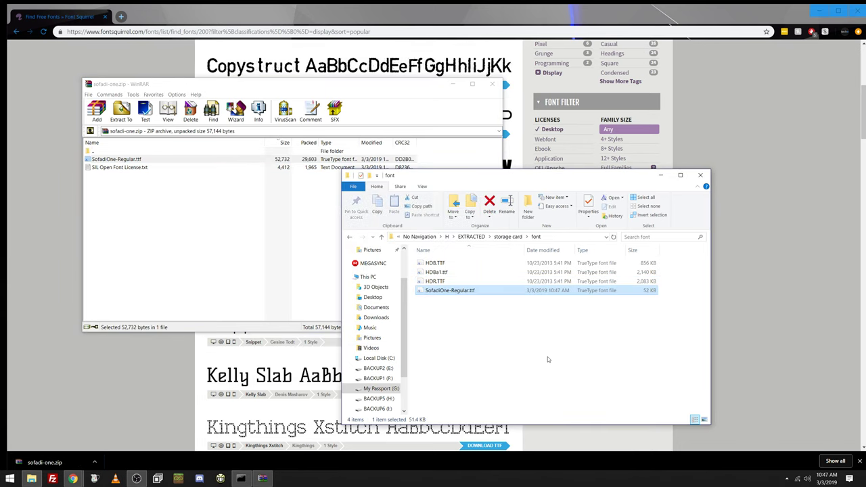
- Preview HDB.TTF and SofadiOne-Regular.ttf to compare the two fonts, and close both previews
left_click(428, 263)
double_click(429, 263)
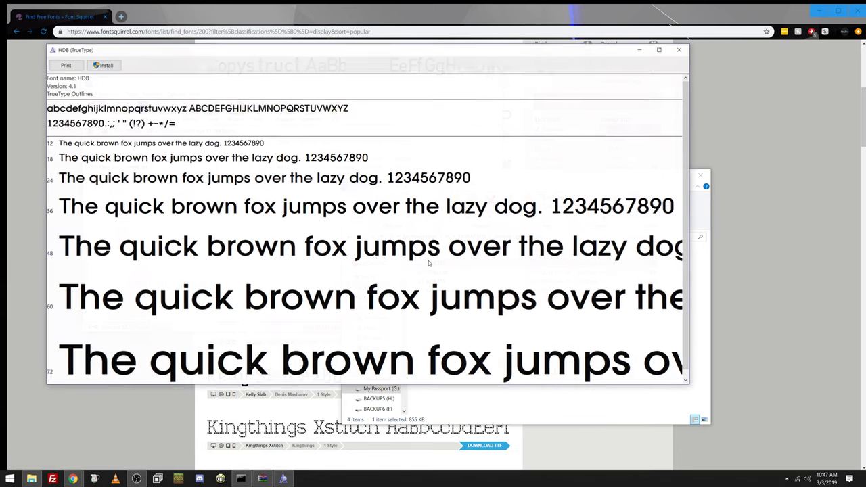
left_click(487, 397)
double_click(436, 291)
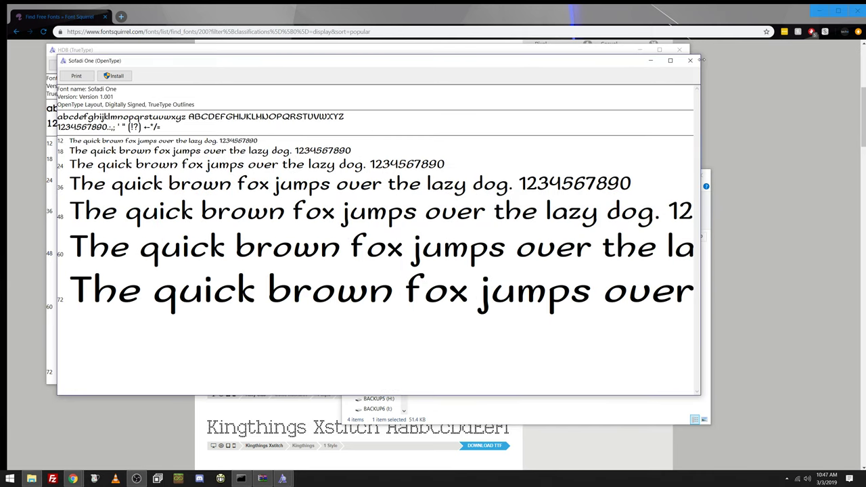
left_click(690, 60)
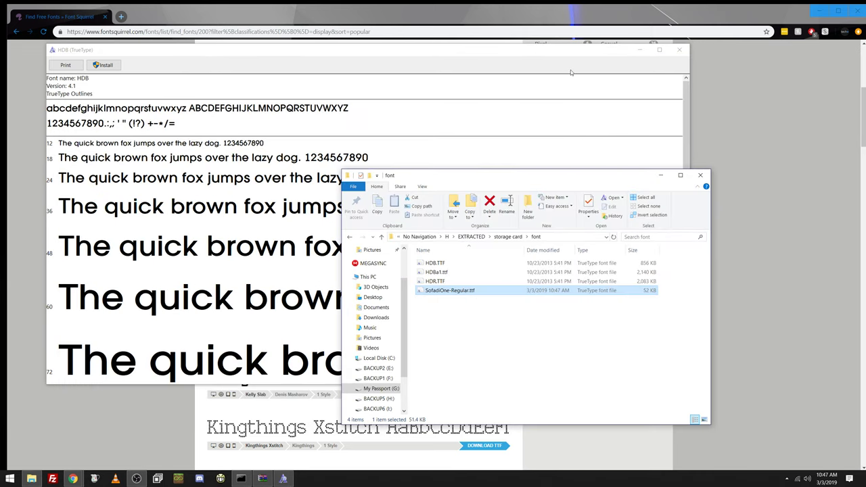
left_click(679, 51)
- Rename HDB.TTF as HDB1.TTF and SofadiOne-Regular.ttf as HDB.ttf to swap in the downloaded font
left_click(434, 263)
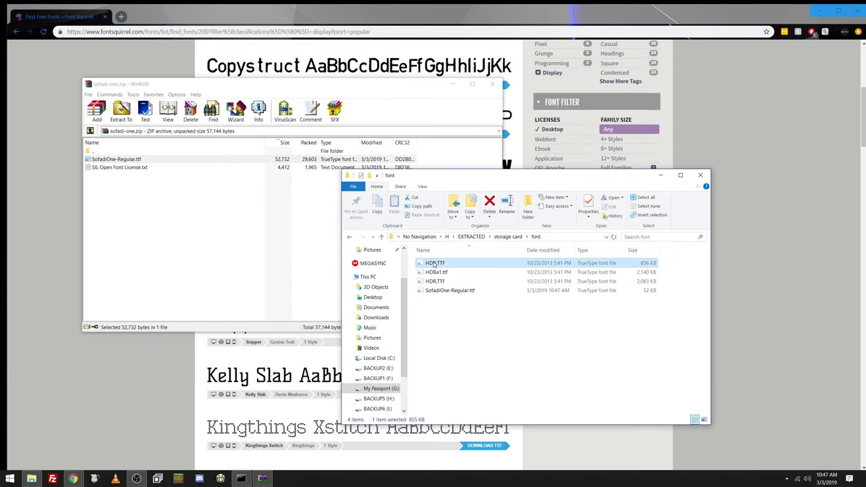
left_click(436, 263)
type("HDB1")
key("Return")
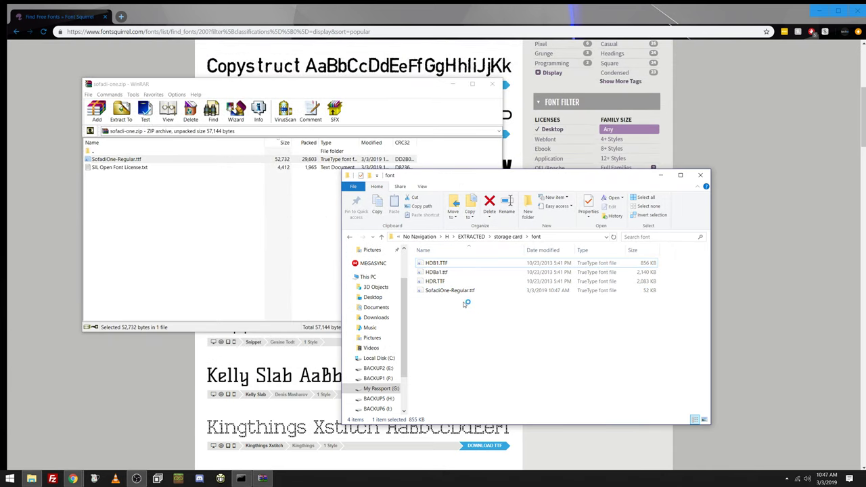
left_click(447, 291)
left_click(444, 291)
type("HDB")
key("Return")
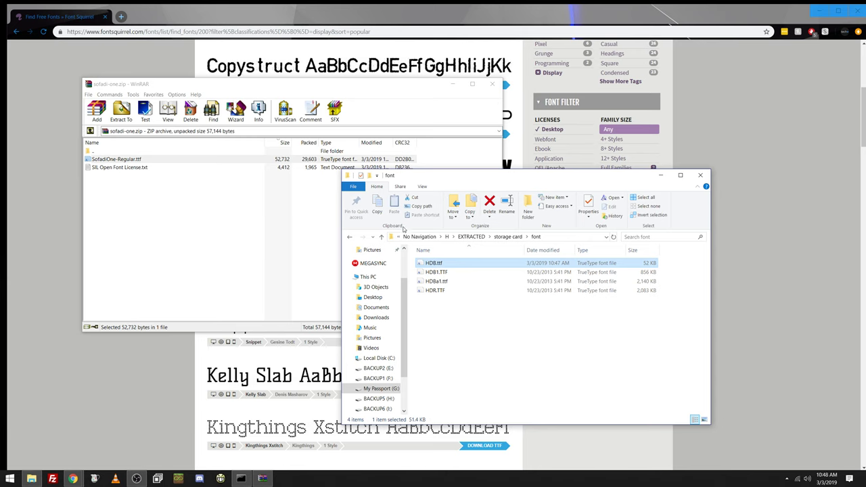
- Preview HDB.ttf, HDB1.TTF, HDBa1.ttf and HDR.TTF in turn, closing each preview
double_click(451, 263)
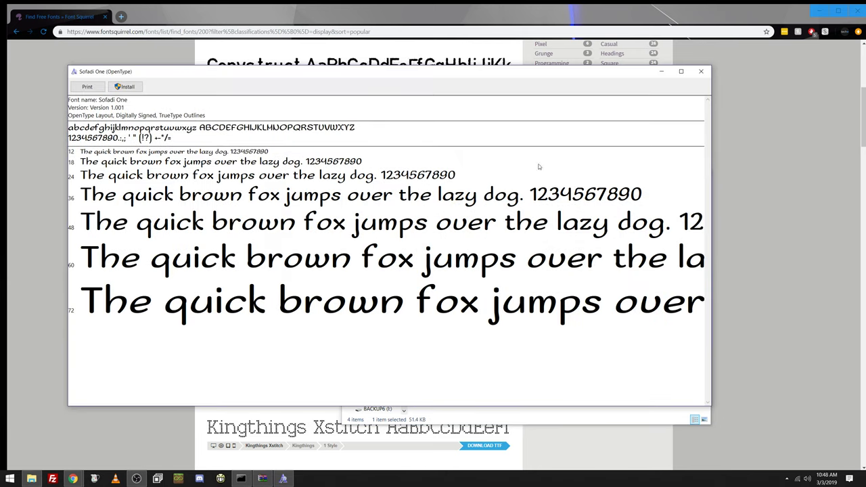
left_click(702, 71)
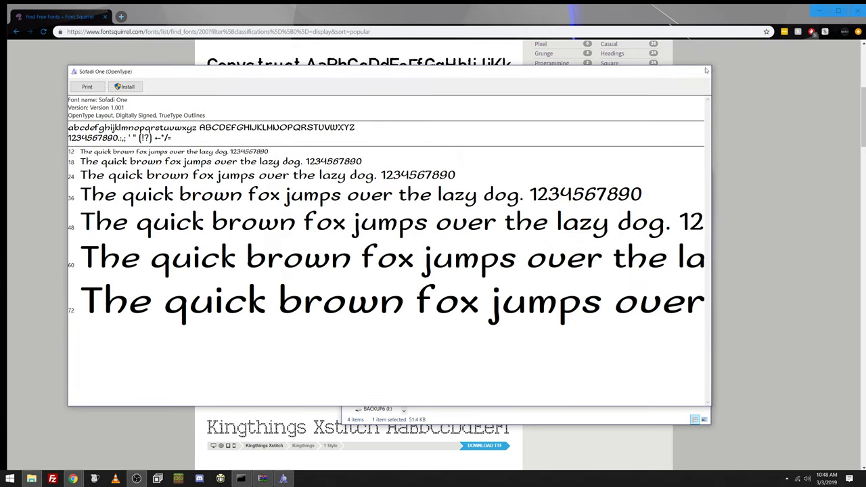
double_click(435, 273)
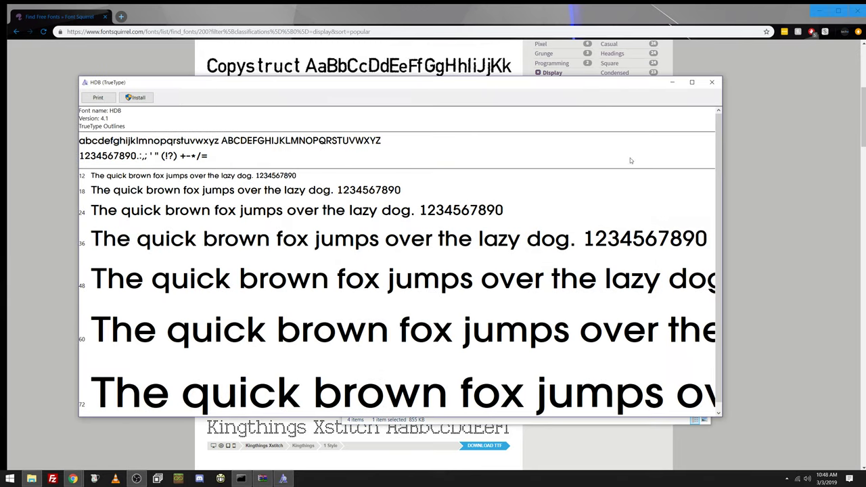
left_click(712, 82)
double_click(437, 281)
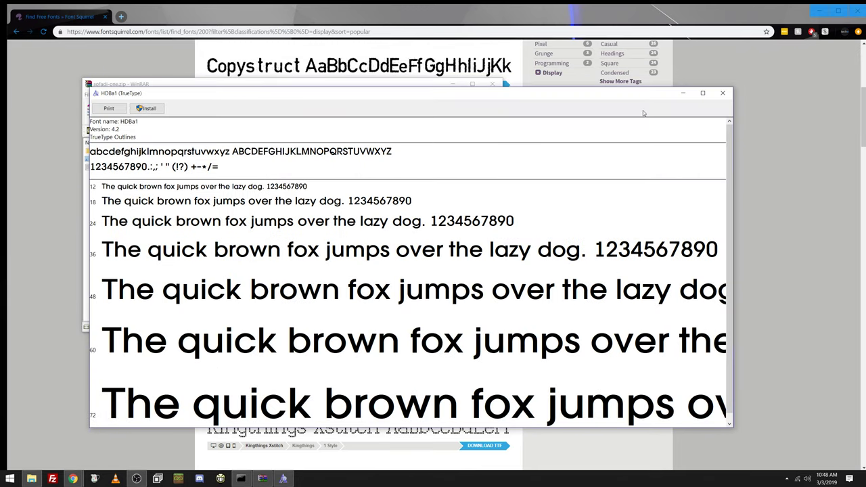
left_click(723, 92)
double_click(435, 291)
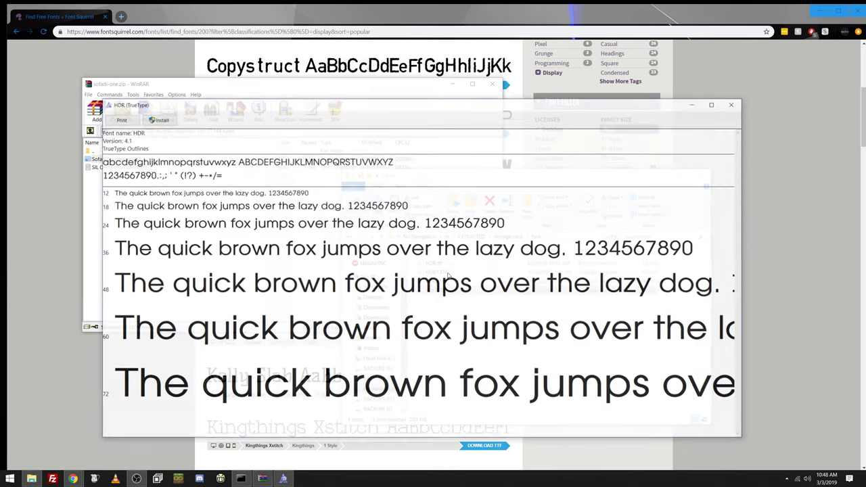
left_click(734, 103)
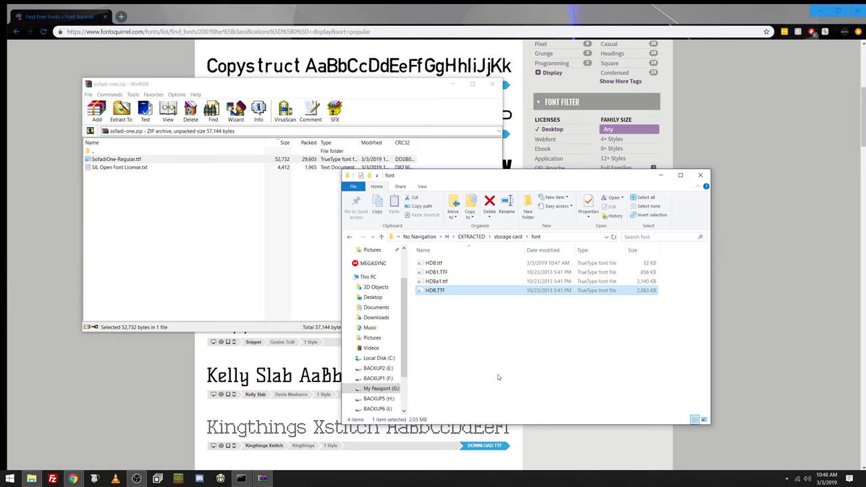
- Delete the substituted HDB.ttf, rename HDB1.TTF back to HDB.TTF, and close the sofadi-one.zip archive
left_click(447, 263)
key("Delete")
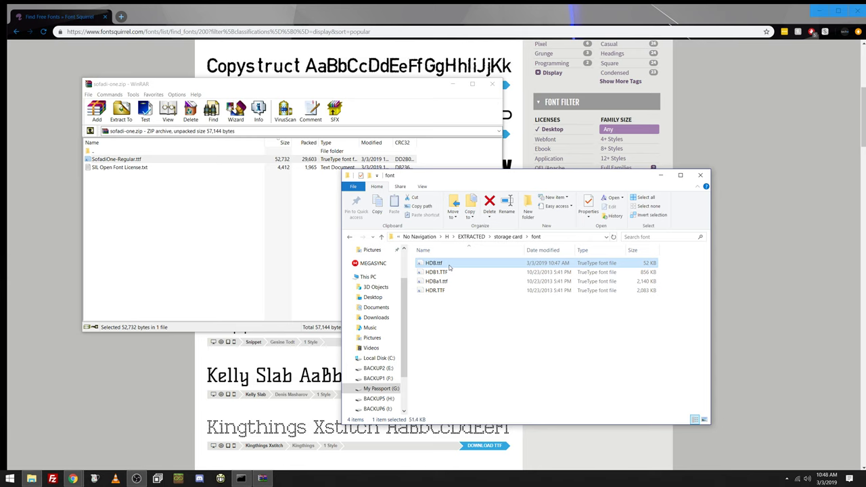
left_click(436, 265)
left_click(436, 265)
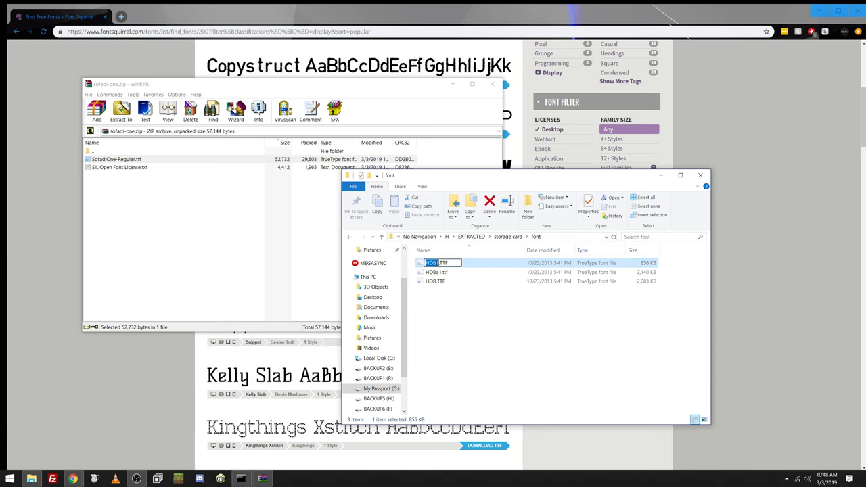
type("HDB")
key("Return")
left_click(492, 85)
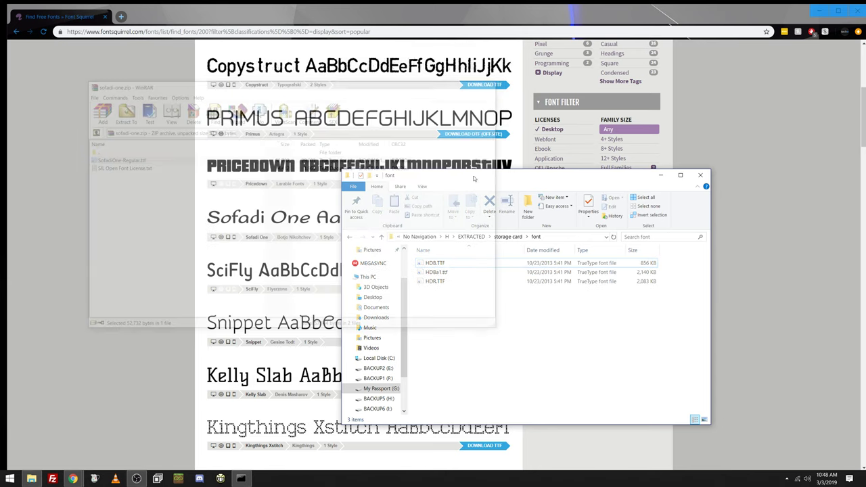
- Return to the storage card folder and look inside its Gracenote and IBM folders
left_click(509, 237)
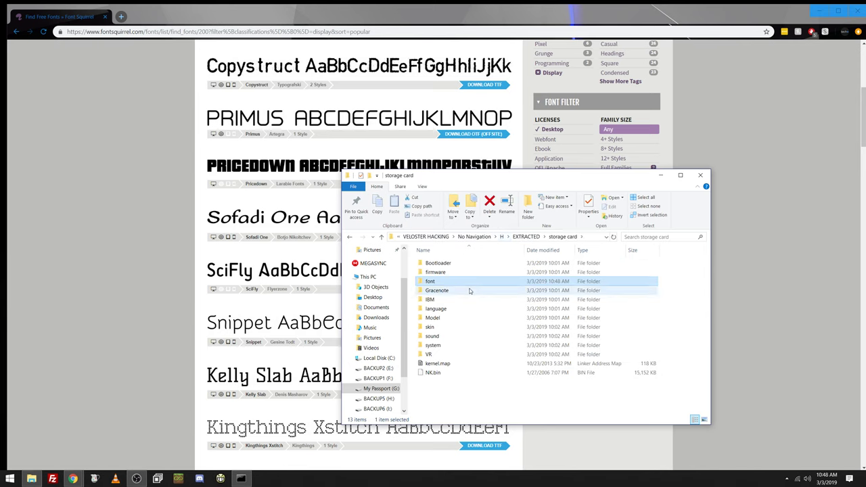
double_click(470, 290)
key("alt+Left")
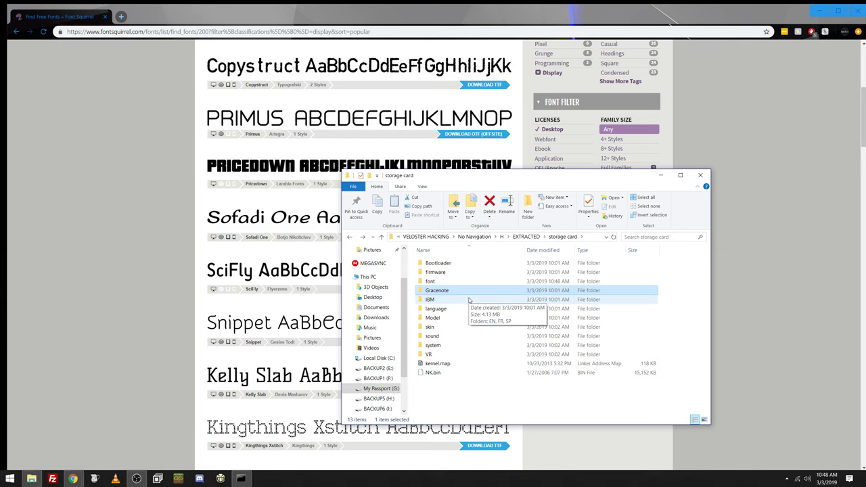
double_click(469, 300)
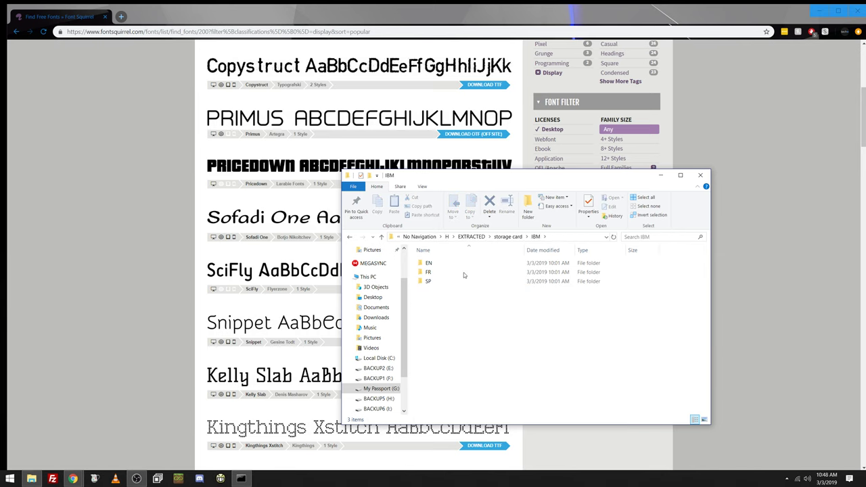
key("alt+Left")
- Return to the storage card folder and open its Model folder
left_click(453, 309)
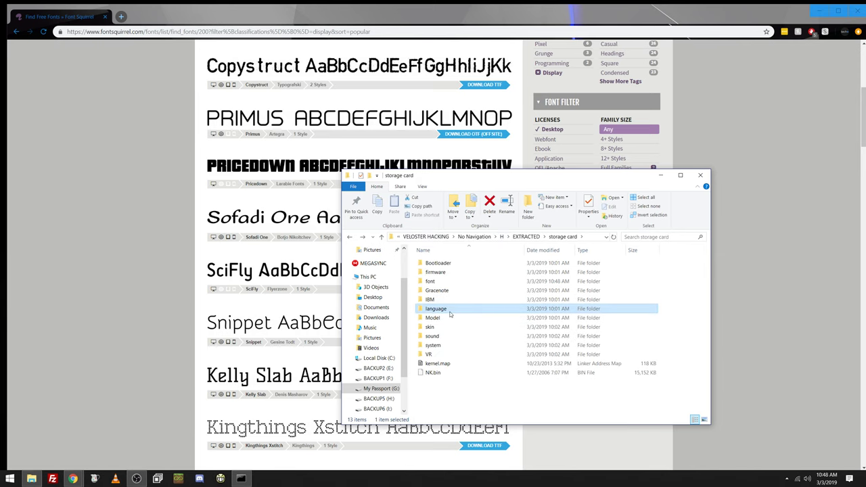
double_click(450, 316)
left_click(451, 264)
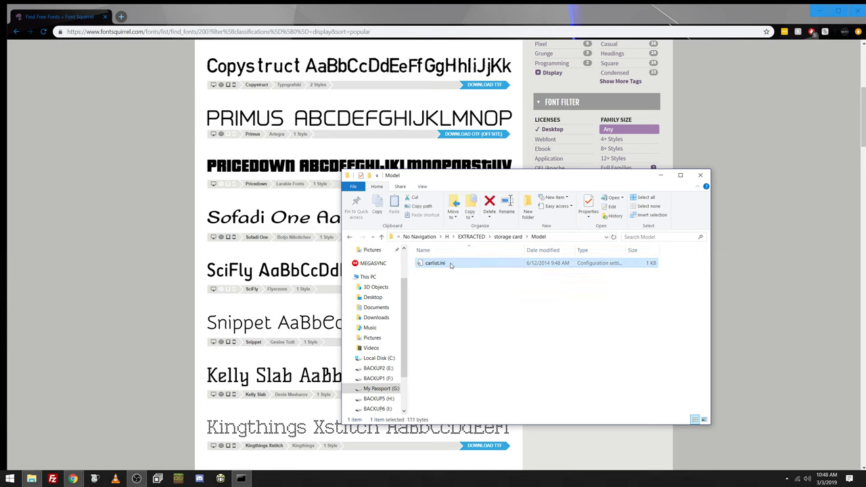
key("alt+Left")
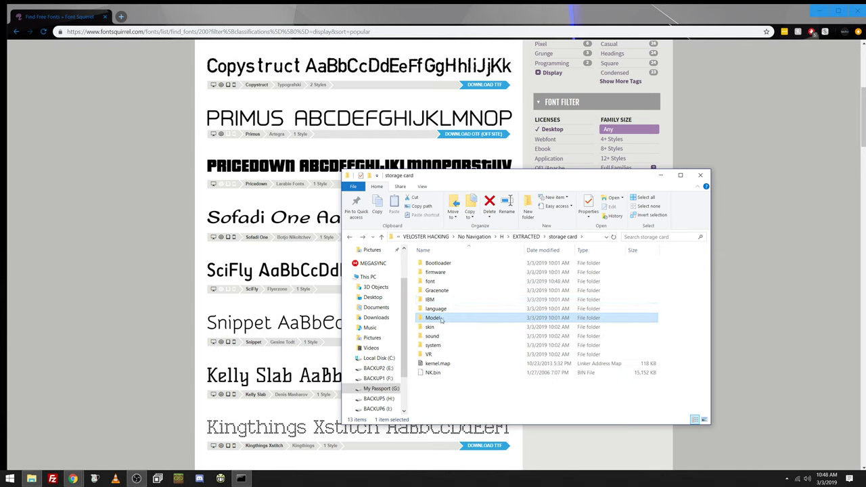
left_click(441, 320)
double_click(478, 317)
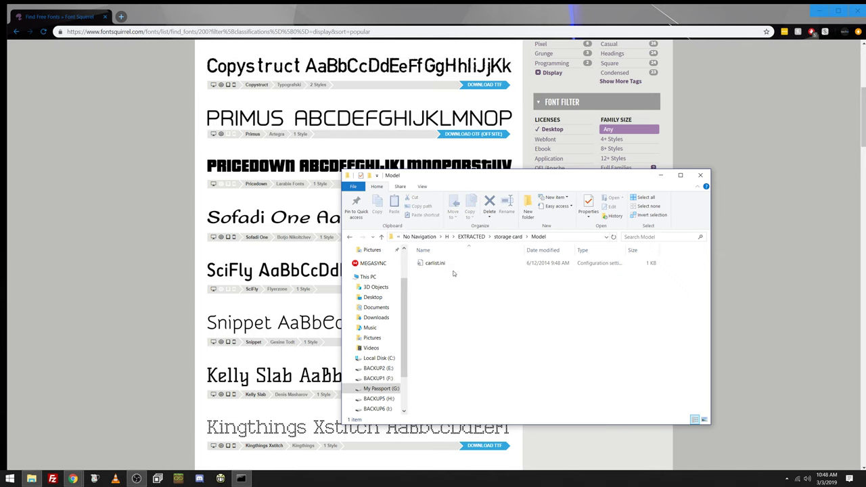
- Open carlist.ini for editing, read through its [MODEL] entries, and close it without changes
left_click(452, 264)
right_click(434, 264)
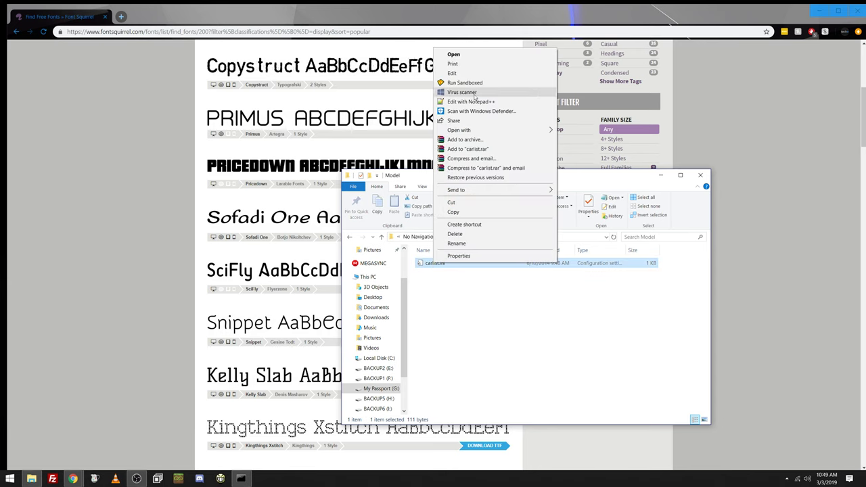
left_click(458, 74)
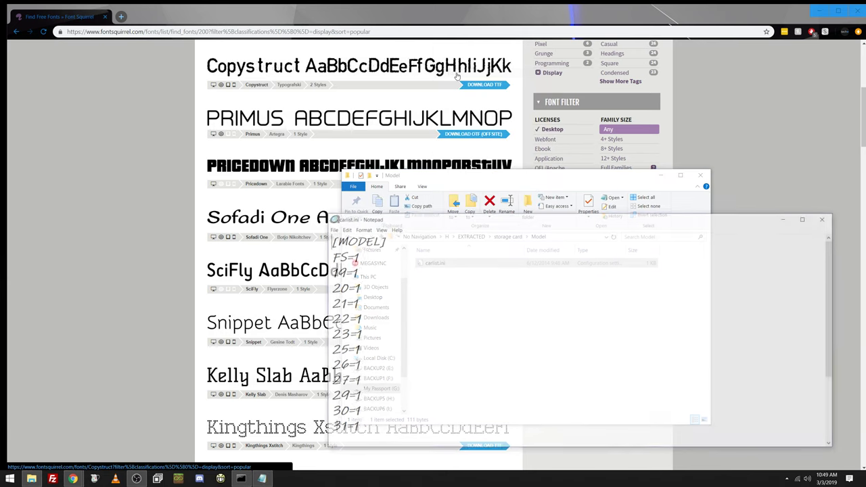
scroll(486, 324, "down", 2)
scroll(486, 325, "up", 2)
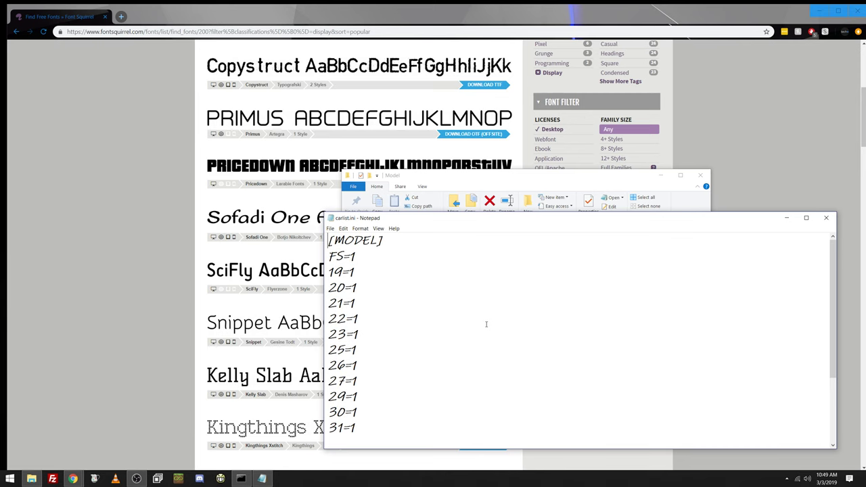
left_click(826, 217)
- Go back to the storage card folder and open the av folder inside skin\type_a
left_click(508, 236)
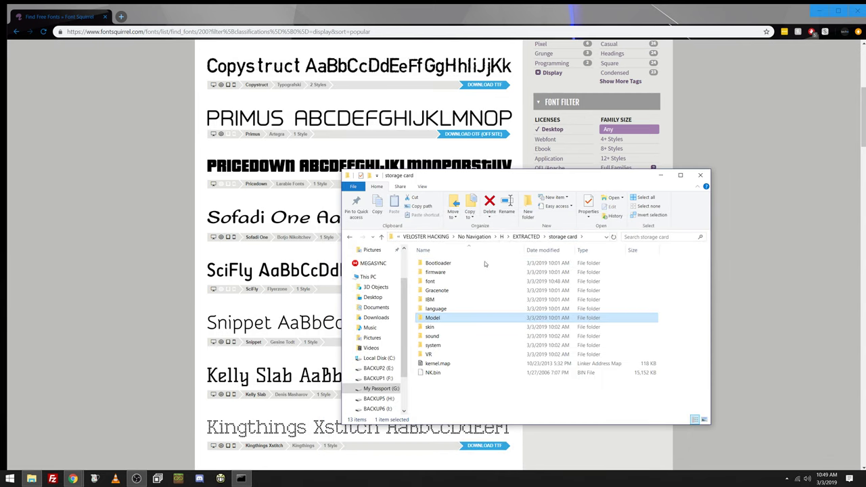
left_click(452, 327)
double_click(451, 327)
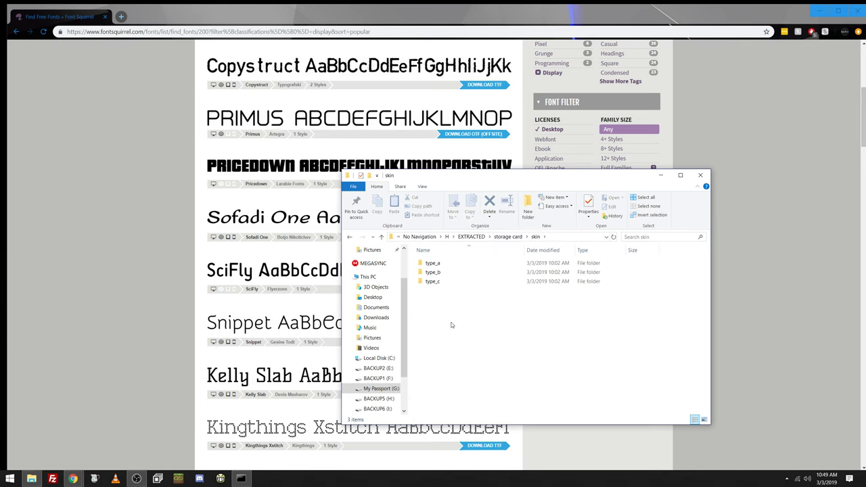
double_click(455, 264)
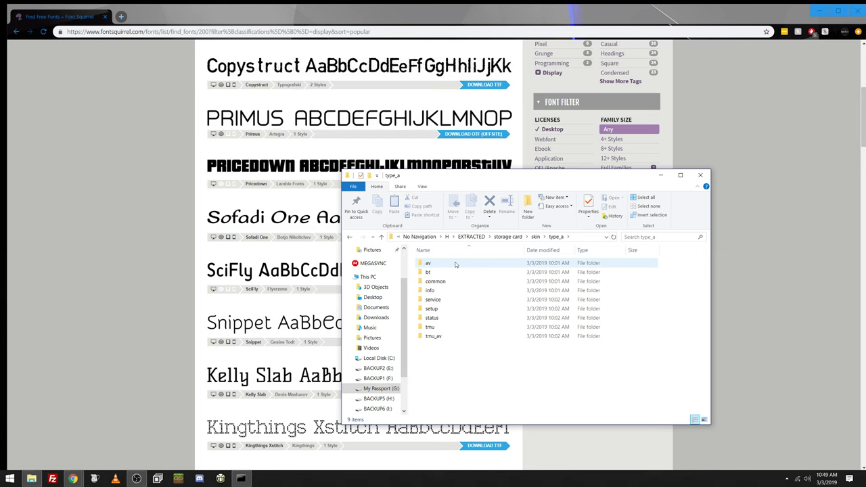
double_click(456, 264)
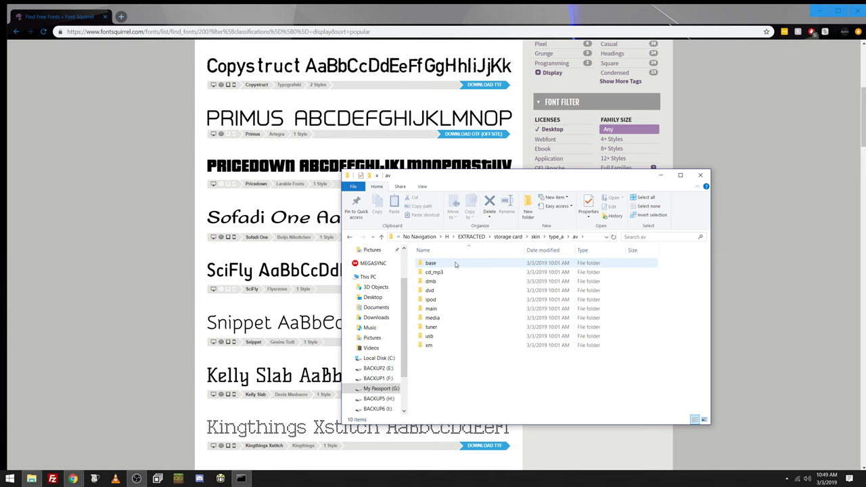
- Look inside the base and cd_mp3 folders, returning to the av folder after each
double_click(456, 263)
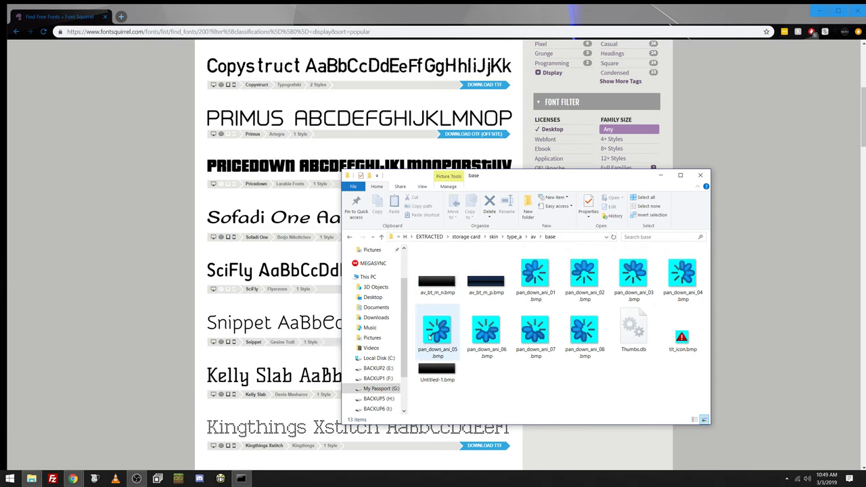
key("alt+Left")
double_click(454, 274)
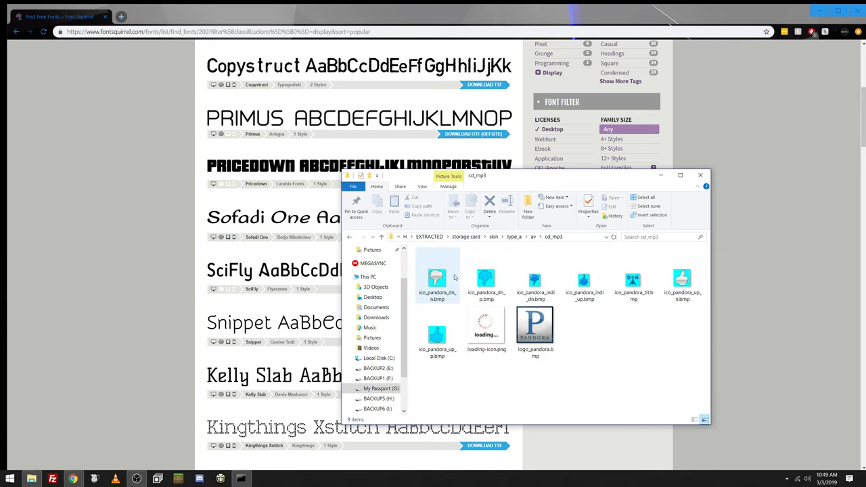
key("alt+Left")
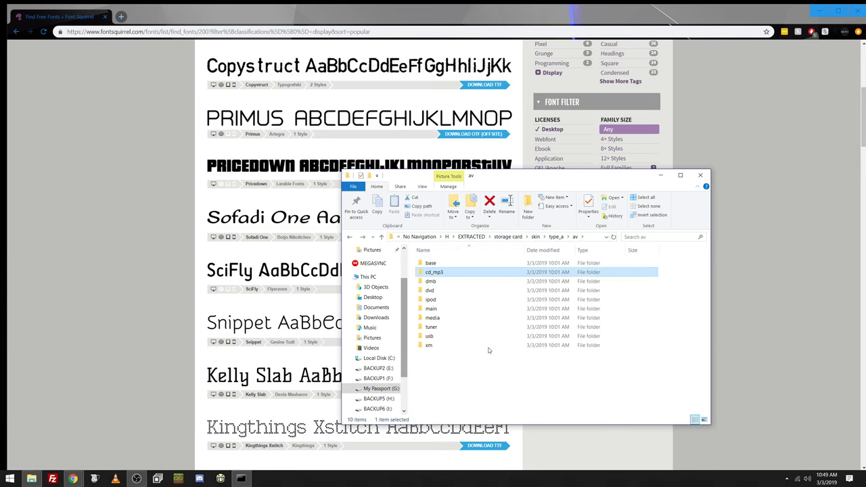
- Open the dmb folder, view the background image bg_fline.bmp full size, and close the viewer
double_click(428, 281)
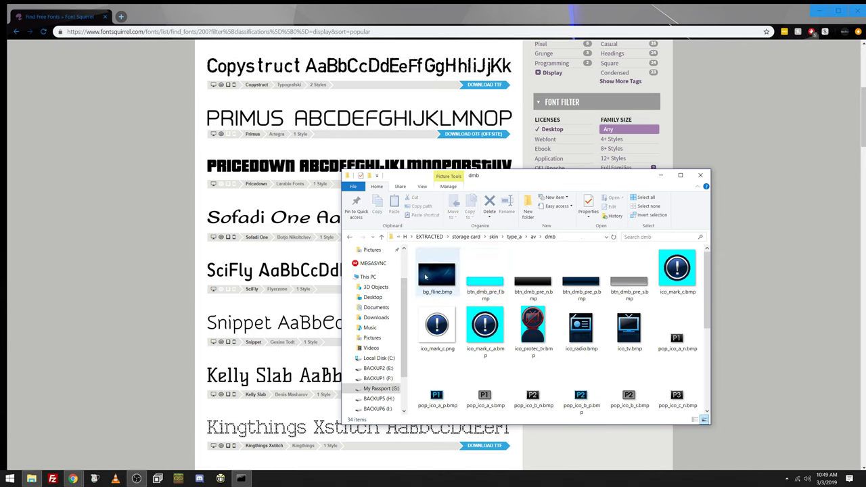
right_click(427, 276)
left_click(457, 200)
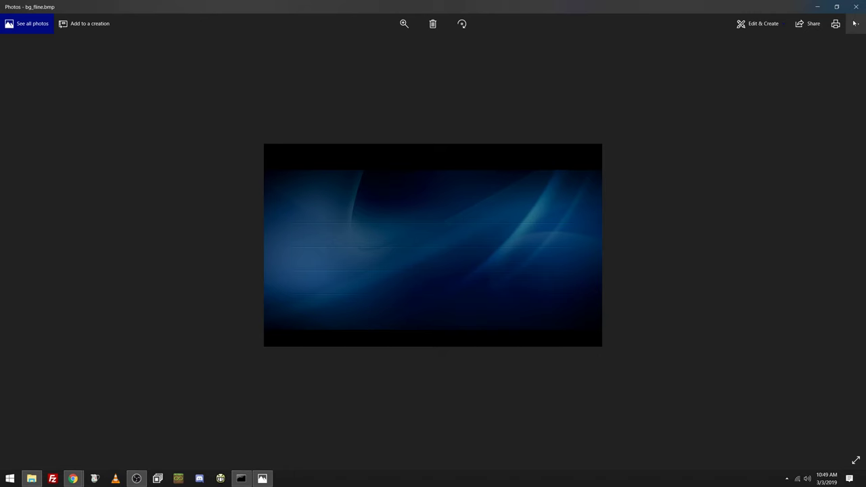
left_click(856, 7)
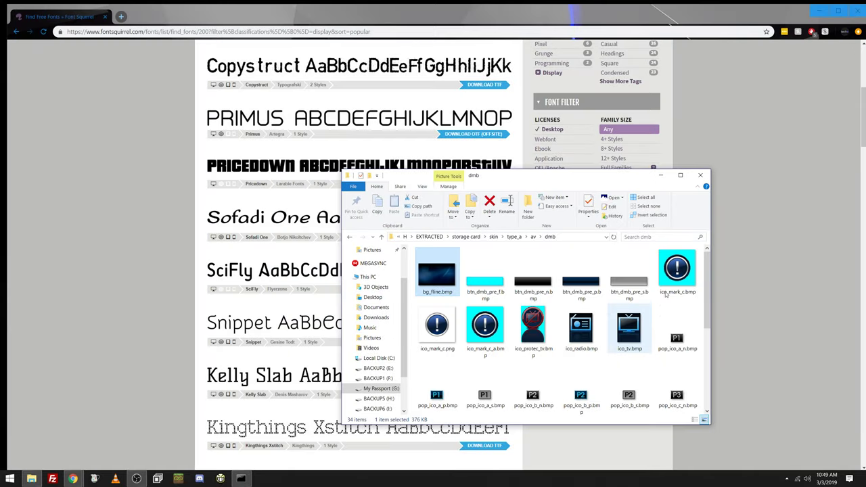
- Compare ico_mark_c.bmp with ico_mark_c.png and look through the remaining images in the dmb folder
left_click(679, 271)
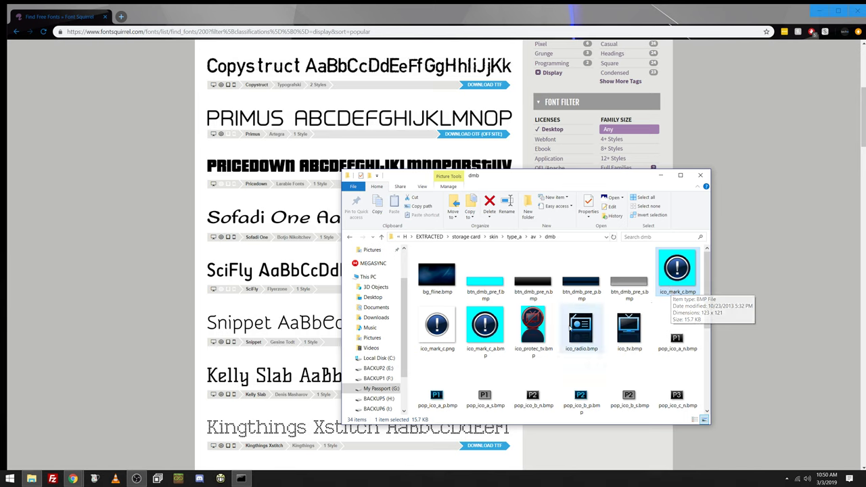
left_click(428, 328)
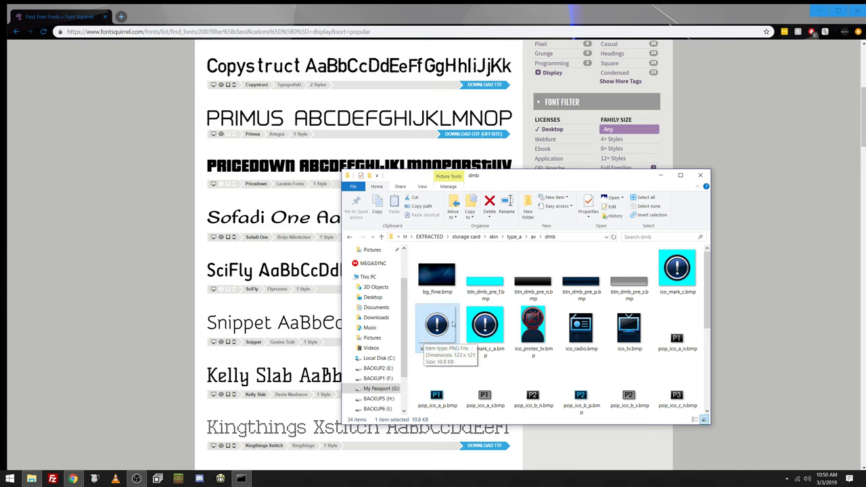
left_click(675, 277)
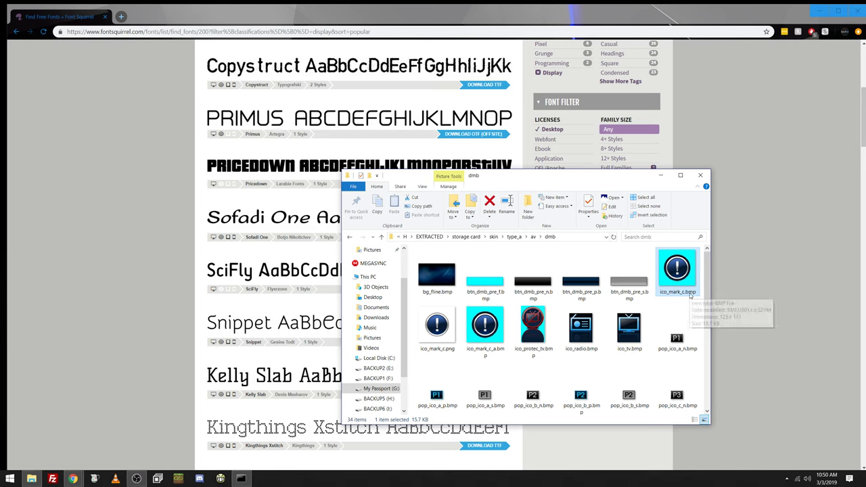
scroll(690, 296, "down", 3)
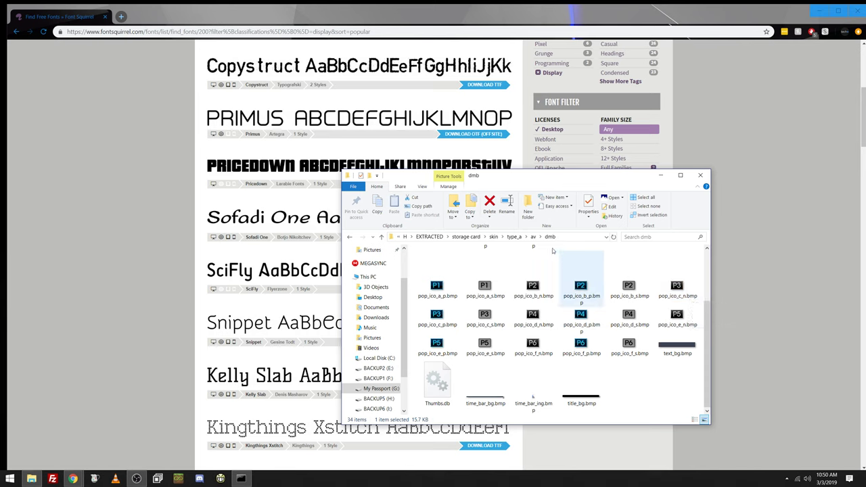
- Return to the av folder and look through the images in its dvd folder
left_click(533, 237)
left_click(533, 236)
left_click(533, 237)
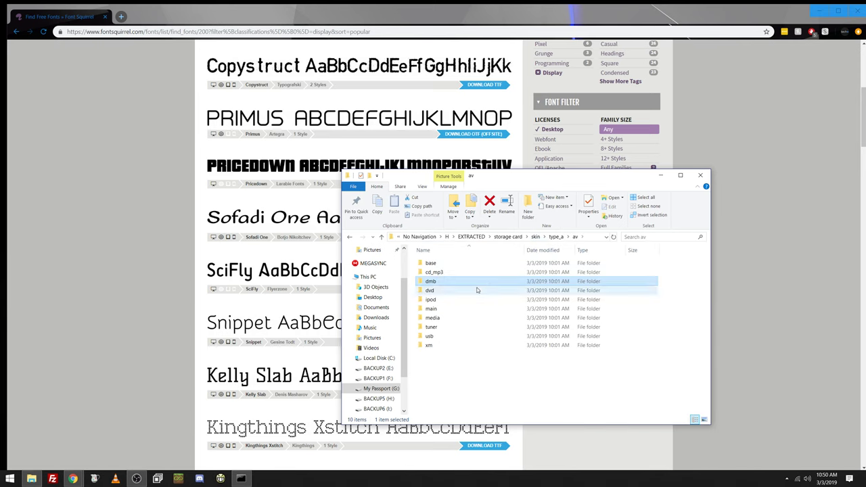
left_click(477, 290)
scroll(474, 319, "down", 4)
scroll(475, 319, "up", 4)
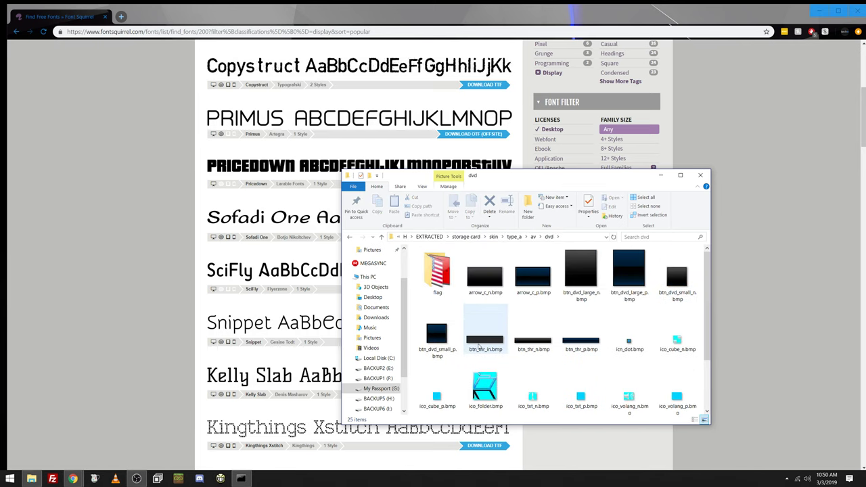
- Go back to the av folder and open the icon subfolder inside ipod
left_click(533, 236)
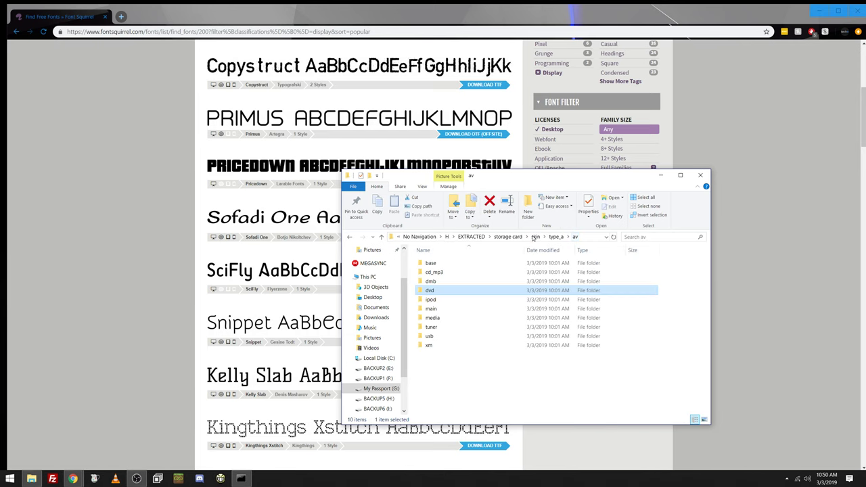
double_click(487, 301)
double_click(485, 263)
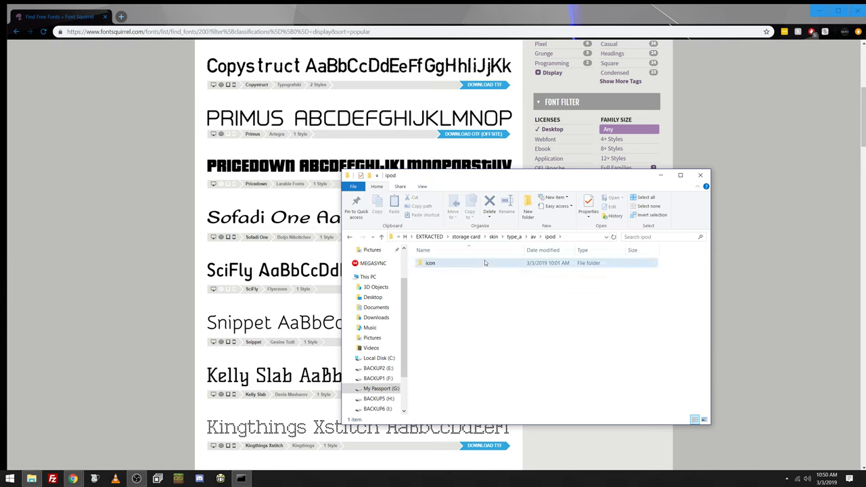
- Open the setup\menu folder under type_a, browse its menu icons, and select tit_beats_logo.bmp
left_click(515, 237)
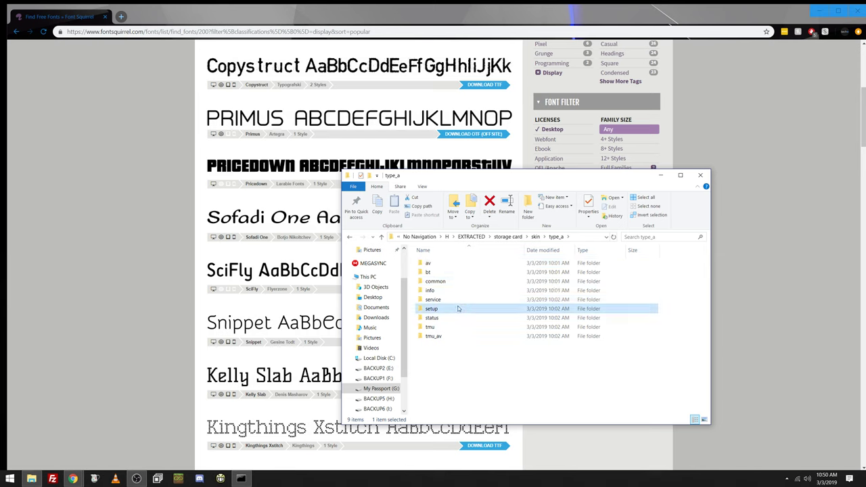
double_click(459, 309)
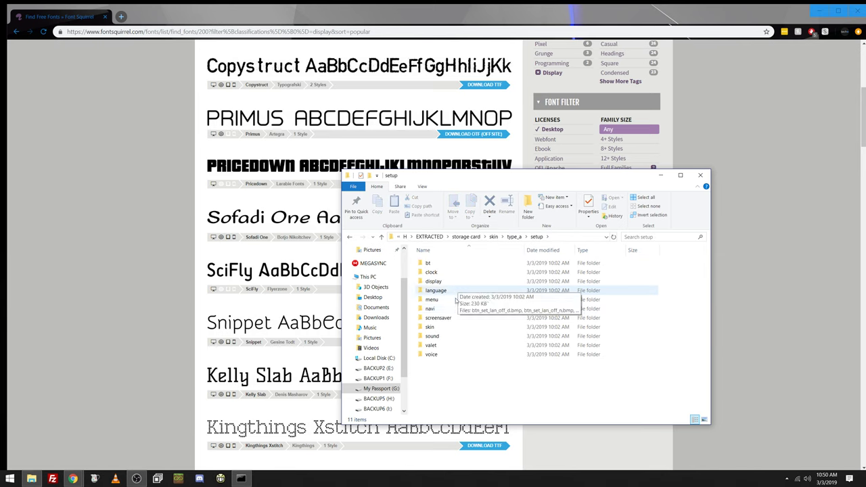
left_click(454, 302)
double_click(454, 301)
scroll(554, 298, "down", 8)
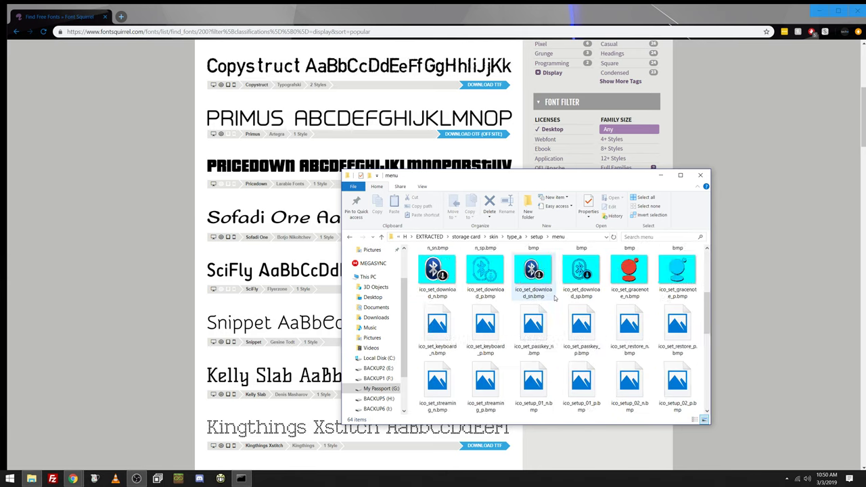
scroll(576, 325, "up", 3)
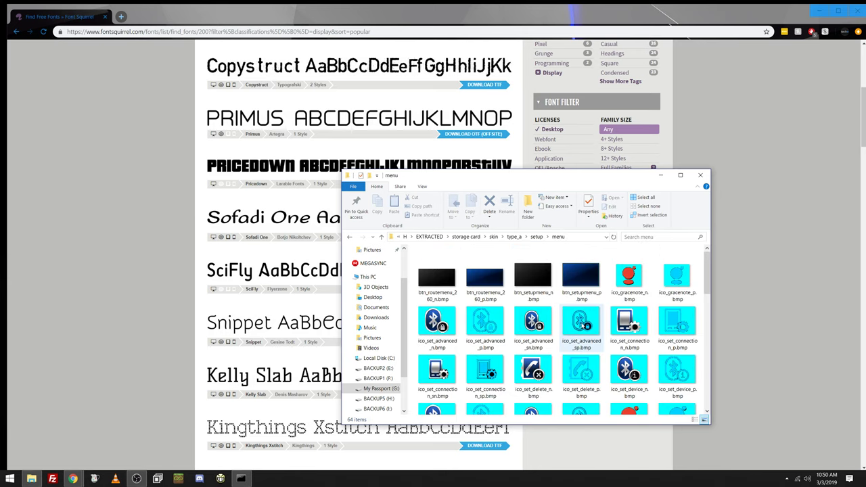
scroll(599, 354, "down", 3)
left_click(600, 387)
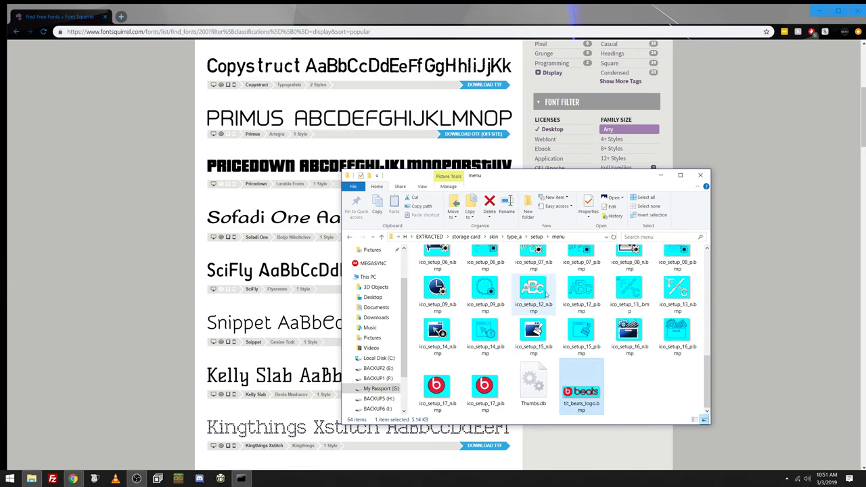
- Return to the setup folder and look through the images in its screensaver folder
left_click(537, 237)
double_click(479, 318)
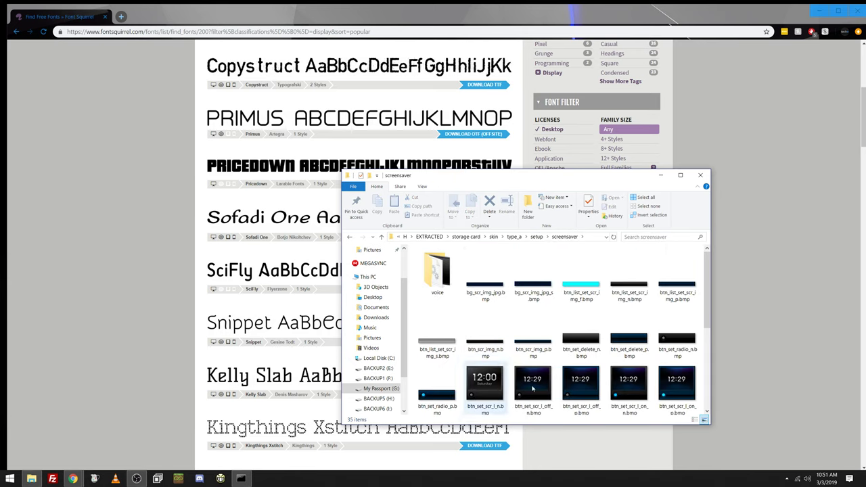
scroll(654, 384, "down", 3)
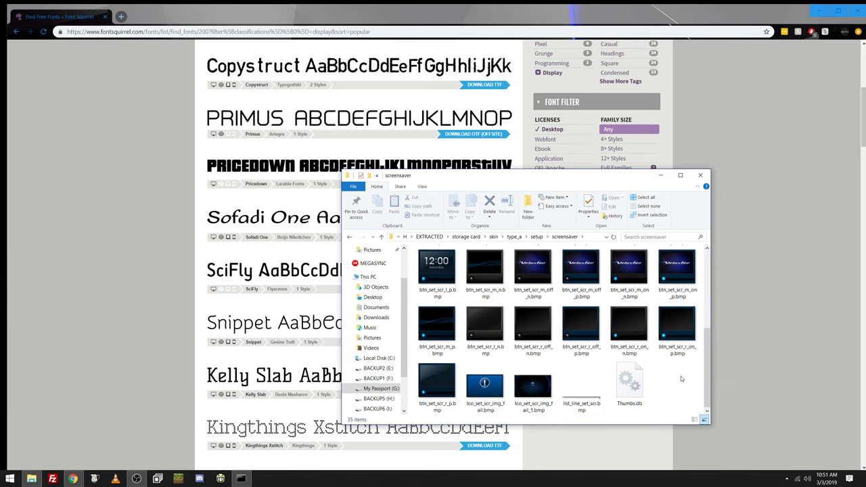
scroll(682, 379, "up", 3)
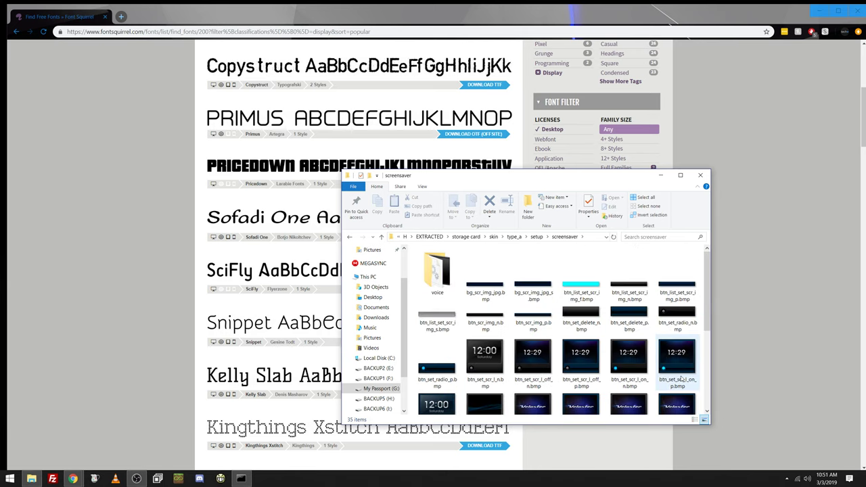
- Look inside the screensaver folder's voice subfolder and the setup folder's skin subfolder
double_click(435, 274)
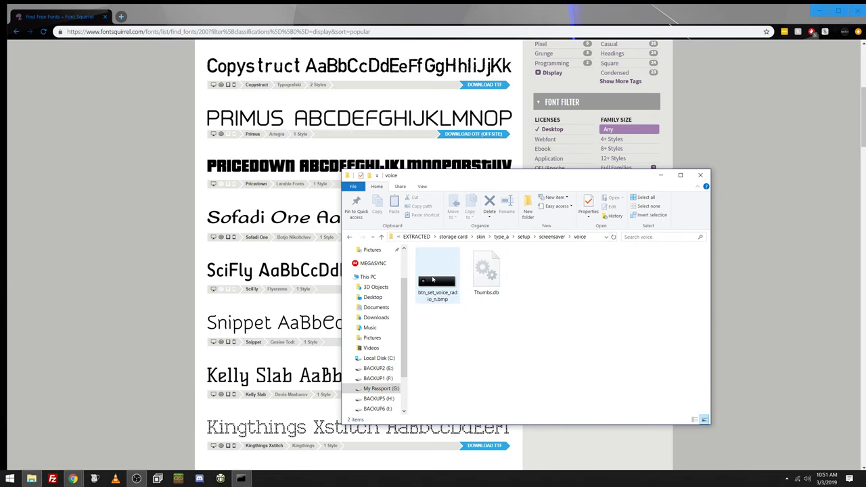
left_click(523, 237)
double_click(465, 327)
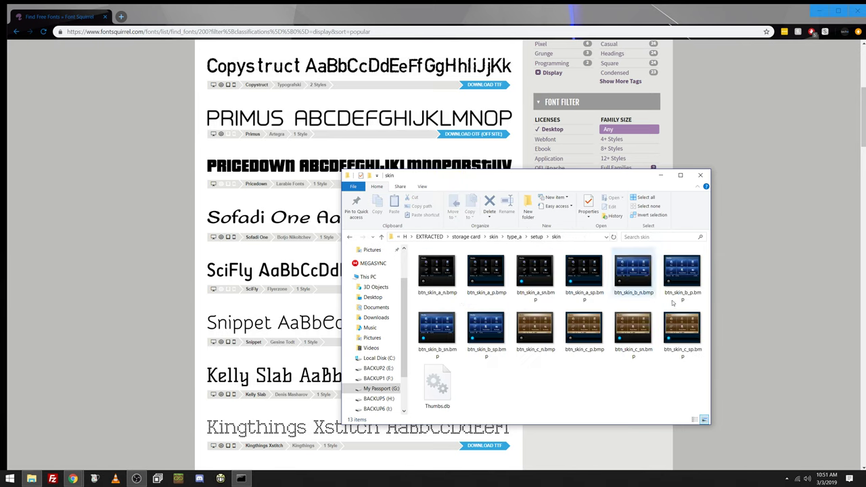
- Return to the main skin folder, duplicate the type_c folder there, and rename the copy type_d
mouse_move(452, 322)
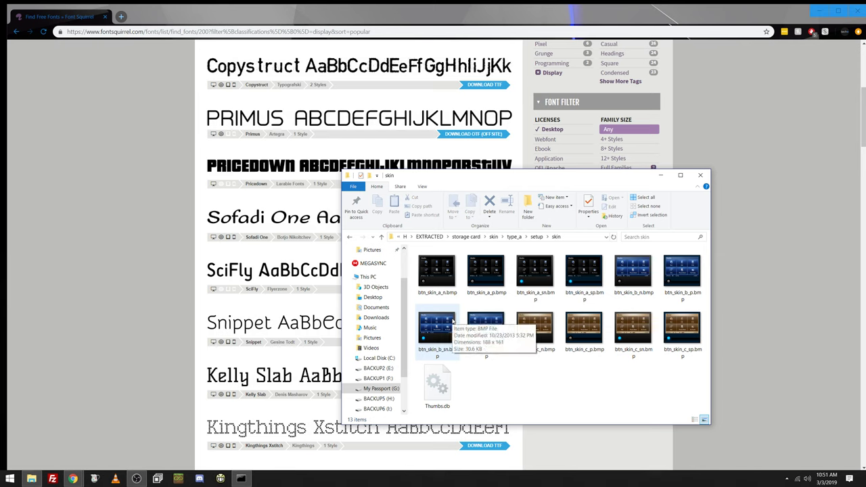
left_click(492, 236)
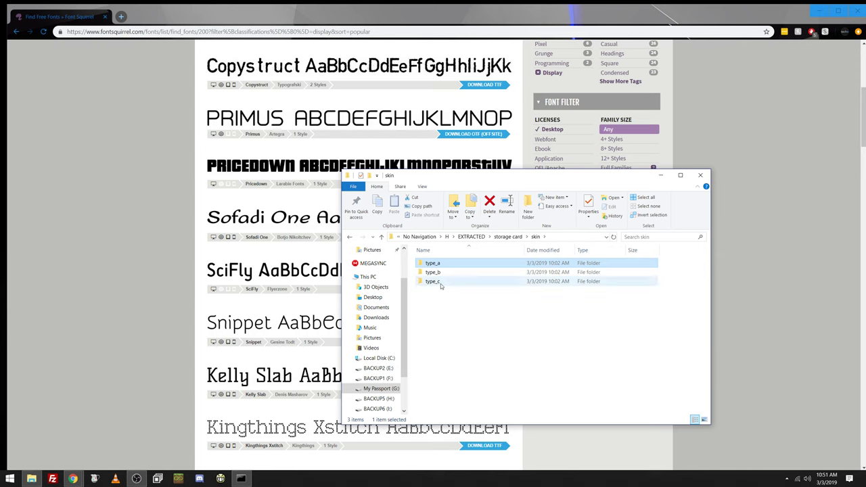
left_click(433, 281)
key("ctrl+v")
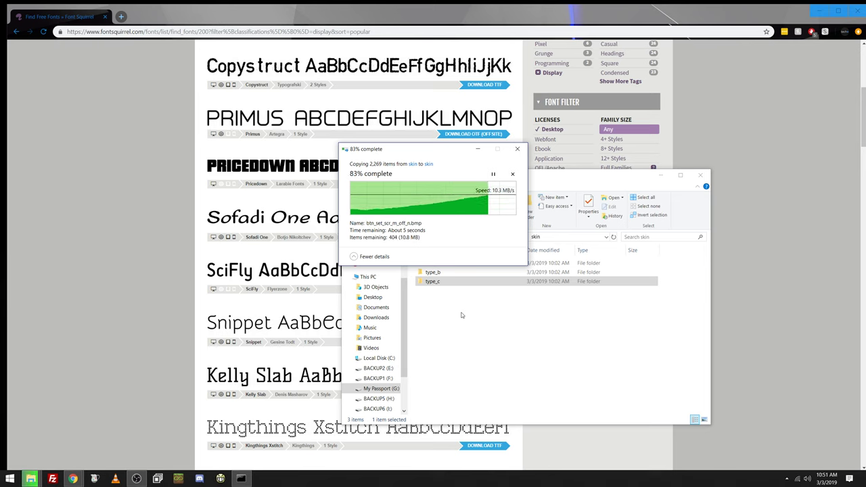
left_click(444, 289)
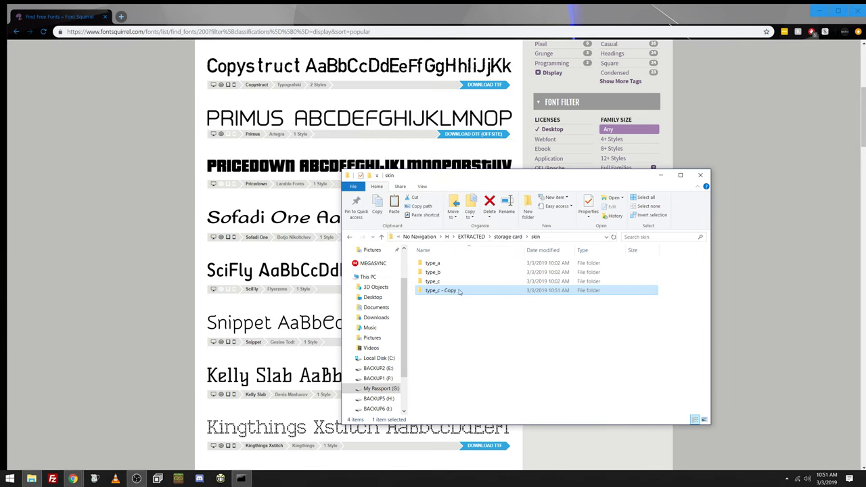
left_click_drag(457, 291, 443, 291)
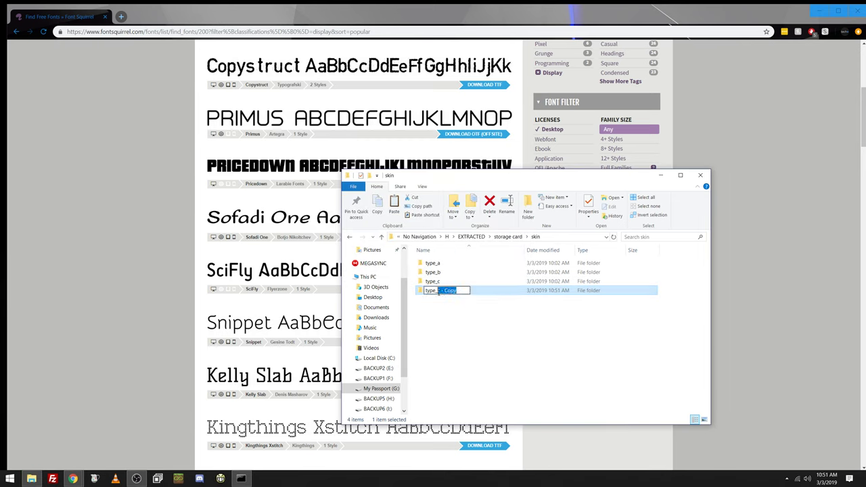
type("d")
left_click(461, 330)
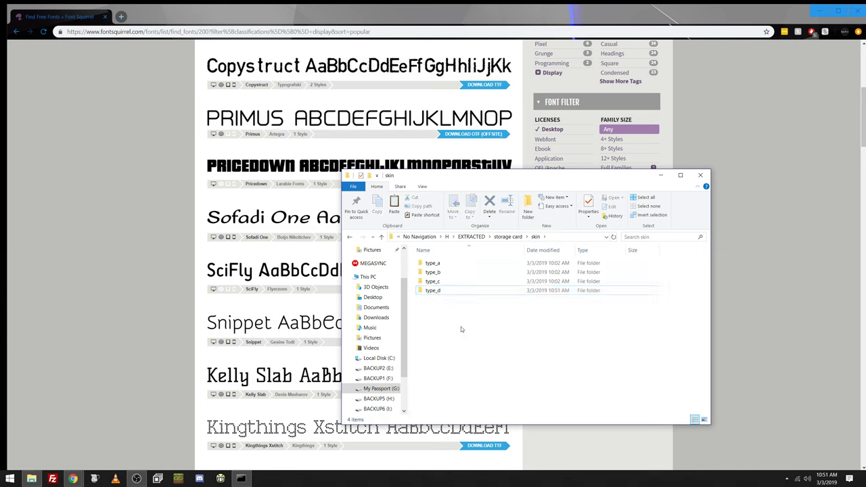
- Delete the type_d folder from the skin folder
left_click(437, 292)
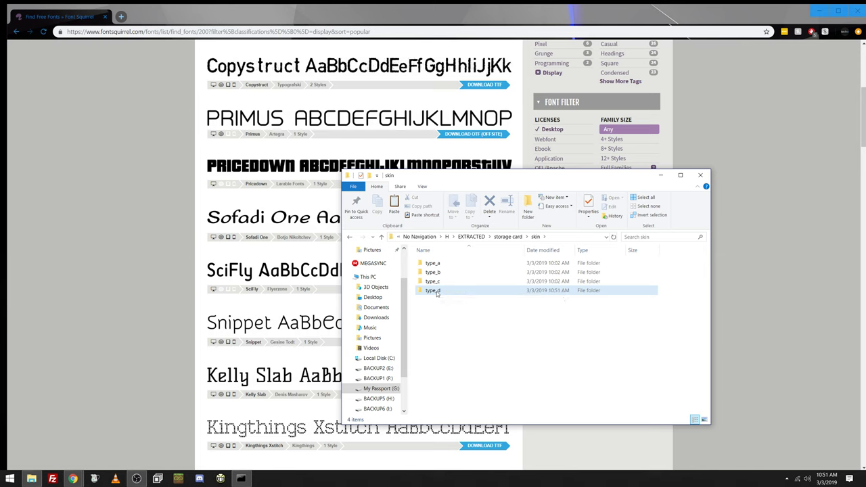
left_click(450, 292)
key("Delete")
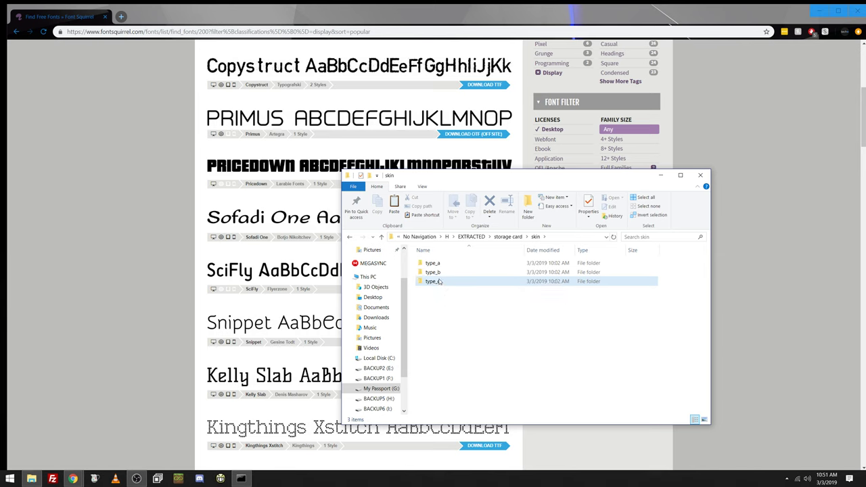
- Open the status folder under type_a and look through the images in its base and vol subfolders
double_click(433, 263)
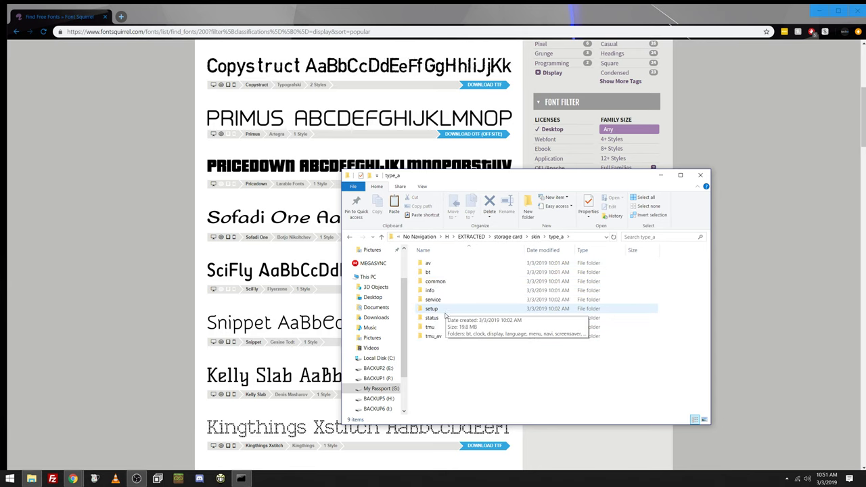
double_click(446, 318)
double_click(455, 264)
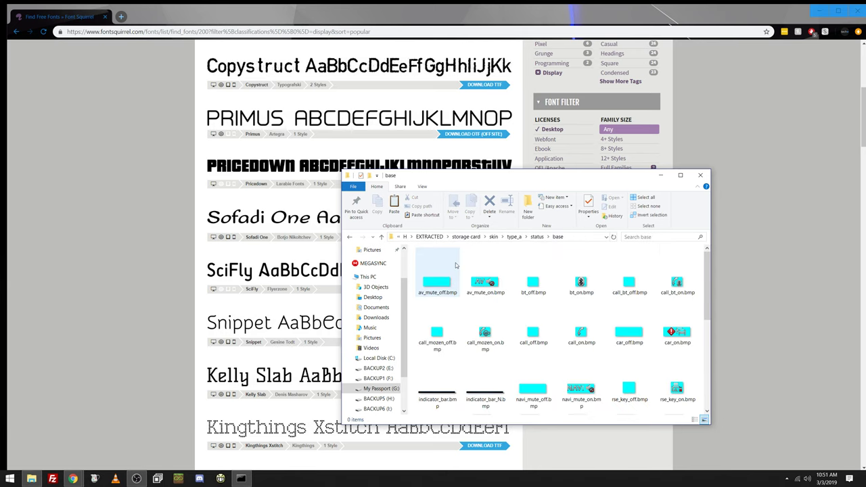
key("BackSpace")
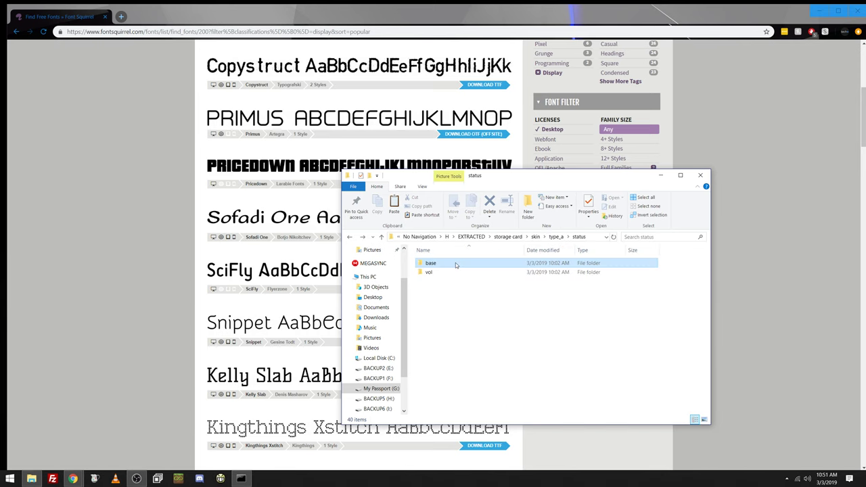
double_click(457, 273)
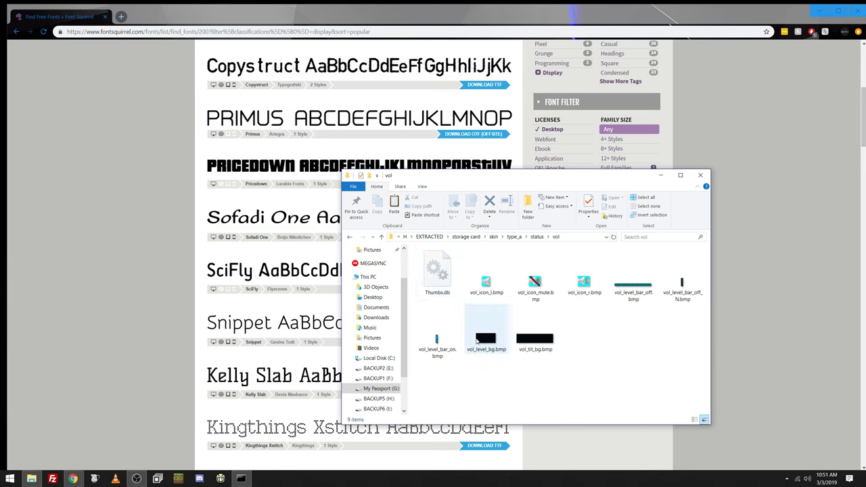
key("BackSpace")
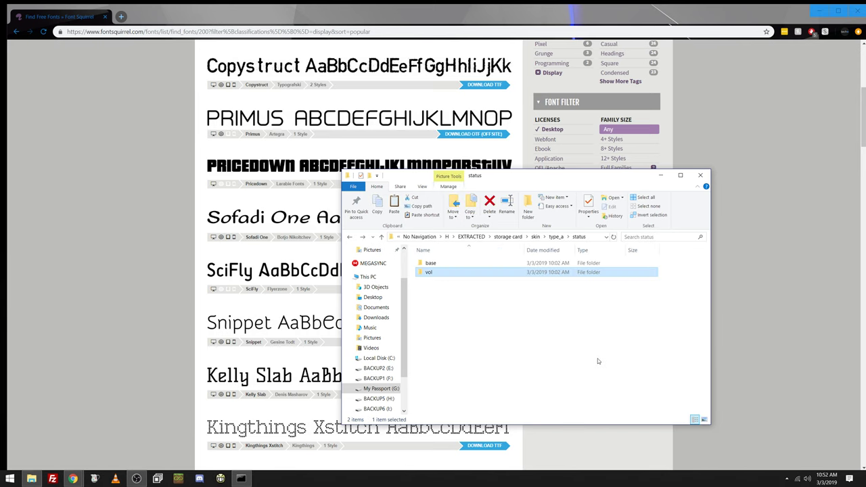
- Go back to type_a and look through the images in the tmu folder's base subfolder
key("BackSpace")
double_click(464, 324)
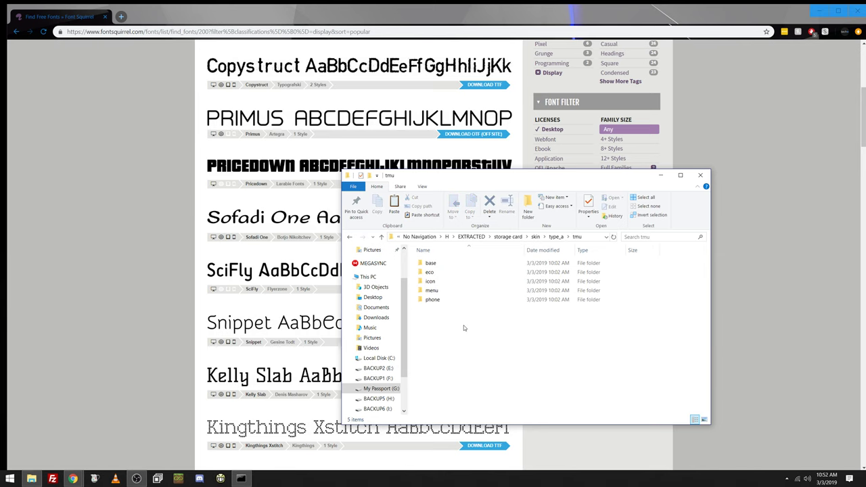
double_click(458, 263)
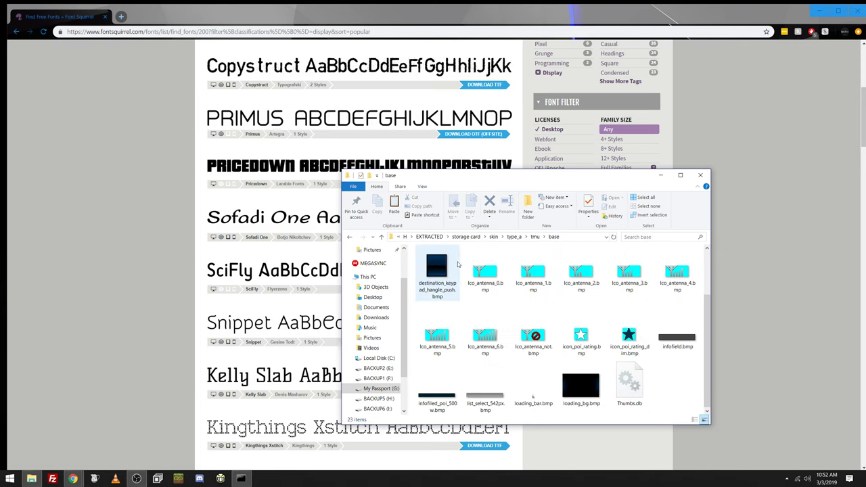
key("BackSpace")
- Return to the storage card folder, open its sound folder, and select phonering.pcm followed by MUTE.pcm
left_click(493, 237)
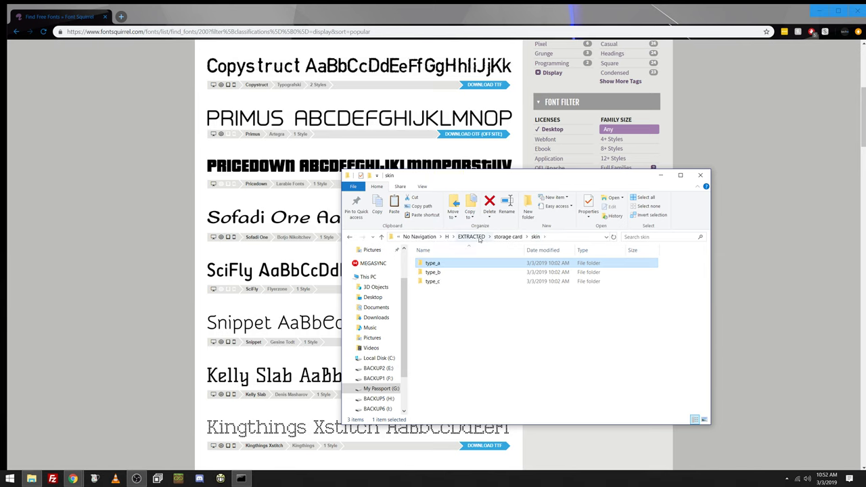
left_click(505, 238)
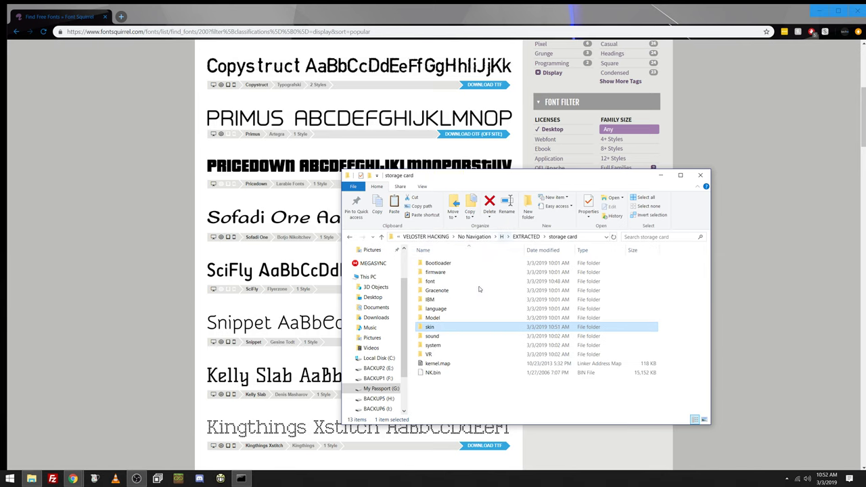
double_click(463, 336)
left_click(448, 272)
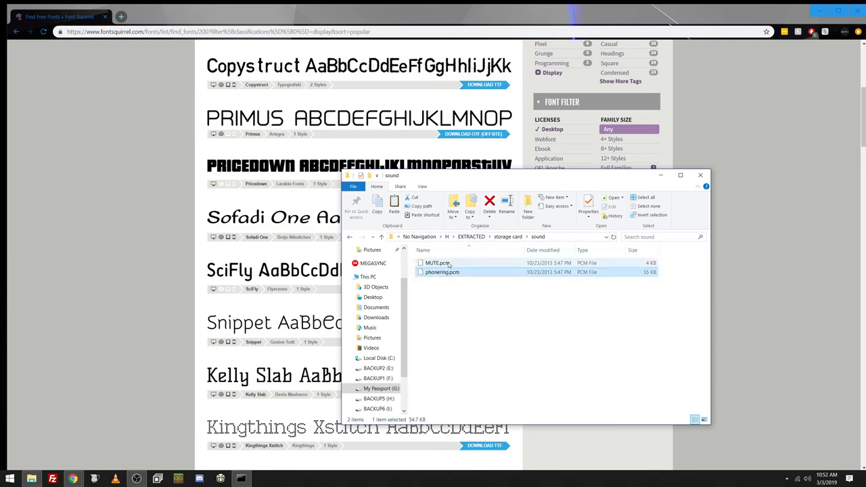
left_click(448, 263)
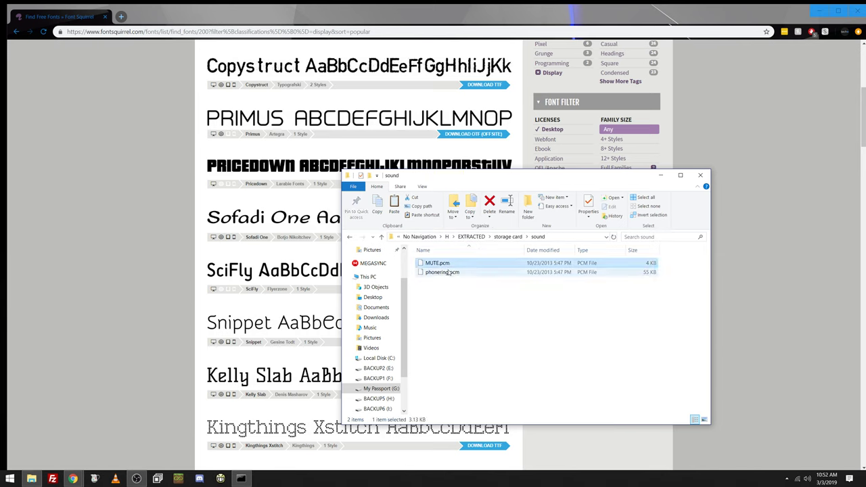
- Open 360converter's audio to raw PCM conversion page in a new Chrome tab and look over its options
left_click(53, 180)
key("ctrl+t")
type("3")
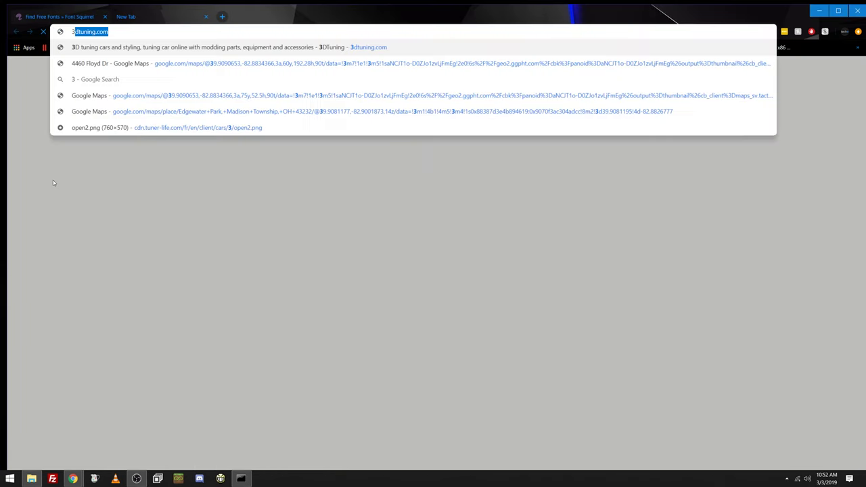
type("60converter")
key("Down")
key("Down")
key("Down")
key("Up")
key("Return")
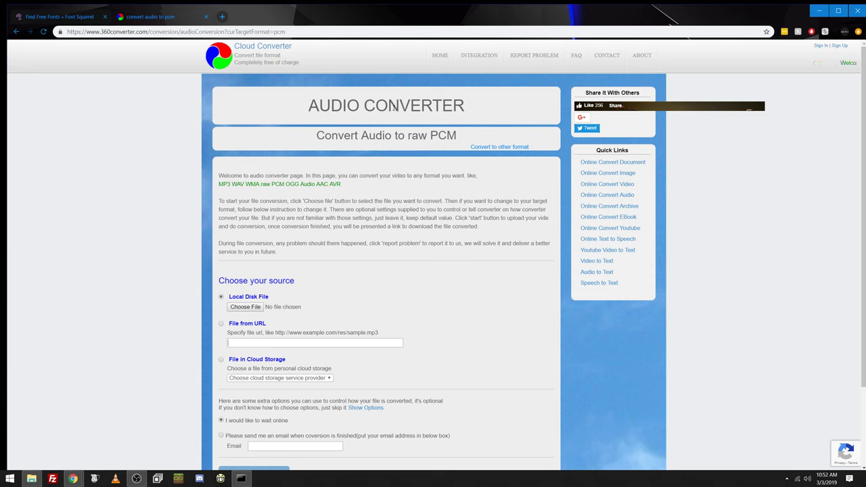
scroll(150, 370, "down", 1)
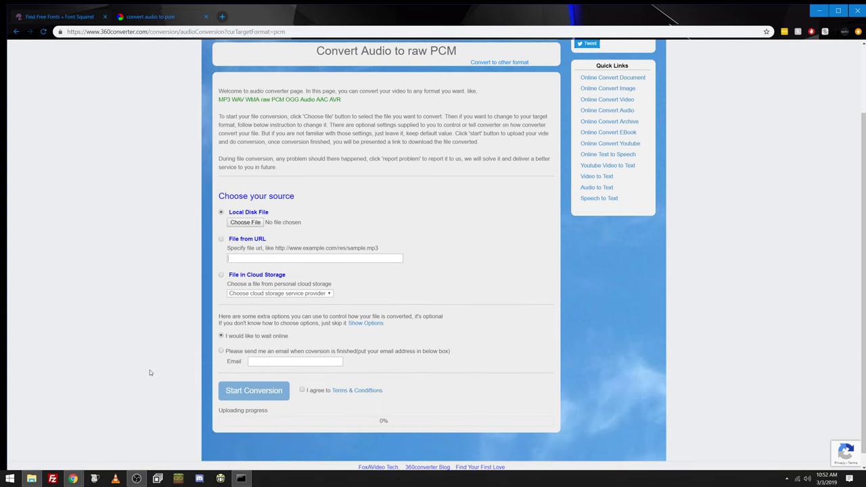
scroll(150, 370, "up", 1)
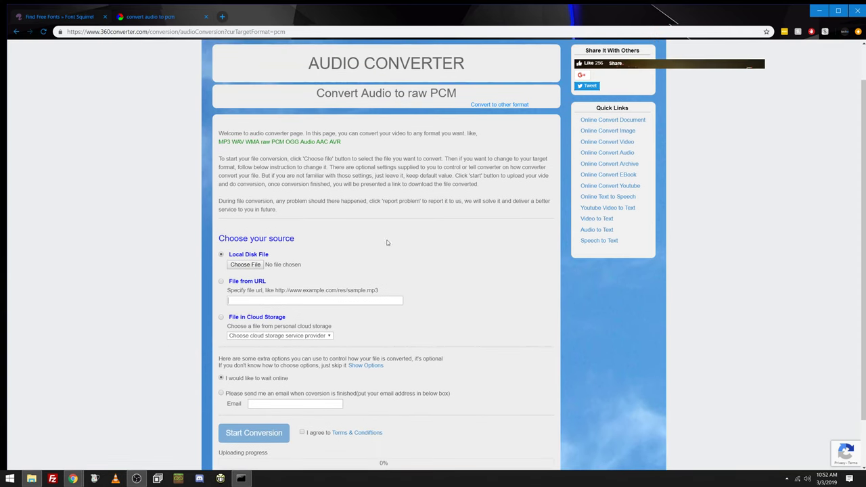
- Switch back to File Explorer and open phonering.pcm from the sound folder with VLC media player
key("alt+Tab")
left_click(448, 273)
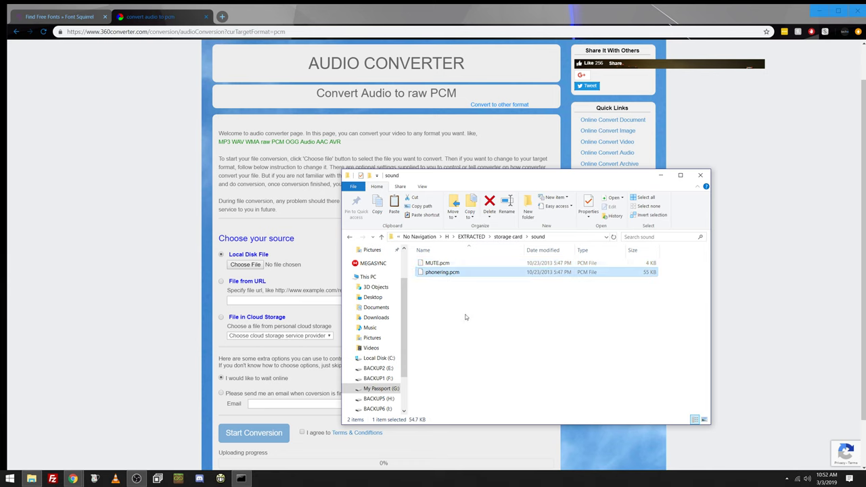
right_click(446, 274)
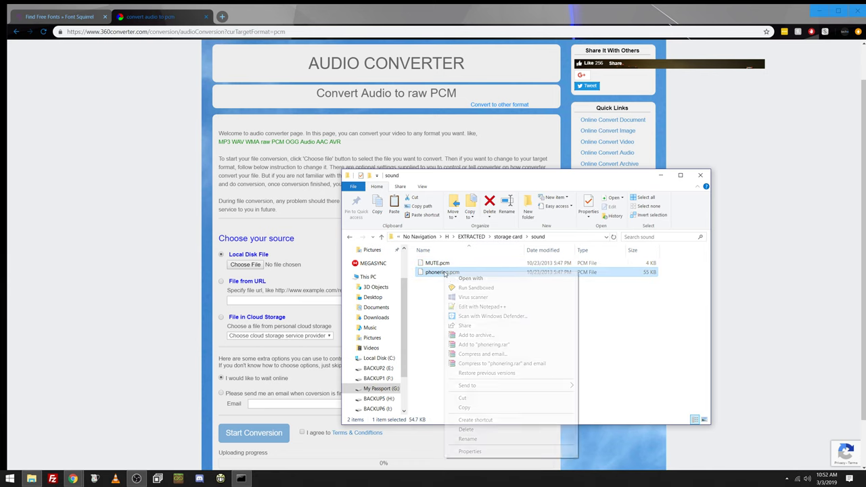
left_click(466, 278)
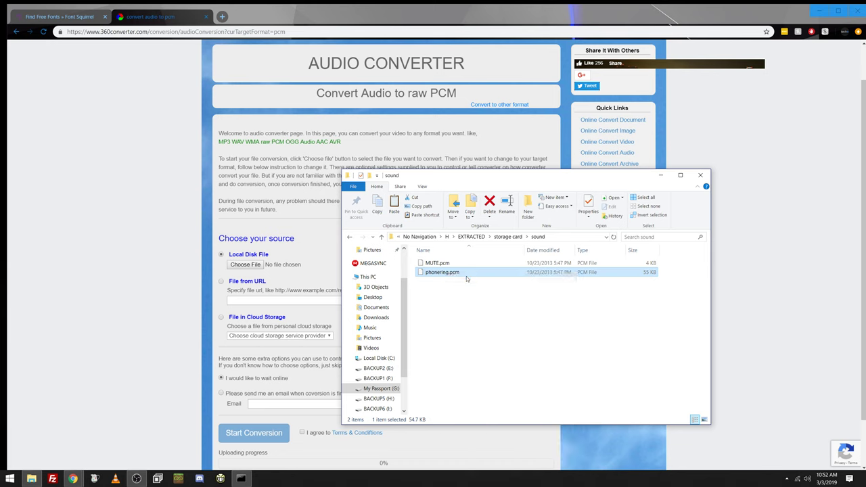
left_click(415, 201)
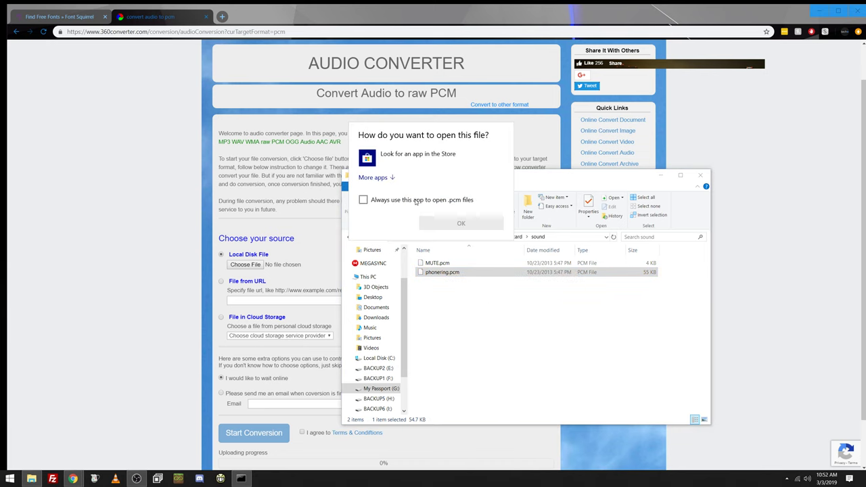
left_click(393, 155)
left_click(381, 178)
scroll(426, 290, "down", 5)
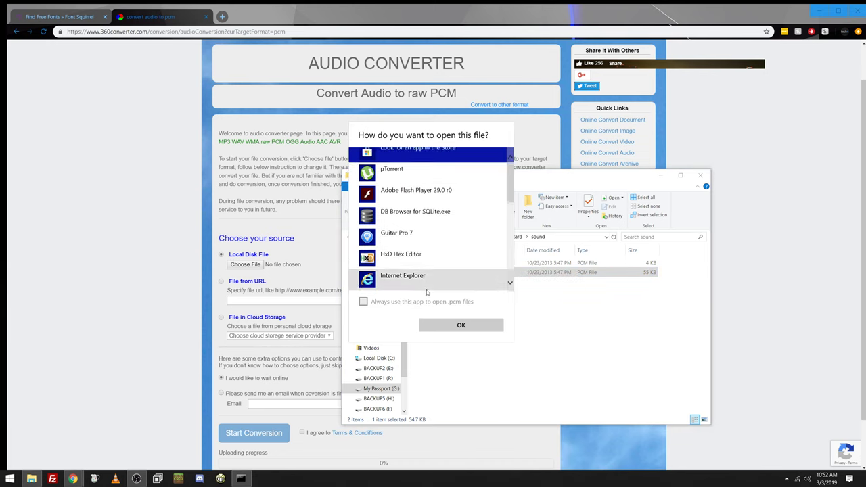
left_click(430, 171)
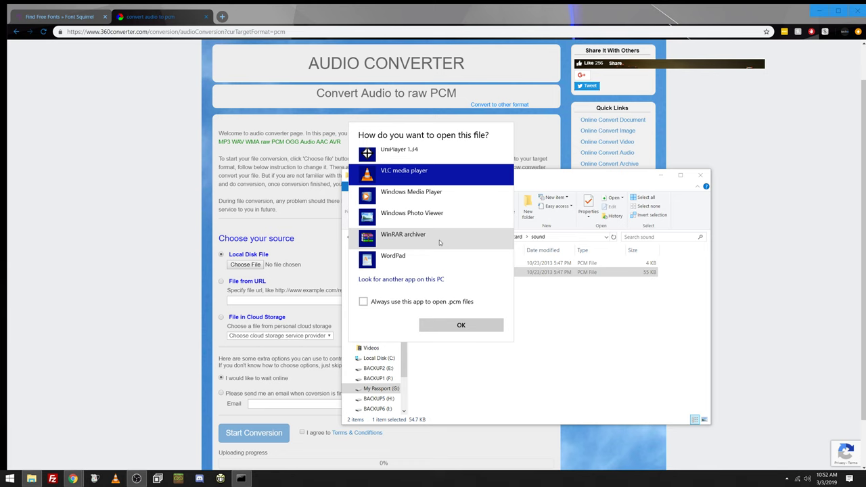
left_click(438, 325)
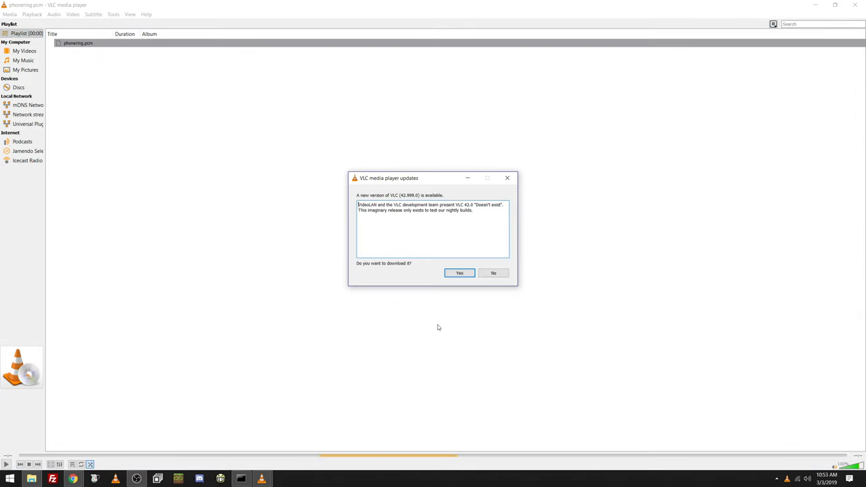
- Decline the VLC update, restore the player window to a smaller size, and try to play phonering.pcm
left_click(501, 276)
double_click(457, 3)
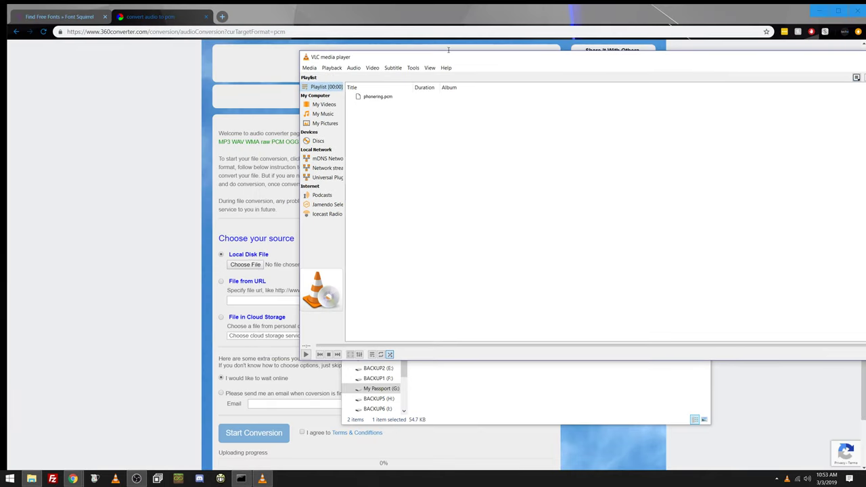
left_click(379, 96)
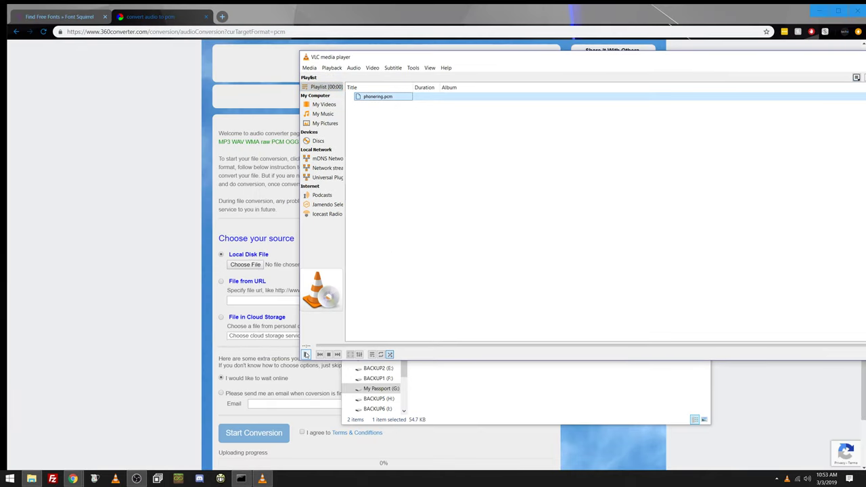
left_click(305, 354)
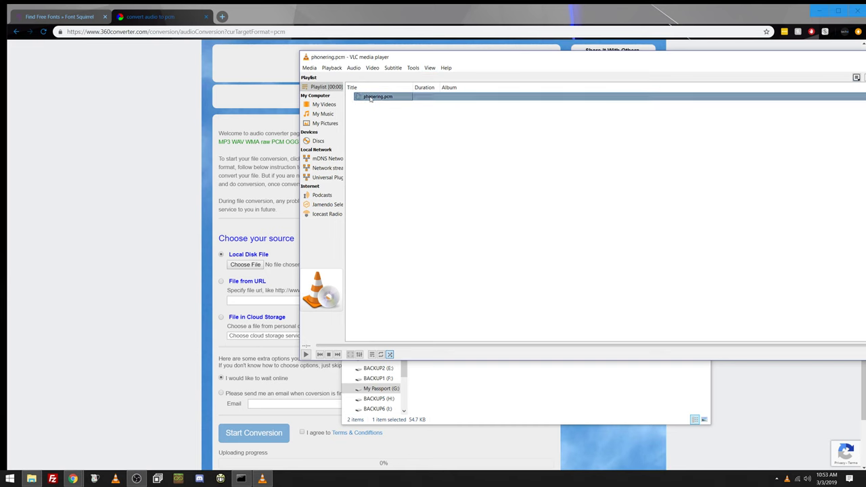
- Move and shrink the VLC window to uncover the files in the sound folder behind it
left_click_drag(748, 62, 577, 78)
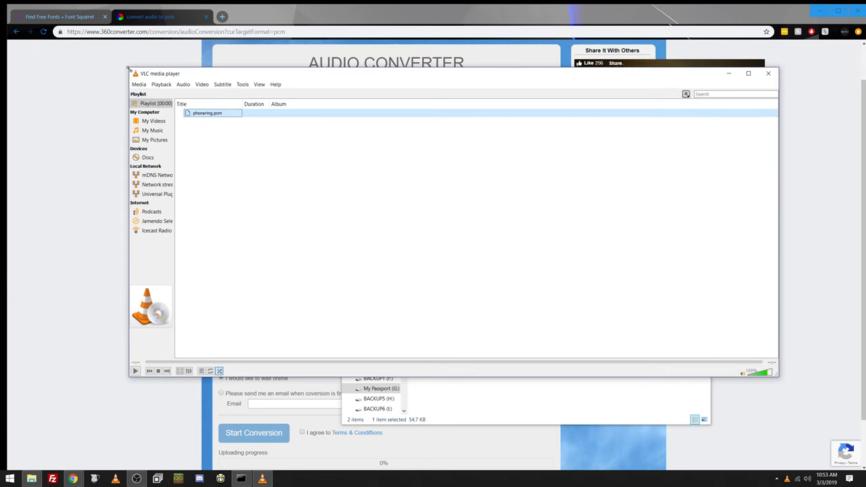
left_click_drag(127, 68, 486, 180)
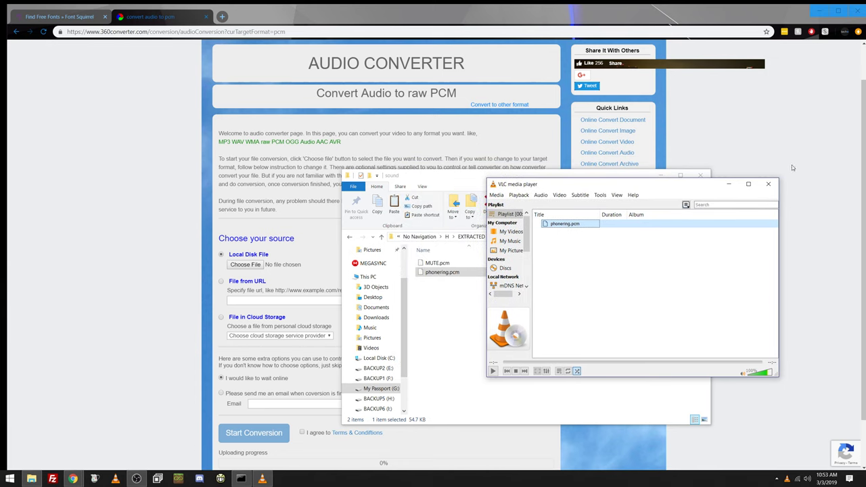
- Close VLC, return to the 360converter page, and review its cloud storage providers and extra conversion options
left_click(769, 183)
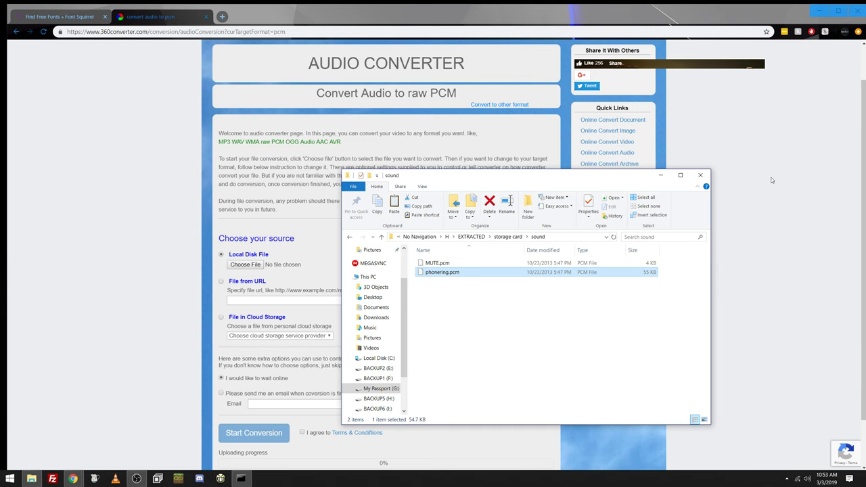
left_click(138, 282)
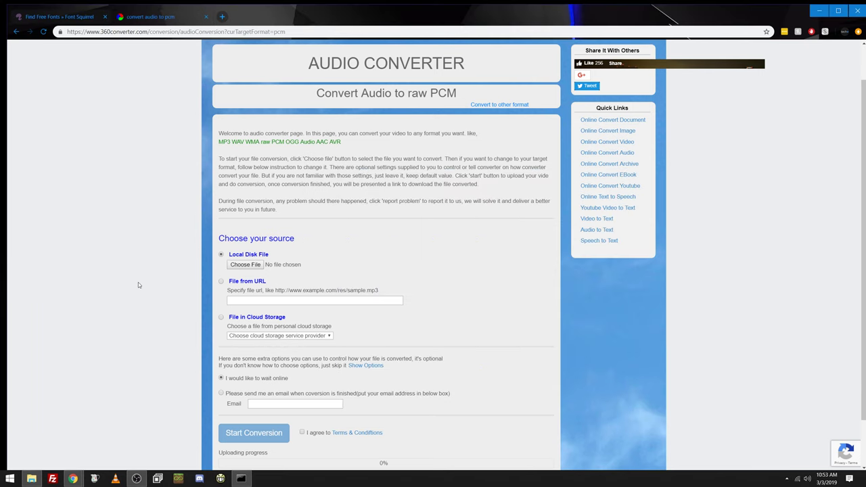
left_click(281, 336)
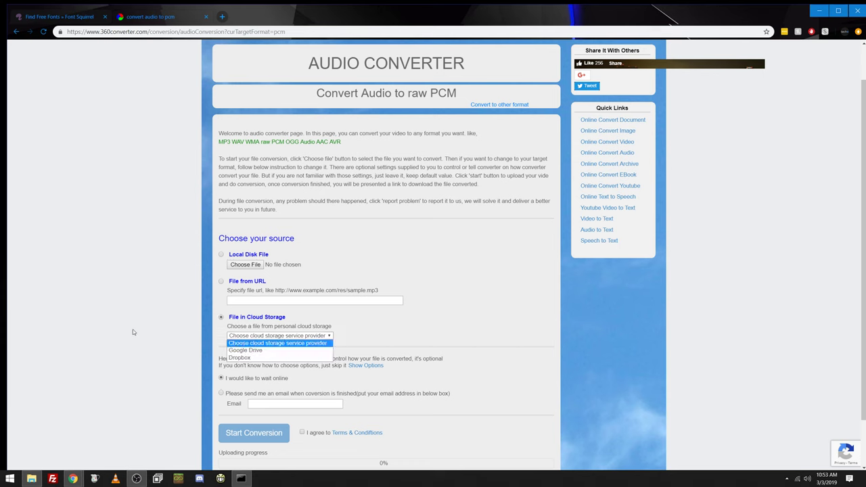
left_click(227, 370)
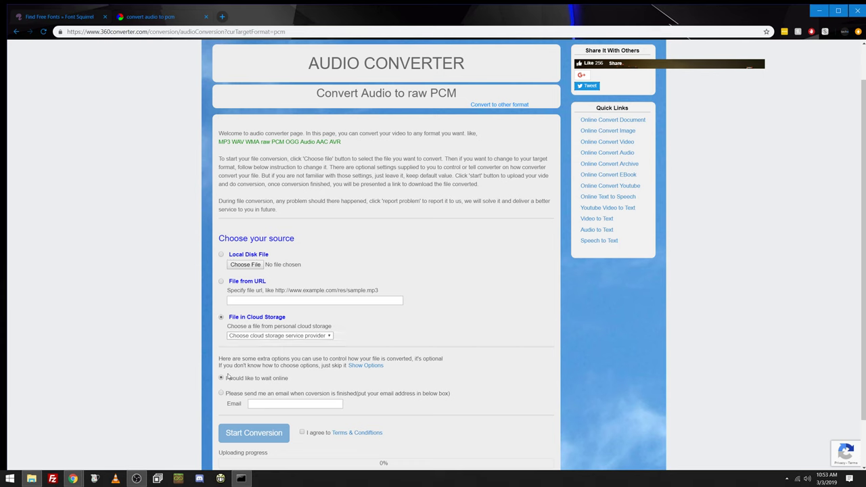
left_click(365, 366)
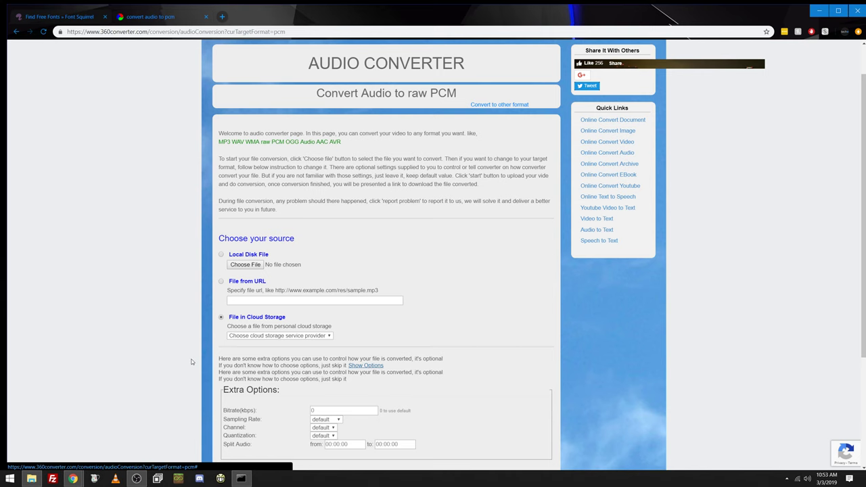
scroll(191, 362, "down", 2)
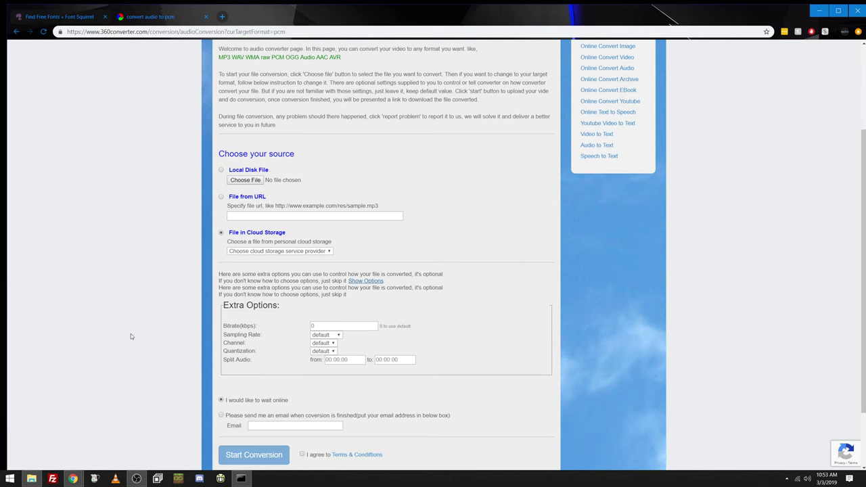
scroll(84, 366, "down", 2)
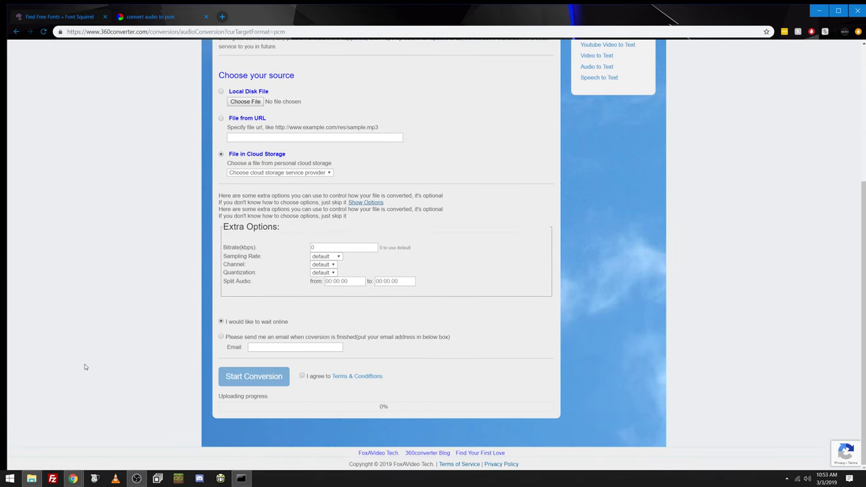
- Switch to File Explorer and open MUTE.pcm in HxD Hex Editor without making it the default for .pcm files
key("alt+Tab")
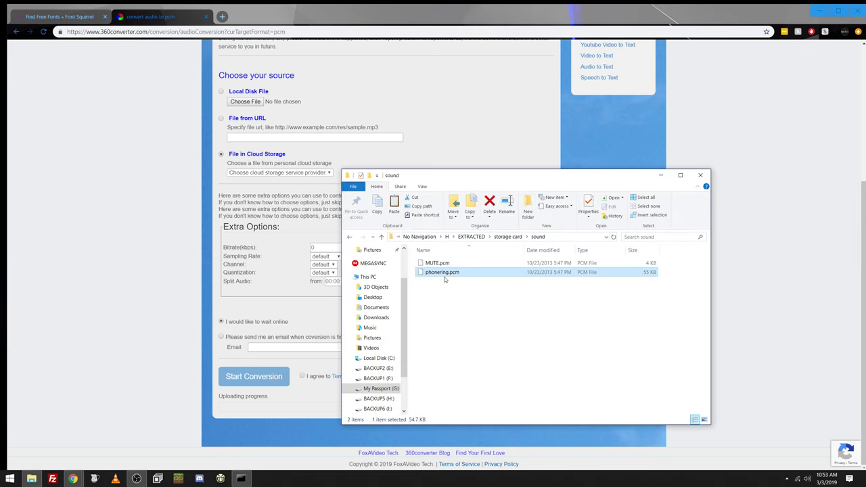
key("Up")
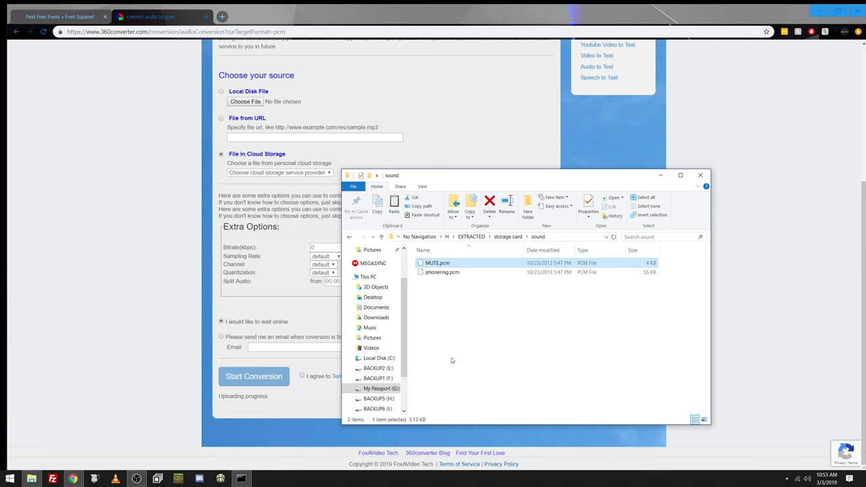
right_click(444, 268)
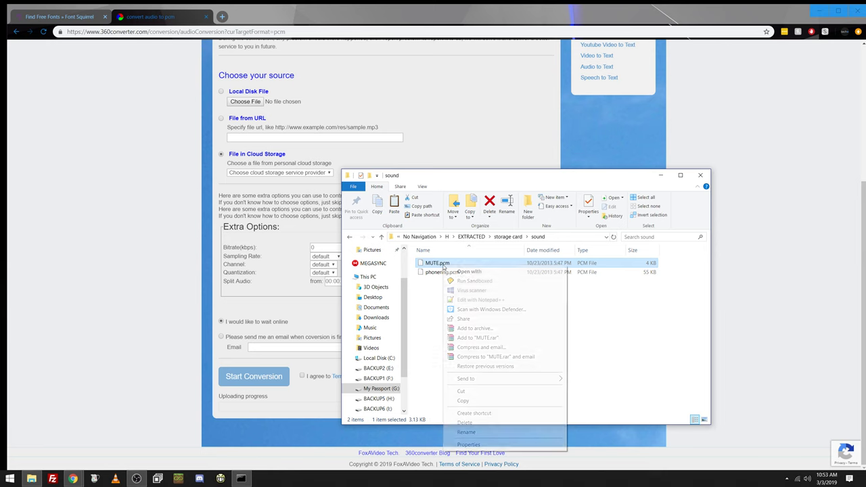
left_click(455, 271)
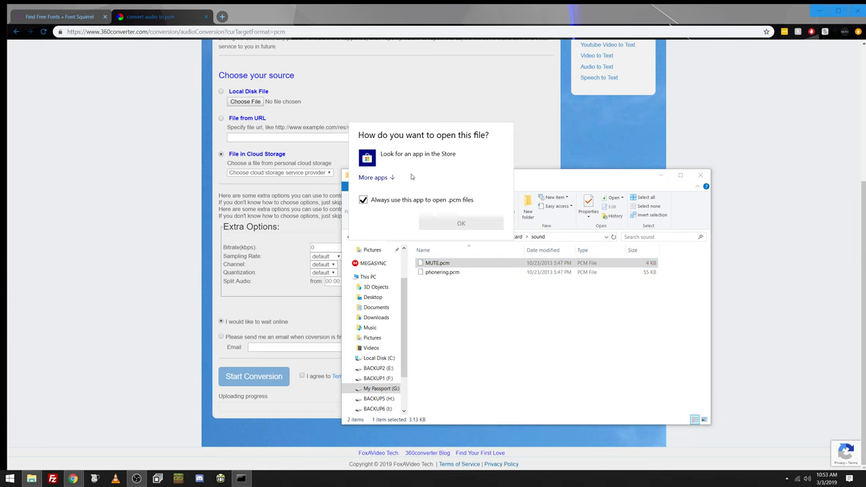
left_click(384, 174)
left_click(363, 302)
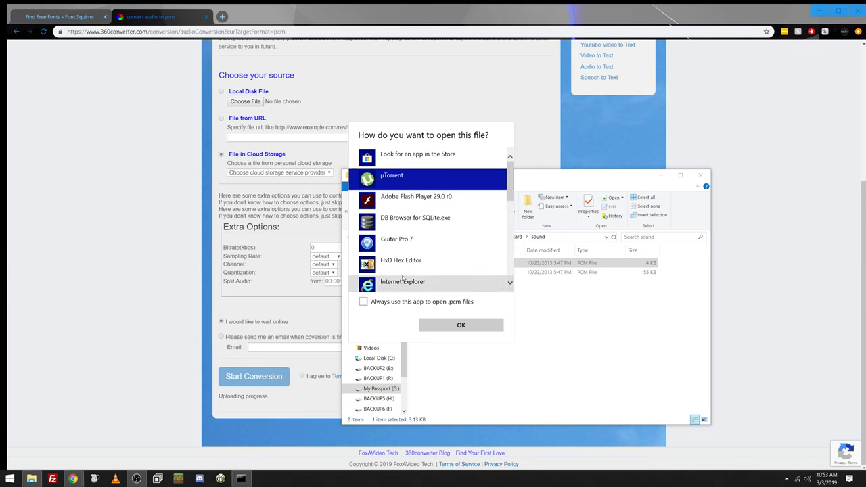
left_click(406, 263)
left_click(460, 328)
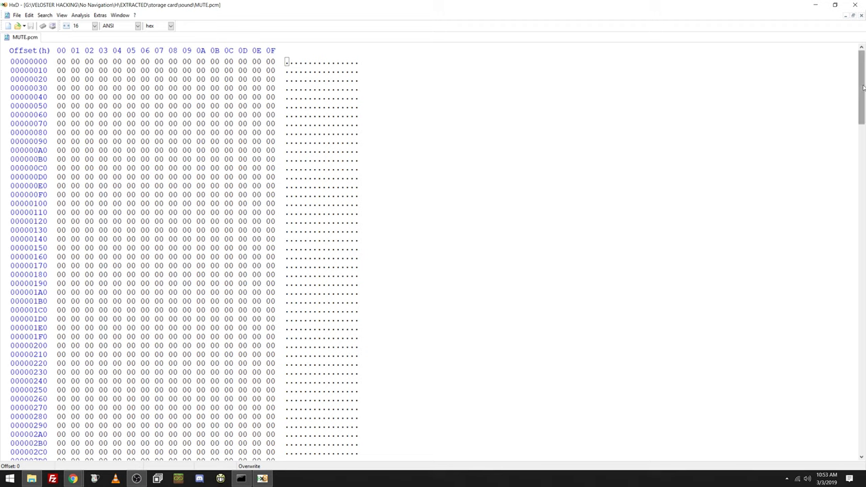
- Look through the hex data of MUTE.pcm down to its end and close HxD
scroll(825, 217, "down", 20)
scroll(825, 217, "down", 20)
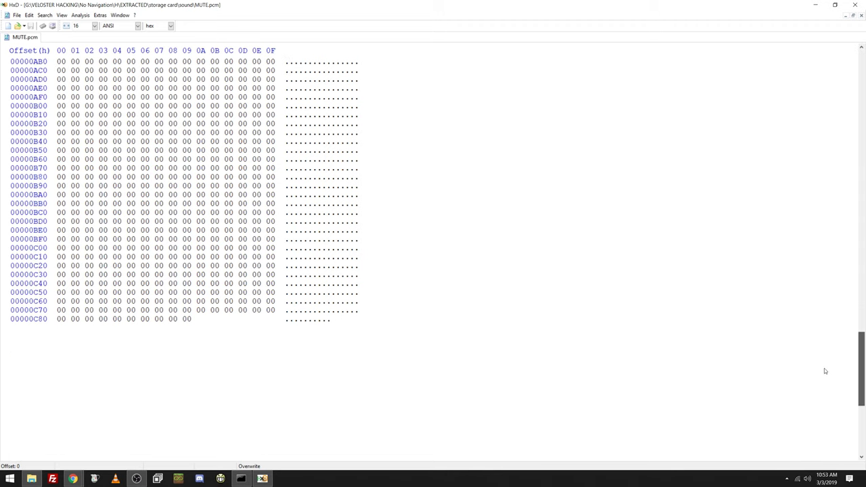
left_click(857, 6)
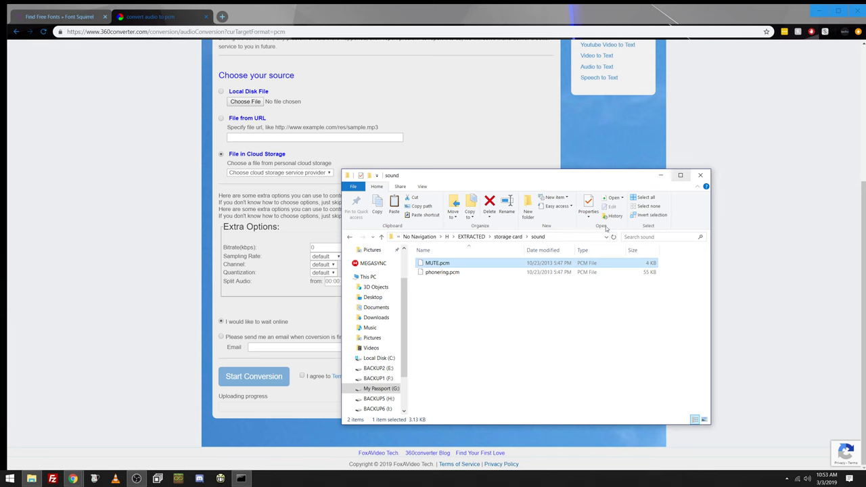
- Open phonering.pcm from the sound folder in HxD Hex Editor without making it the default for .pcm files
right_click(429, 271)
left_click(451, 279)
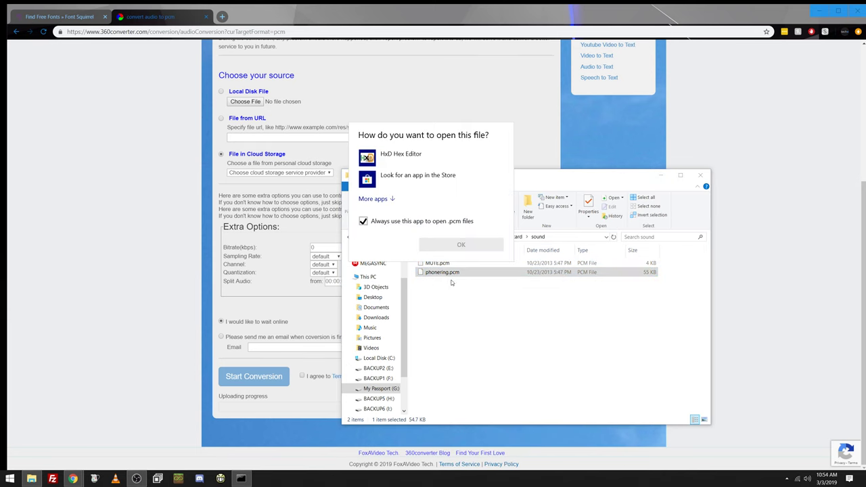
left_click(406, 221)
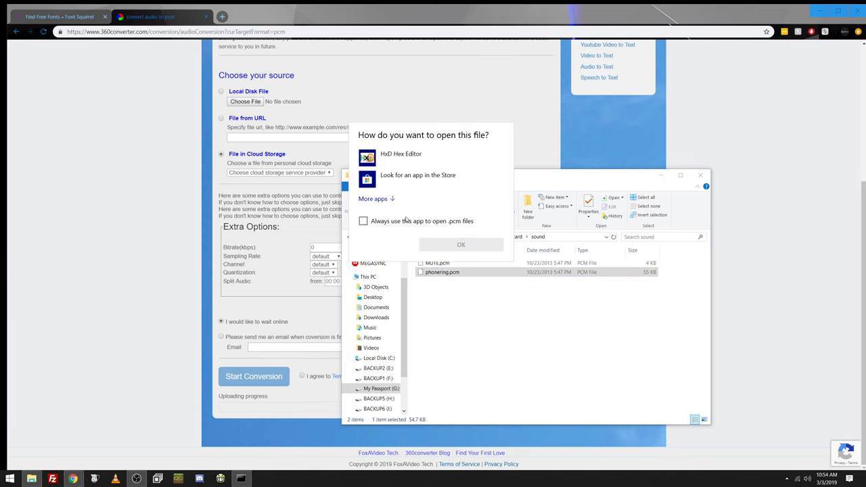
double_click(395, 153)
- Look through the hex data of phonering.pcm down to its end and close HxD
left_click_drag(861, 57, 859, 208)
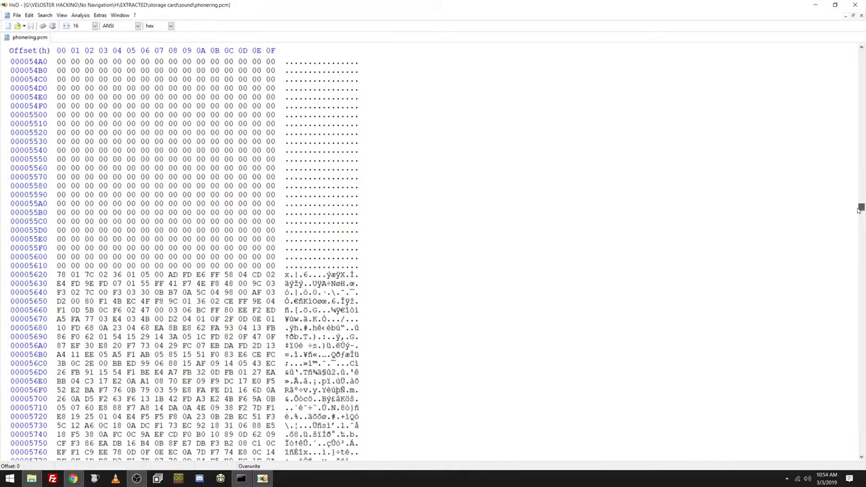
left_click_drag(860, 208, 850, 456)
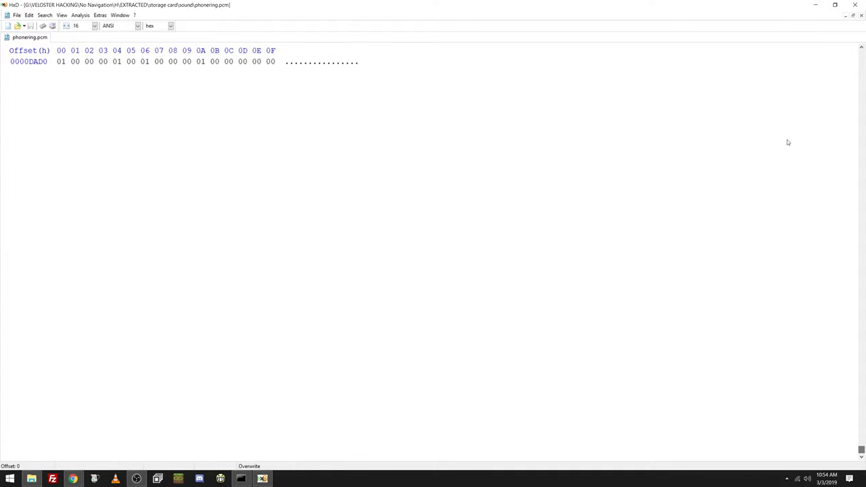
left_click(855, 6)
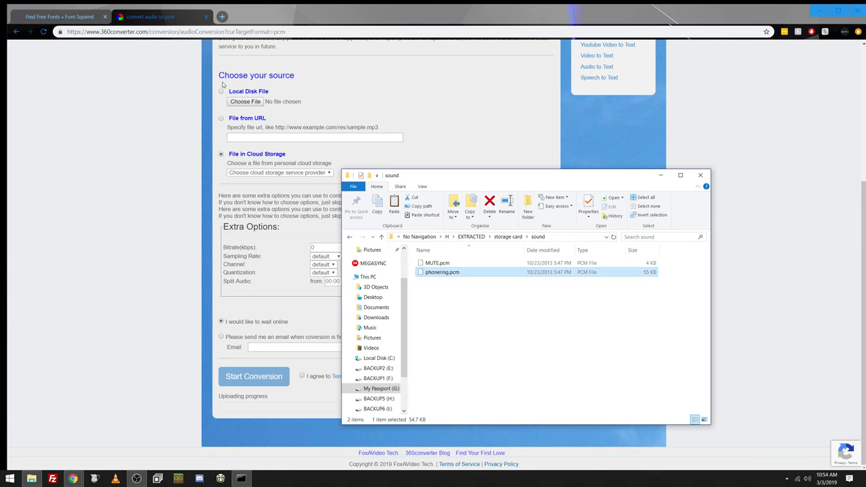
- Go up to the storage card folder and open NK.bin in HxD Hex Editor without making it the default for .bin files
left_click(508, 237)
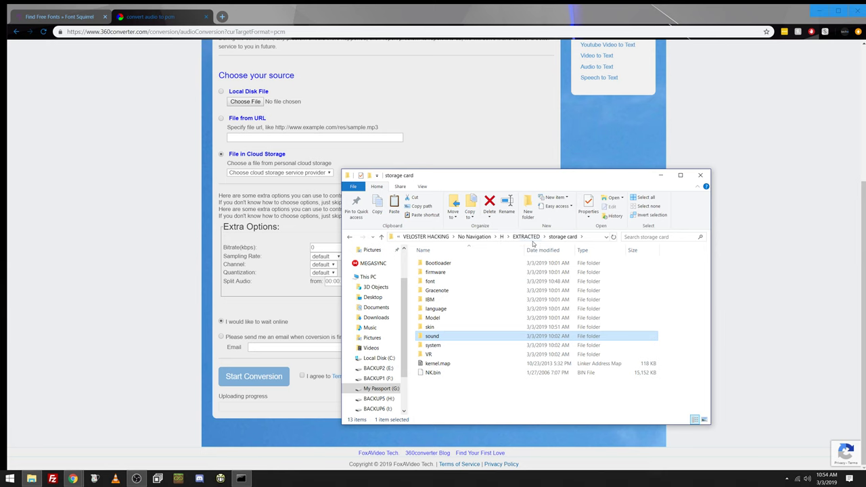
left_click(444, 373)
right_click(437, 376)
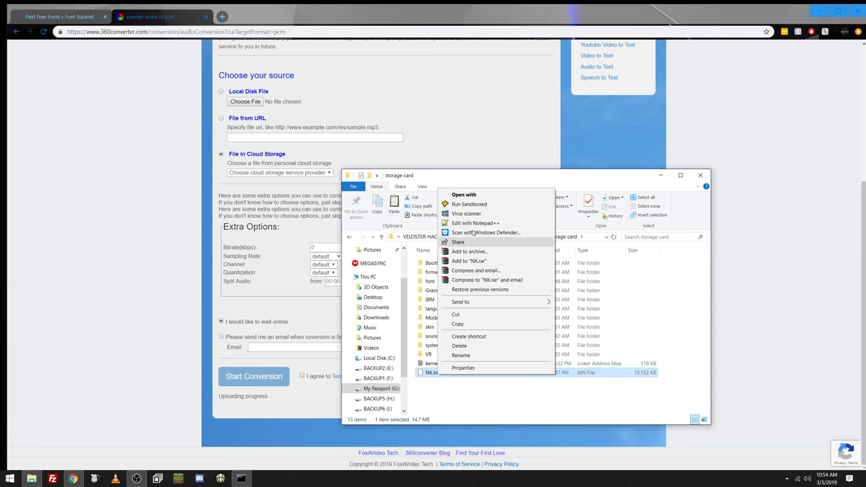
left_click(464, 195)
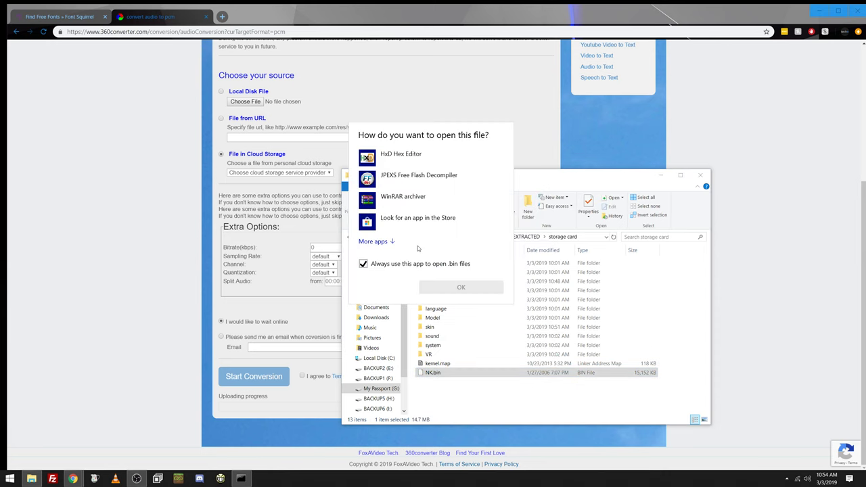
left_click(363, 264)
double_click(420, 157)
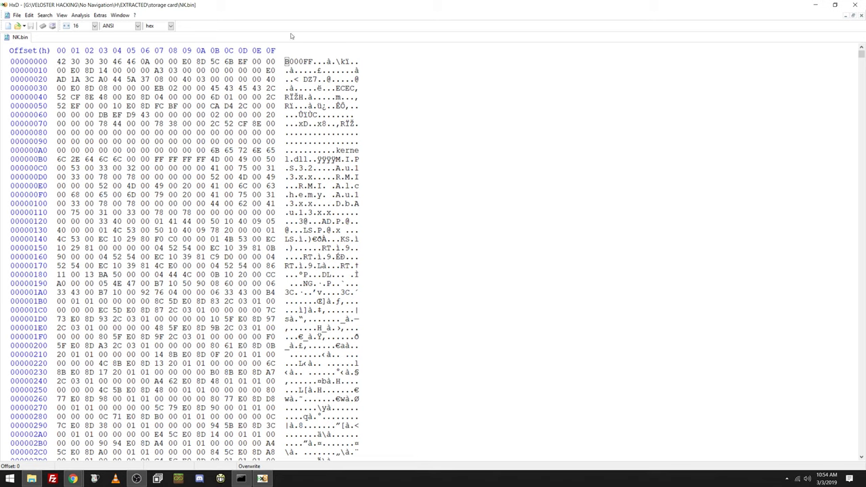
- Examine the readable text strings in the first part of NK.bin's hex dump
scroll(433, 283, "down", 20)
scroll(434, 283, "up", 20)
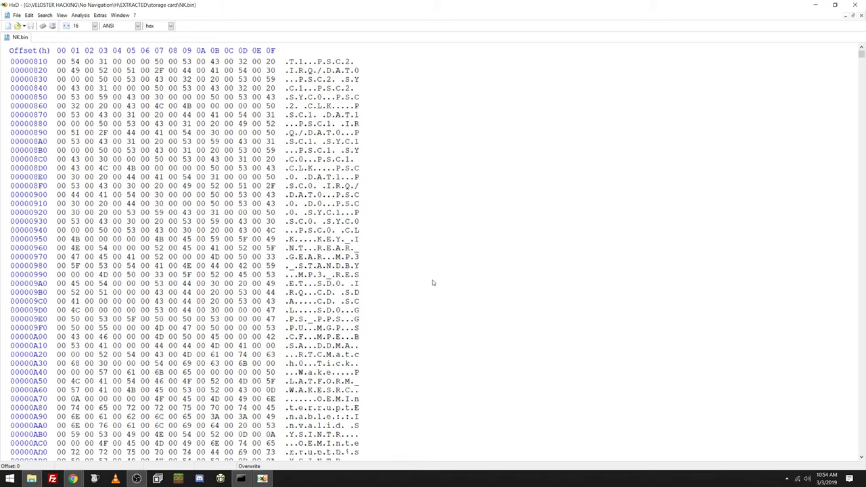
scroll(430, 285, "up", 11)
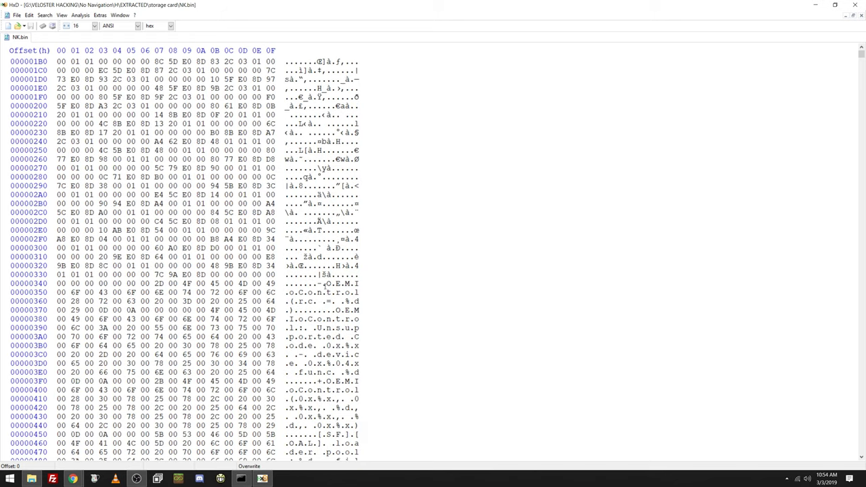
scroll(325, 288, "down", 4)
scroll(324, 287, "down", 15)
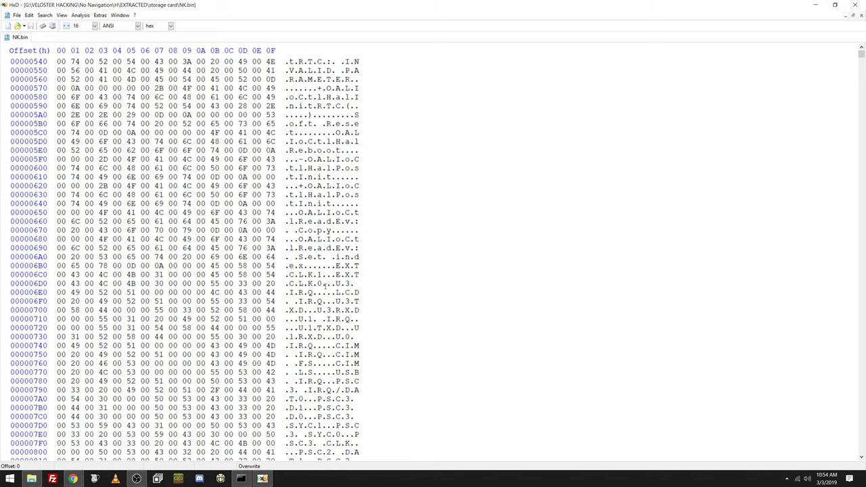
key("alt+Tab")
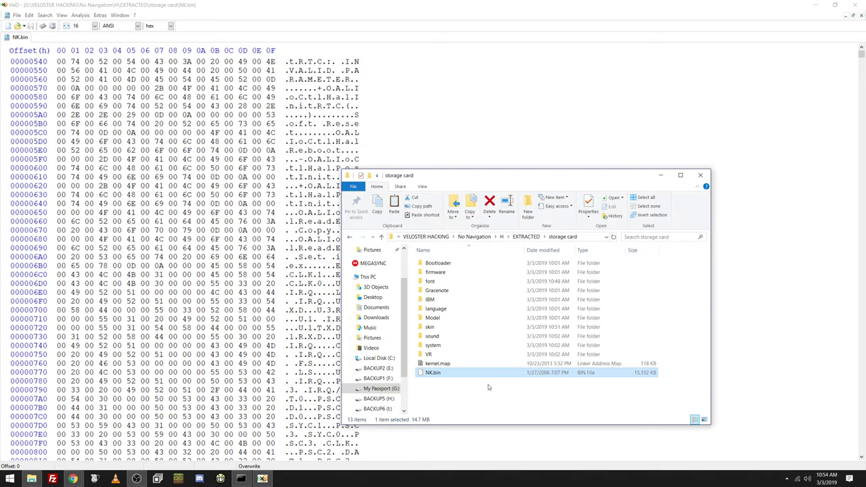
key("alt+Tab")
scroll(509, 396, "down", 20)
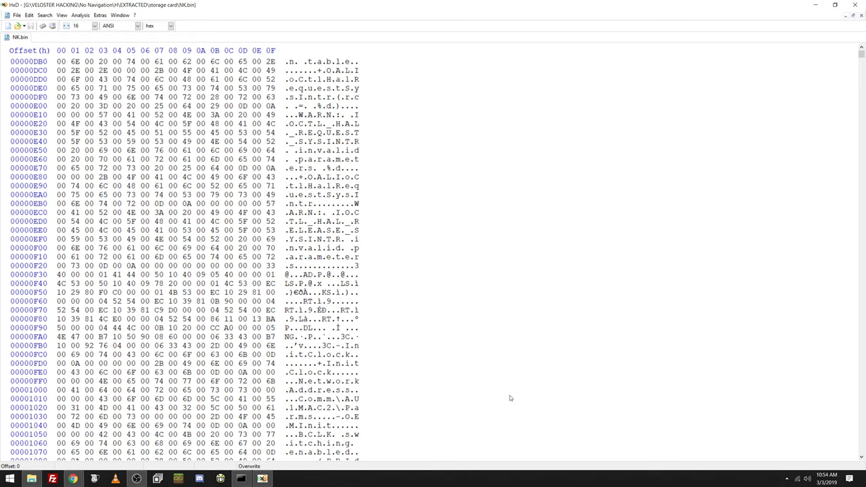
scroll(510, 398, "down", 5)
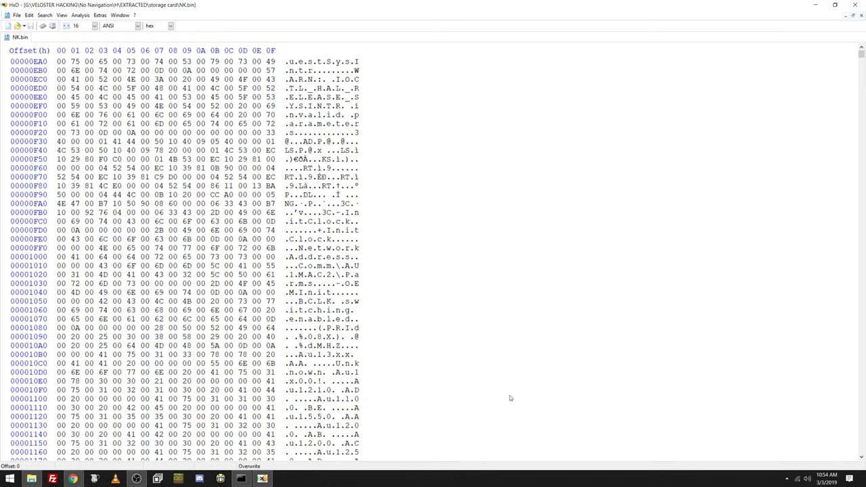
scroll(510, 398, "down", 6)
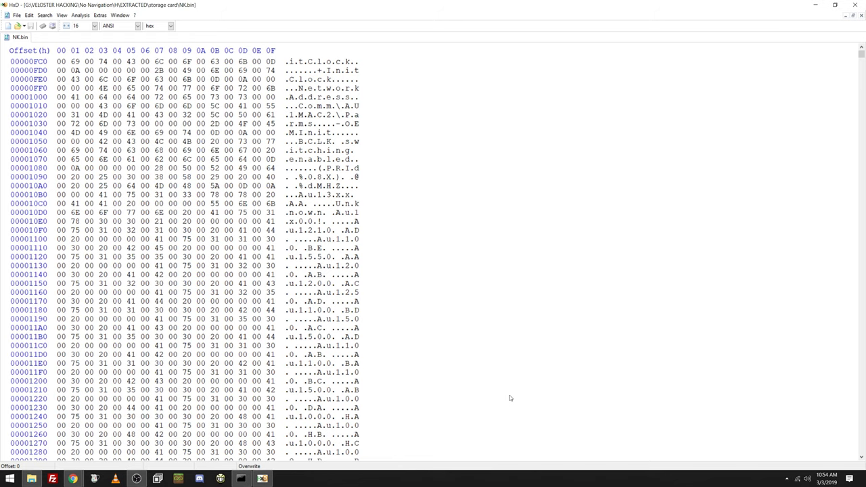
scroll(511, 398, "down", 14)
scroll(511, 398, "down", 8)
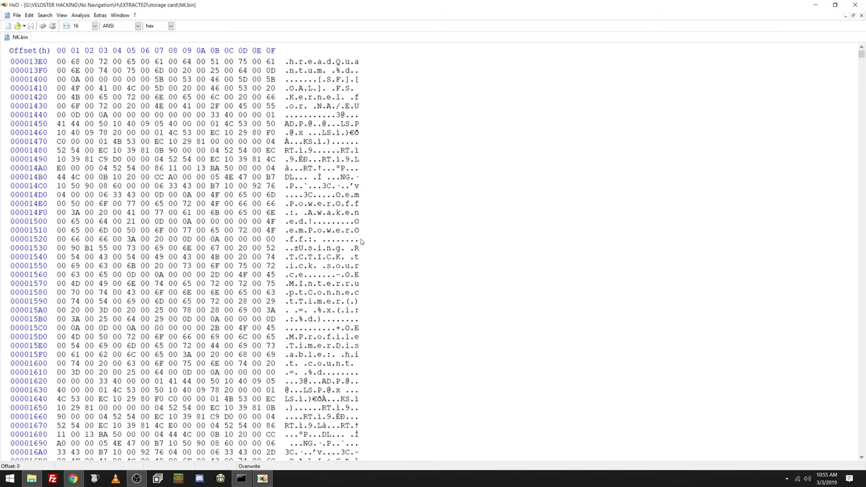
scroll(498, 335, "down", 20)
scroll(492, 340, "down", 20)
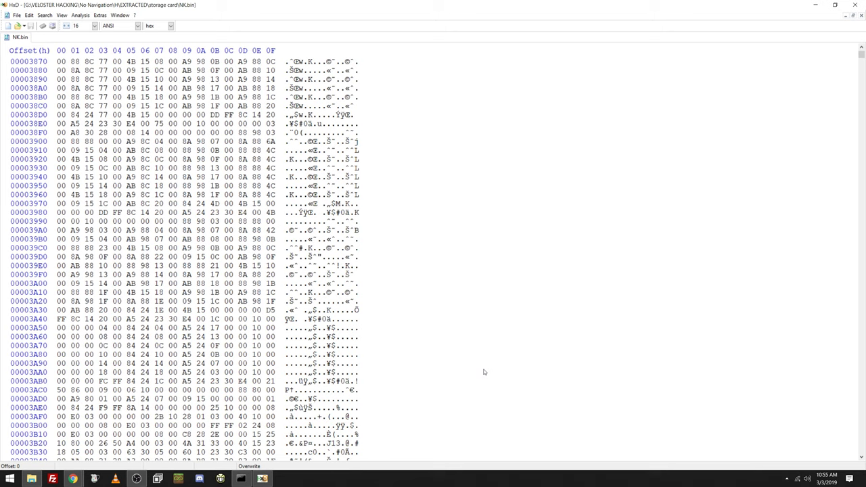
- Search NK.bin forward for the text string "type_a" and dismiss the search result message
key("ctrl+f")
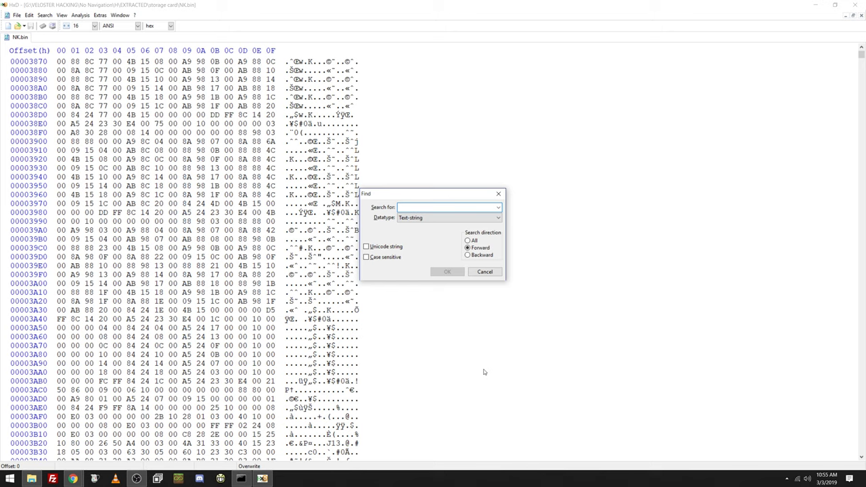
type("type_a")
key("Return")
key("Return")
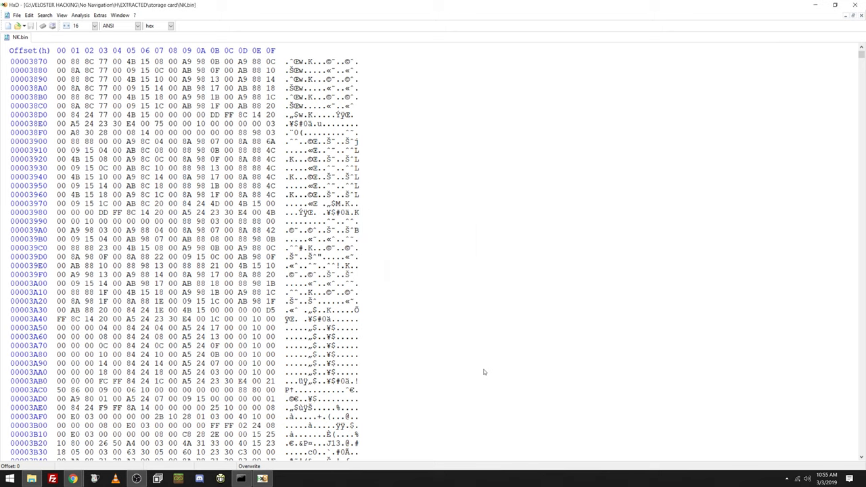
- Close HxD, look into the type_a folder inside skin, and return to the storage card folder
left_click(855, 4)
double_click(452, 328)
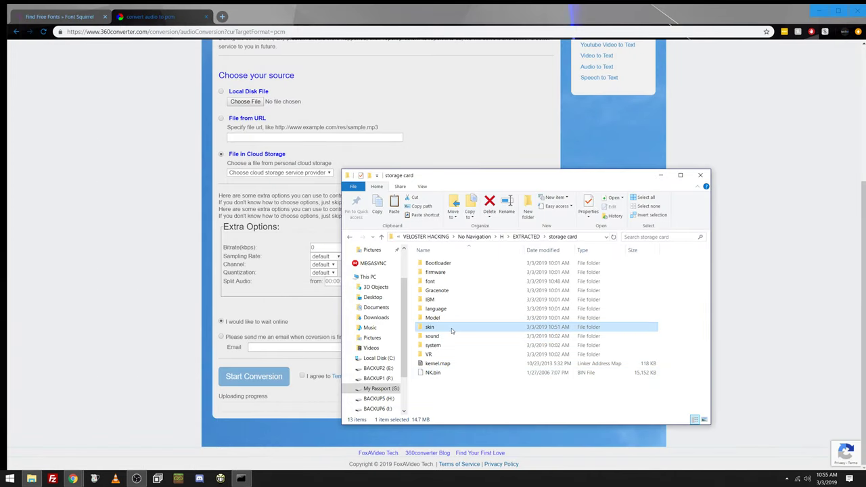
double_click(474, 263)
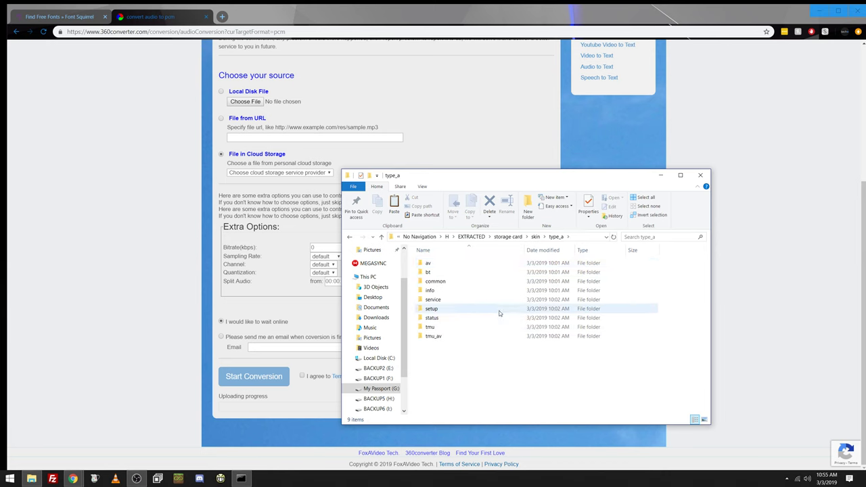
left_click(513, 237)
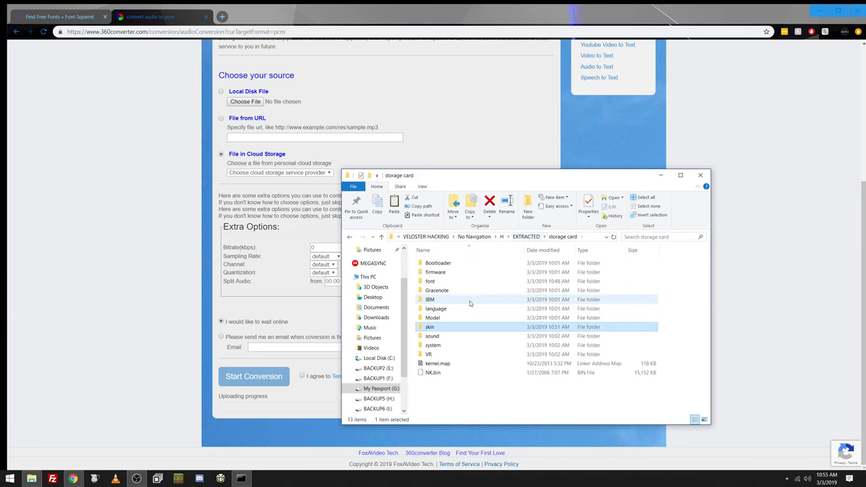
- Open kernel.map in HxD Hex Editor without making it the default app for .map files
right_click(441, 366)
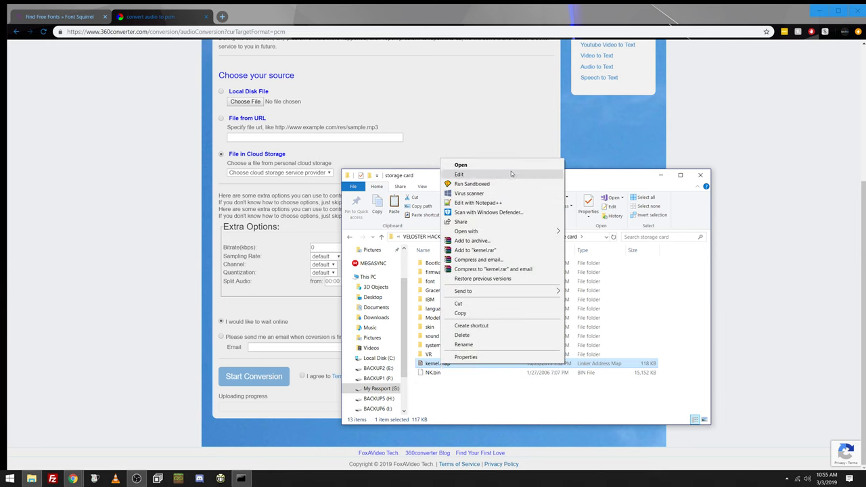
mouse_move(540, 232)
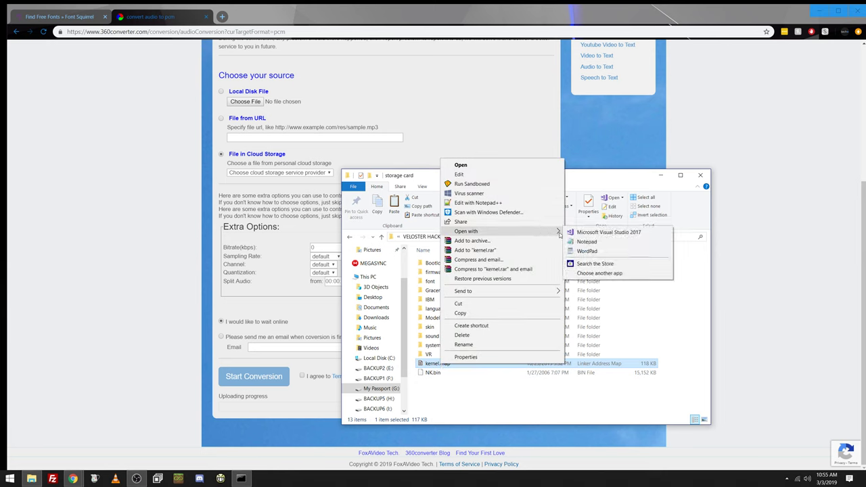
left_click(587, 274)
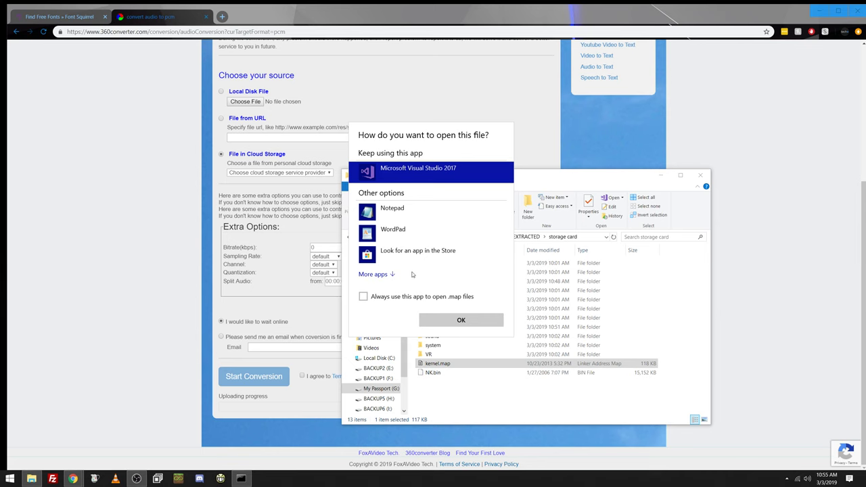
scroll(406, 264, "down", 5)
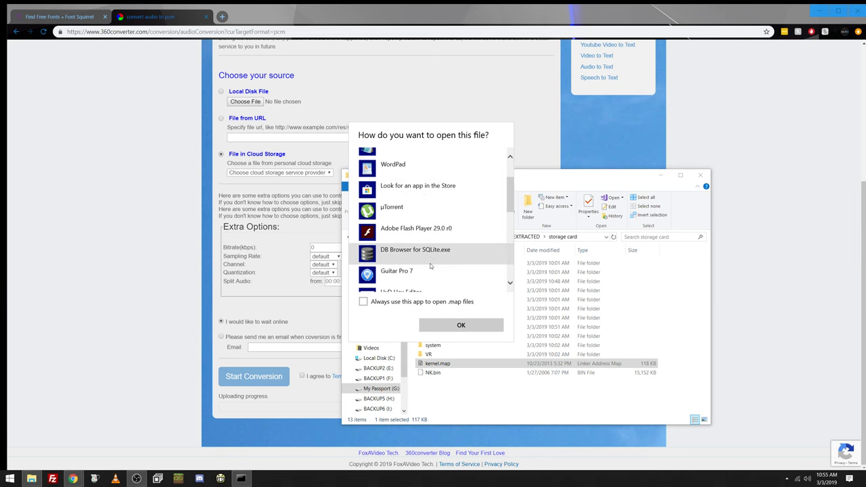
double_click(427, 251)
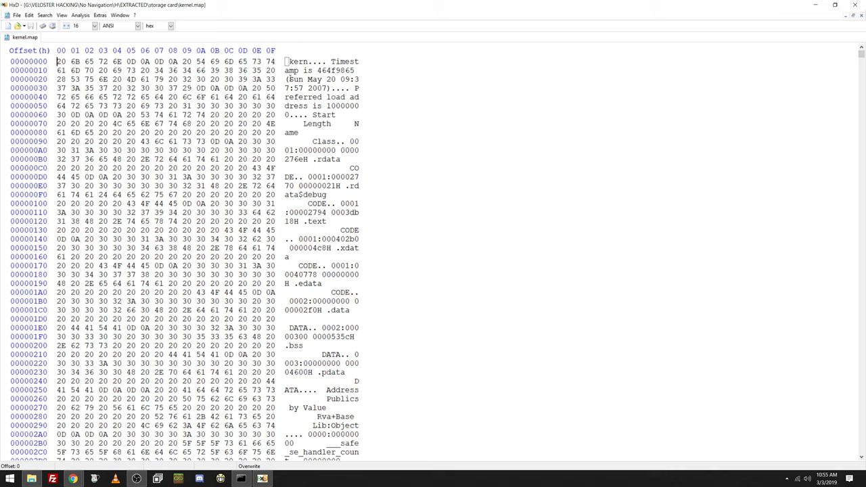
- Examine kernel.map's hex dump, highlighting the timestamp date near its start and reading the kernel entries below, and close HxD
left_click_drag(289, 79, 324, 89)
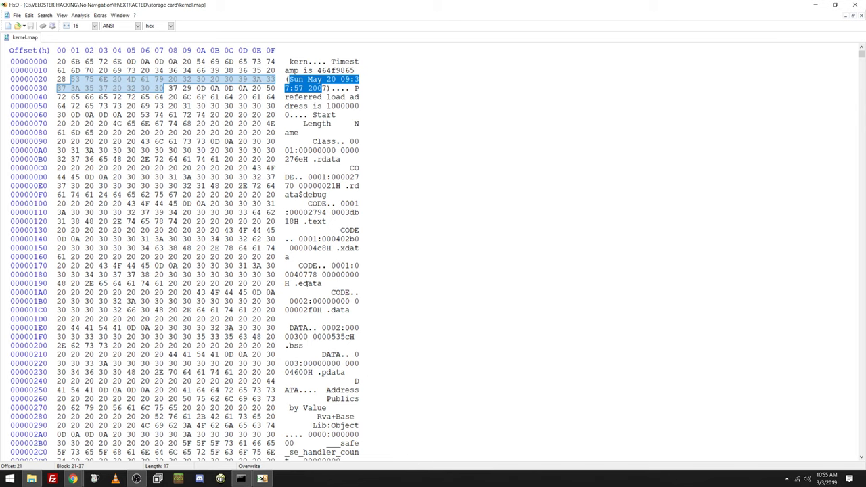
scroll(472, 129, "down", 9)
scroll(295, 72, "up", 9)
scroll(382, 359, "down", 20)
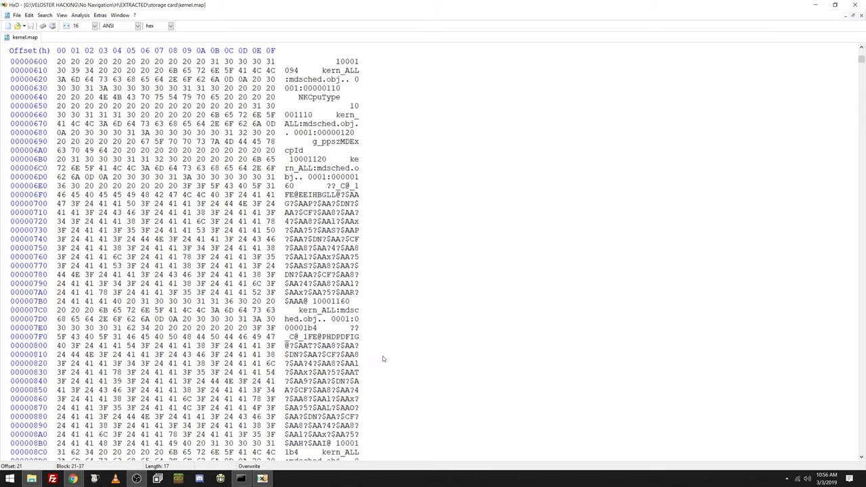
scroll(382, 359, "down", 20)
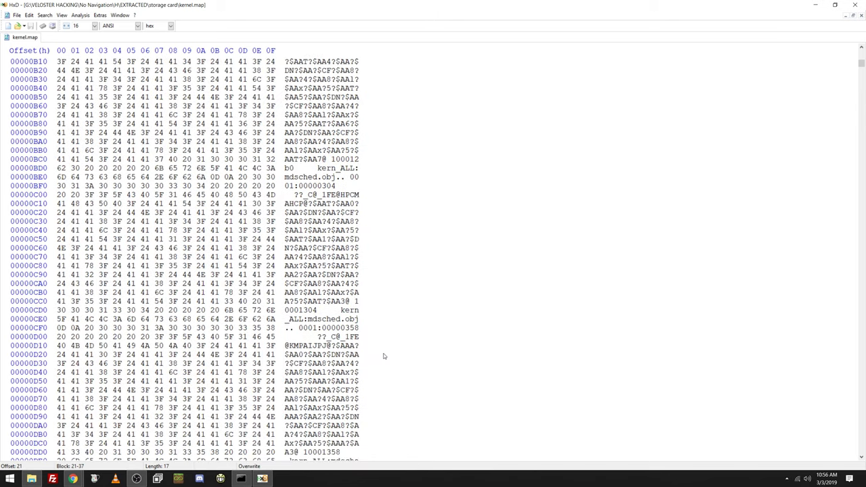
scroll(383, 356, "down", 20)
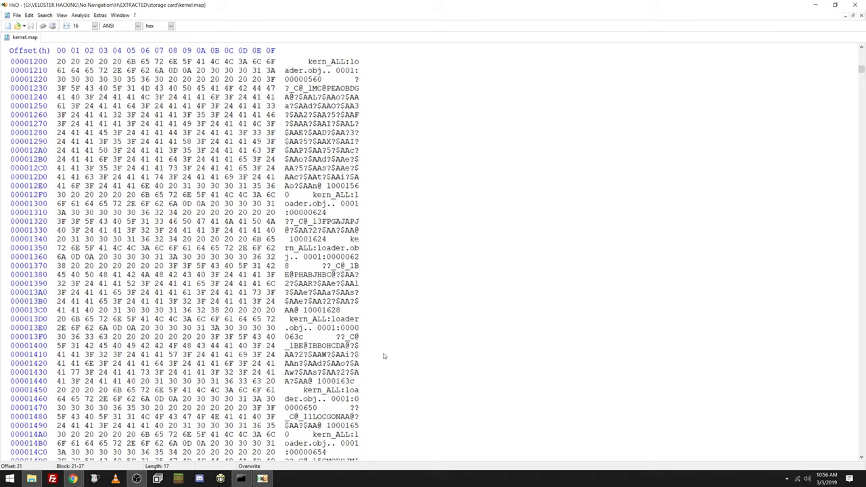
scroll(383, 356, "down", 20)
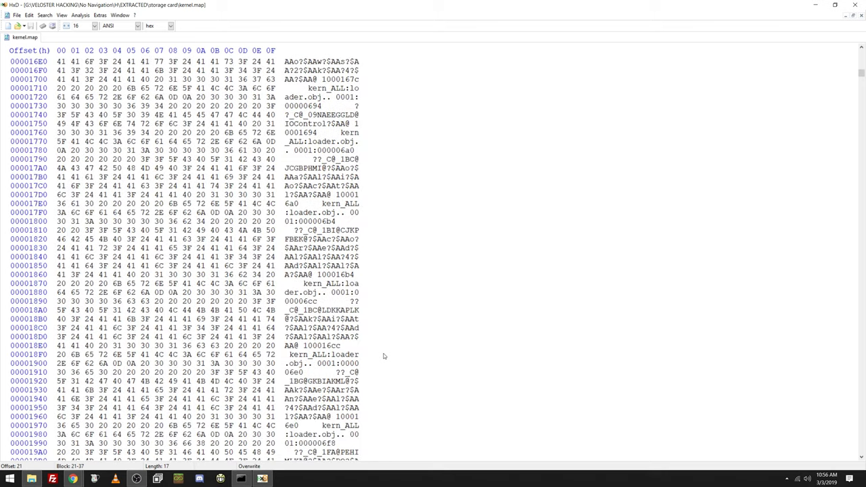
scroll(383, 356, "down", 20)
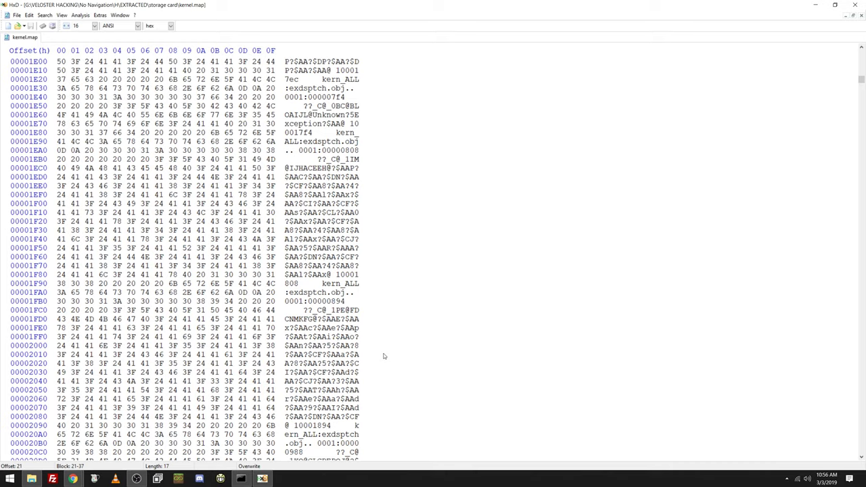
scroll(383, 356, "down", 20)
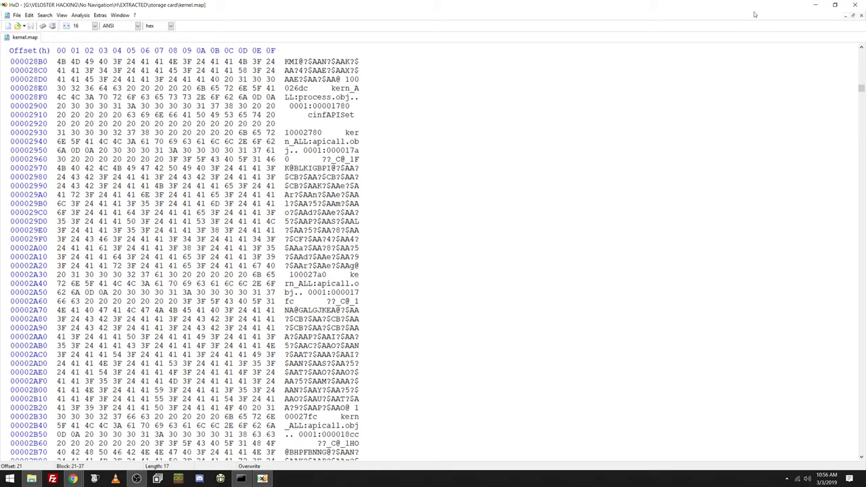
left_click(858, 7)
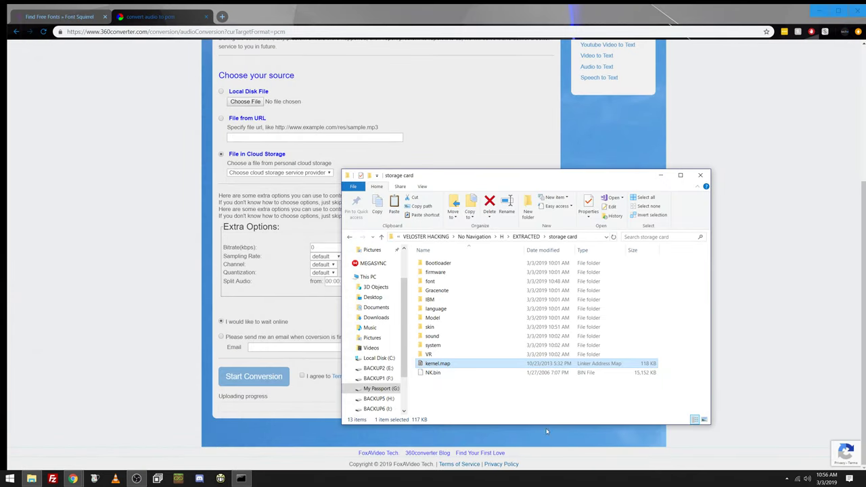
- Deselect kernel.map, close the browser window and switch to OBS
left_click(512, 403)
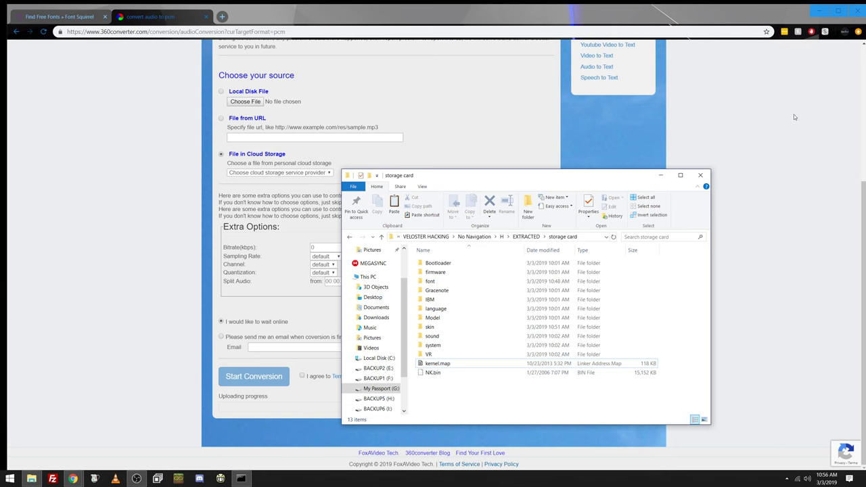
left_click(858, 9)
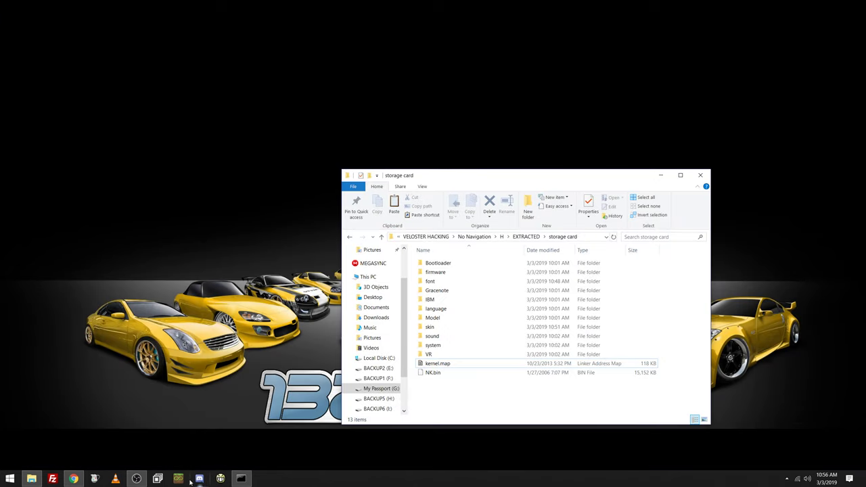
mouse_move(136, 478)
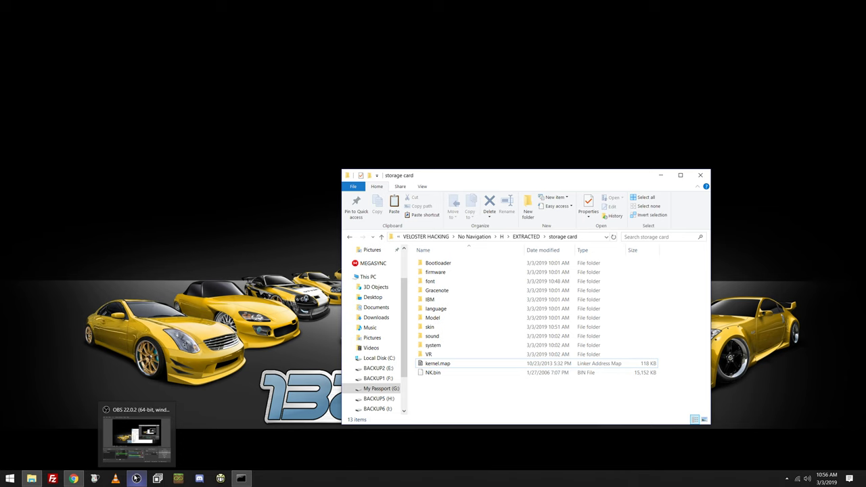
left_click(136, 479)
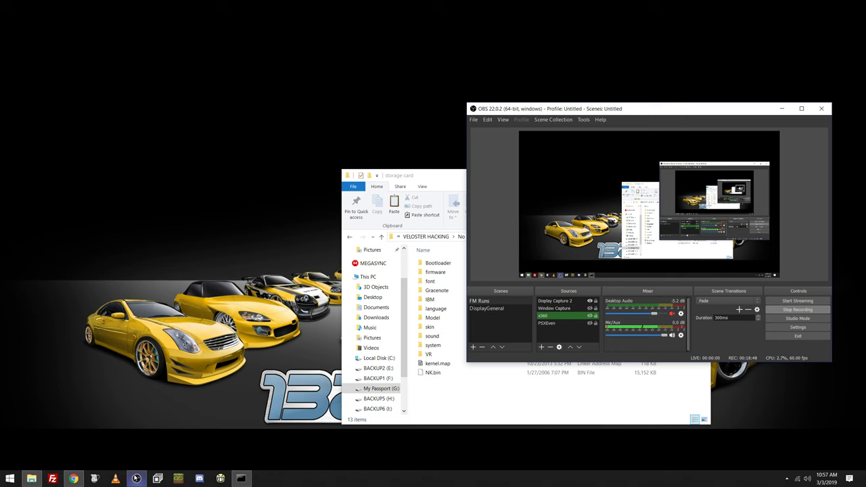
- Return to File Explorer and open the SD CARD SETUP folder in VELOSTER HACKING > CUSTOM FIRMWARE > Menavrus-install2
left_click(459, 414)
left_click(449, 239)
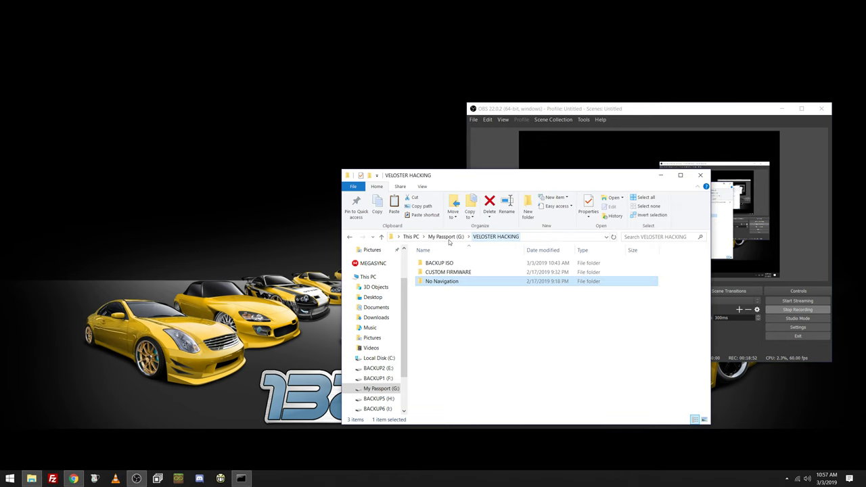
double_click(457, 273)
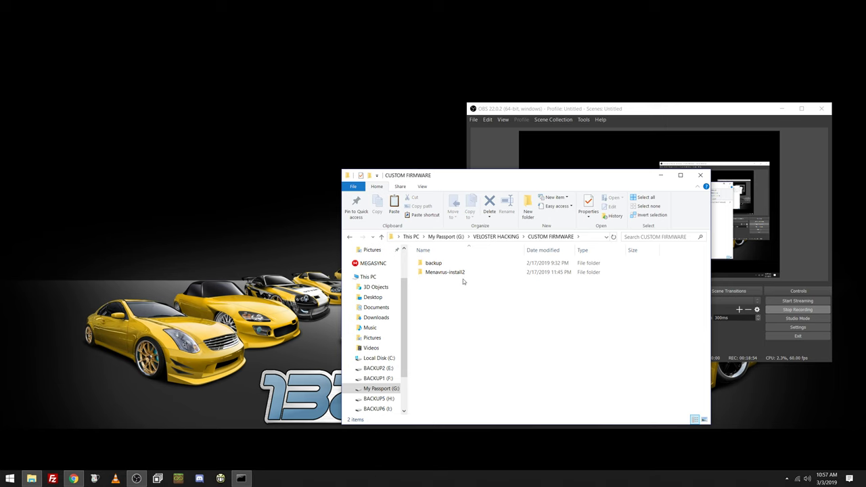
double_click(463, 276)
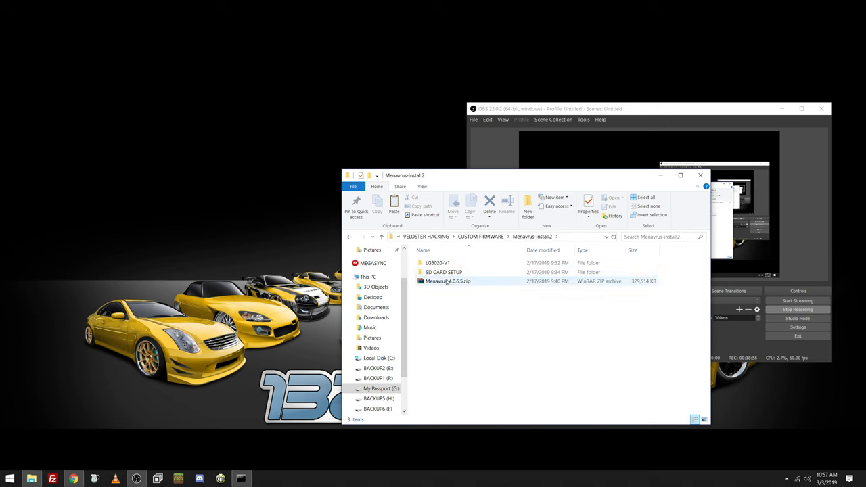
double_click(442, 272)
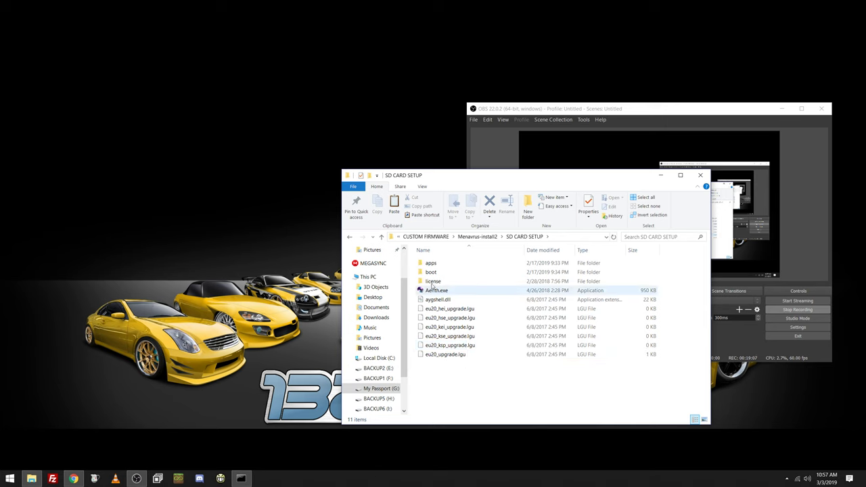
- Look through the jkdlauncher, menavrus and total folders inside apps and return to the Menavrus-install2 folder
double_click(433, 263)
double_click(458, 264)
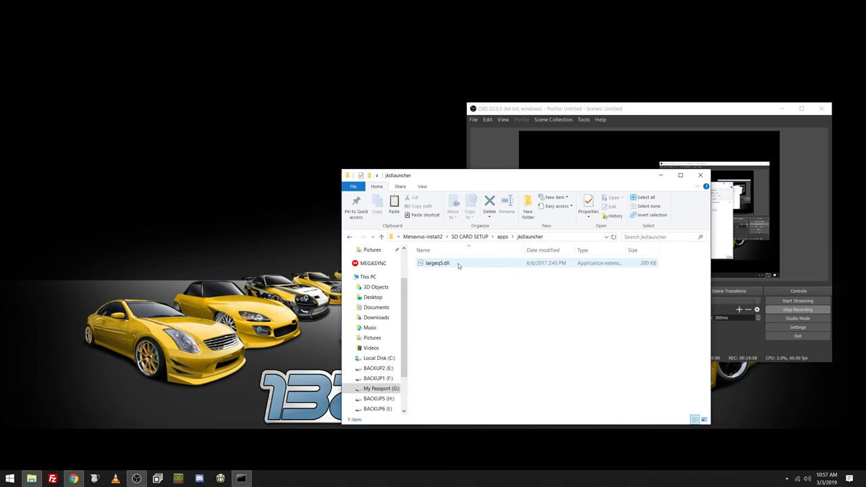
key("BackSpace")
double_click(458, 270)
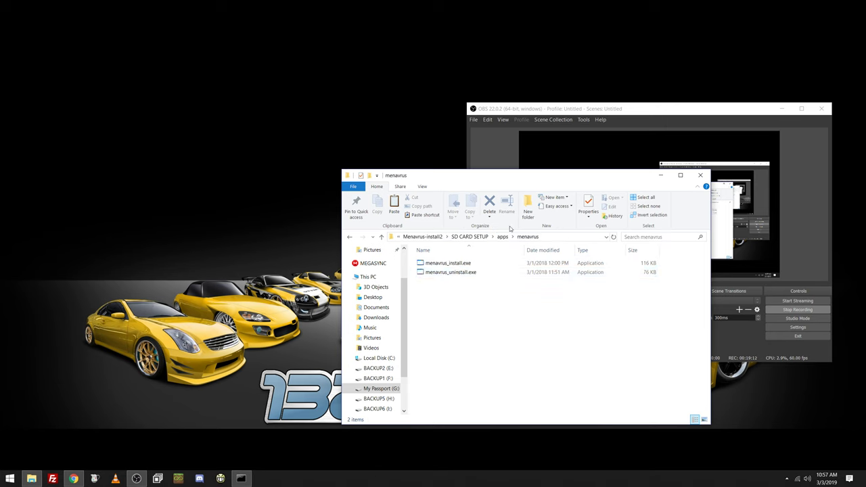
key("BackSpace")
double_click(456, 281)
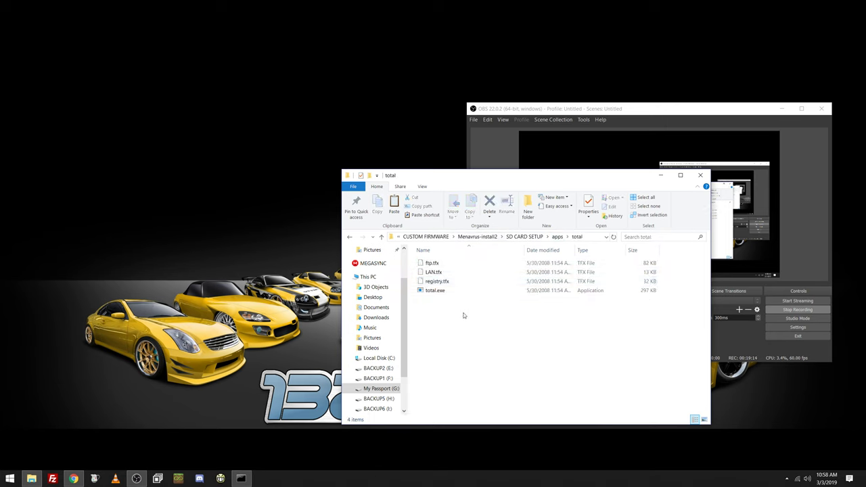
left_click(478, 237)
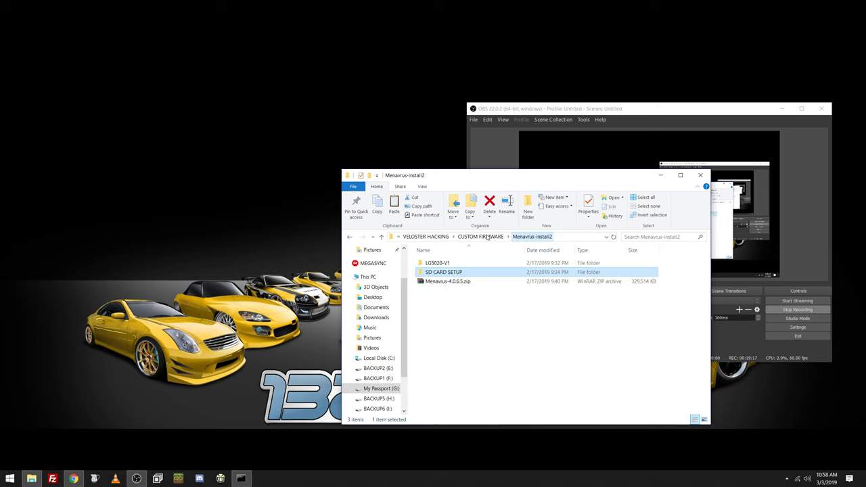
- View the contents of SD CARD SETUP's boot folder and select total.exe in the total folder inside apps
double_click(460, 272)
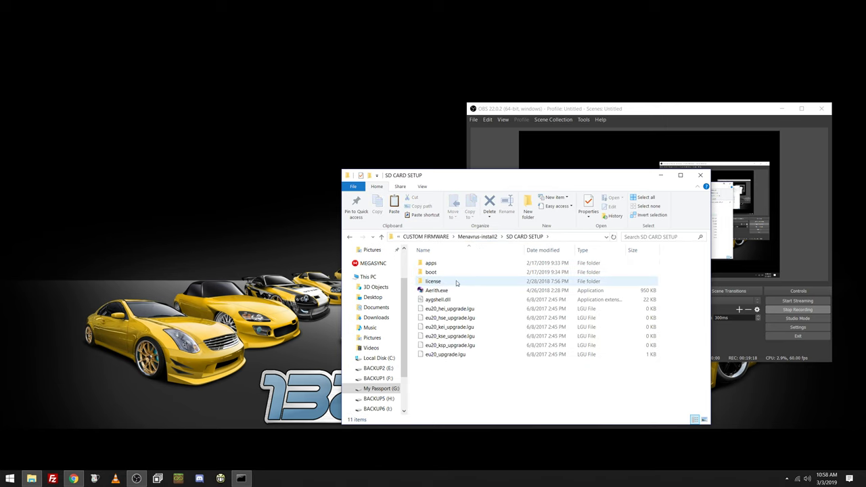
double_click(433, 272)
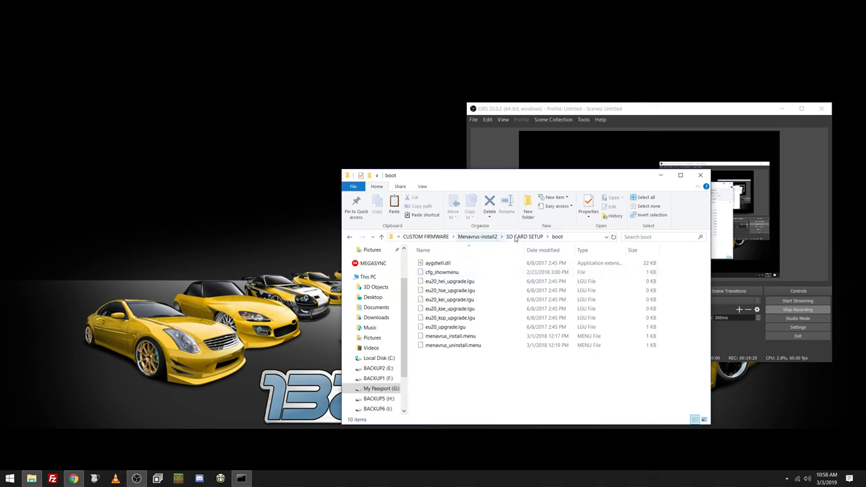
left_click(518, 237)
double_click(431, 262)
double_click(433, 281)
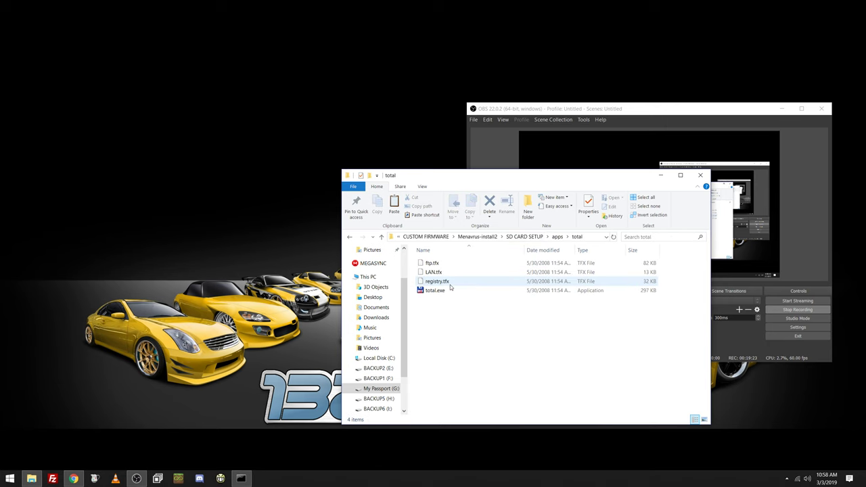
left_click(439, 290)
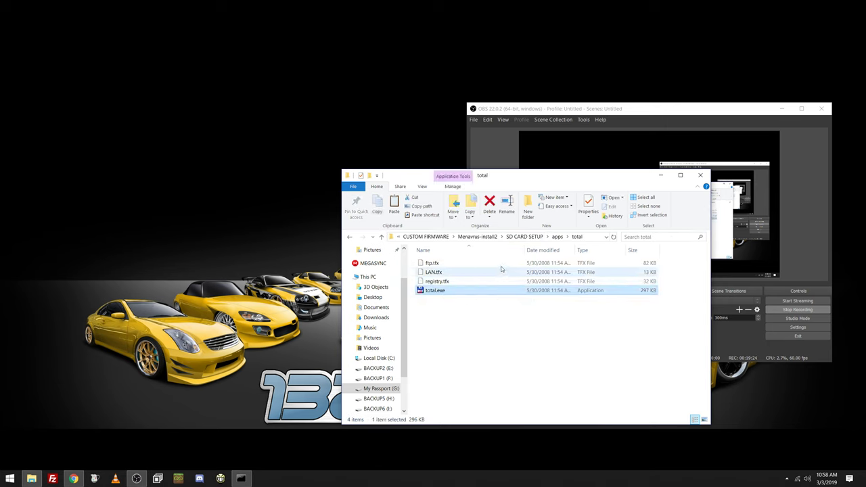
- Return to Menavrus-install2, move the window clear of OBS, and open storage card in LG5020-V1 > rootfs > MMCMemory
left_click(493, 237)
left_click_drag(512, 178, 261, 157)
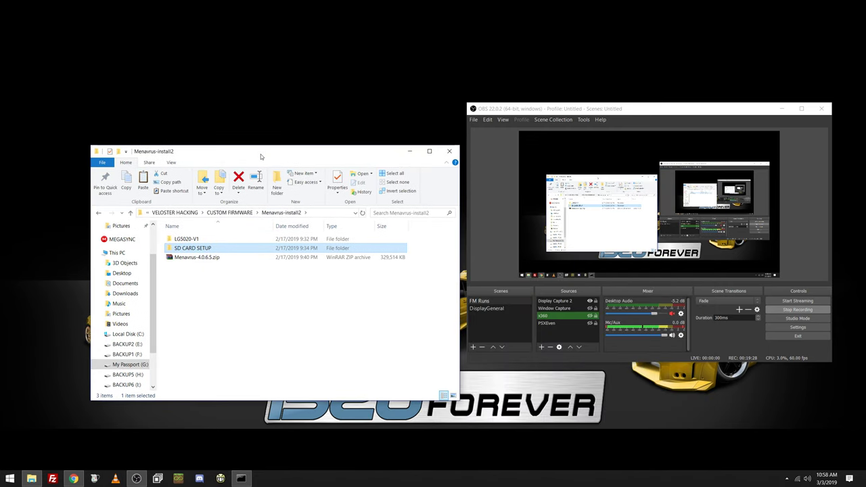
double_click(194, 239)
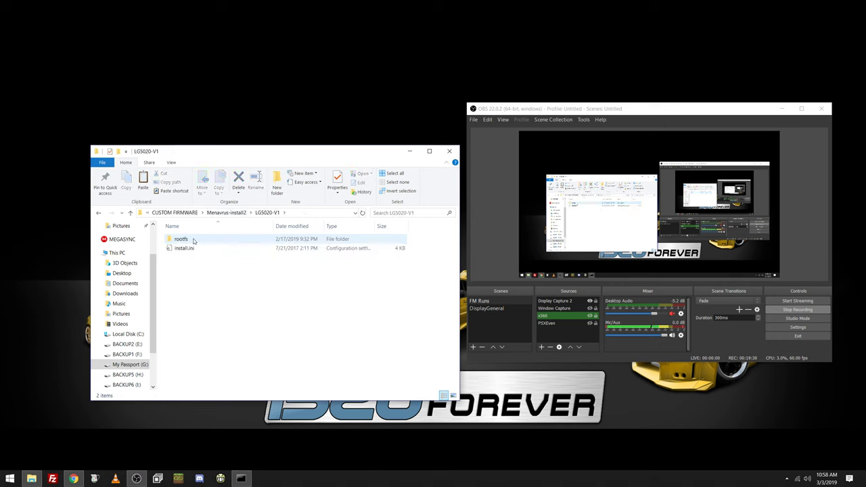
double_click(193, 240)
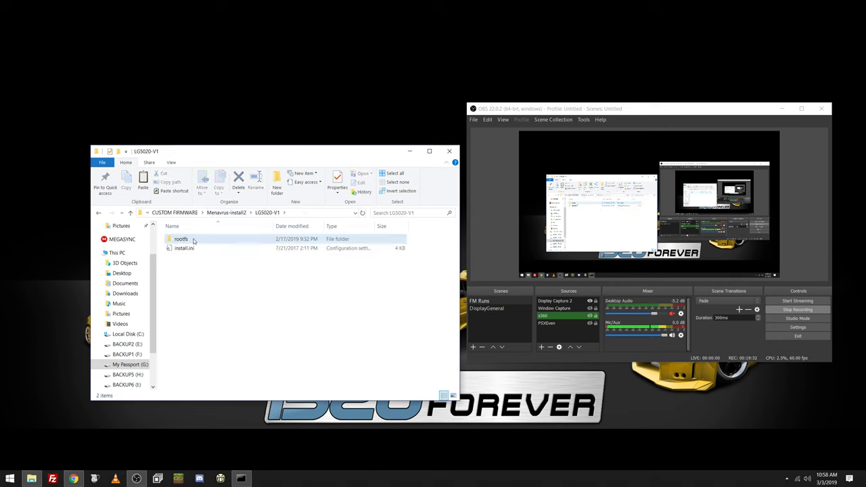
double_click(193, 240)
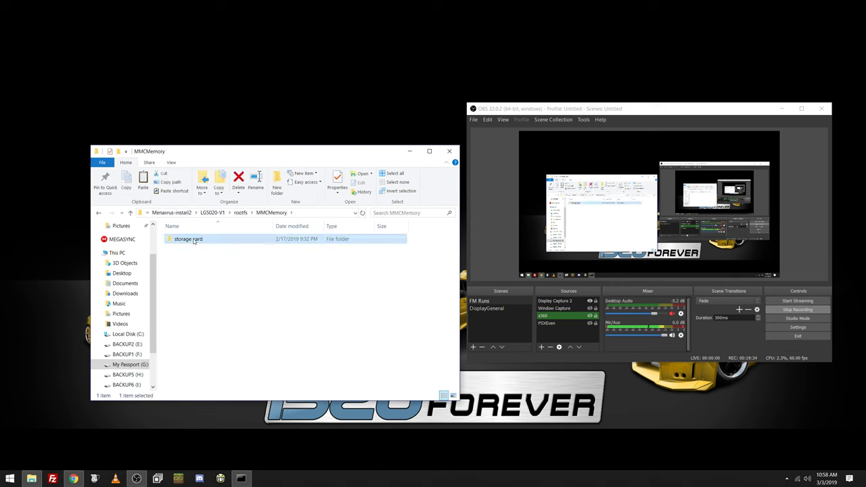
double_click(193, 239)
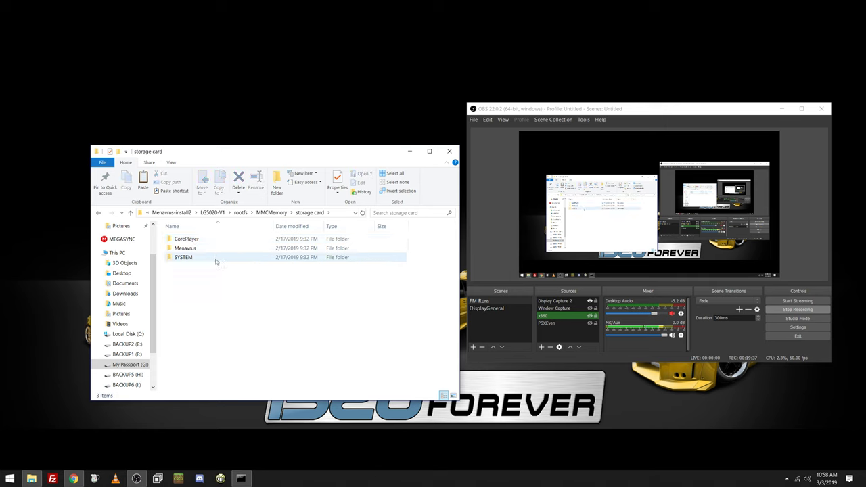
- Inspect Lisa.exe in the SYSTEM folder and return to the storage card folder
double_click(218, 257)
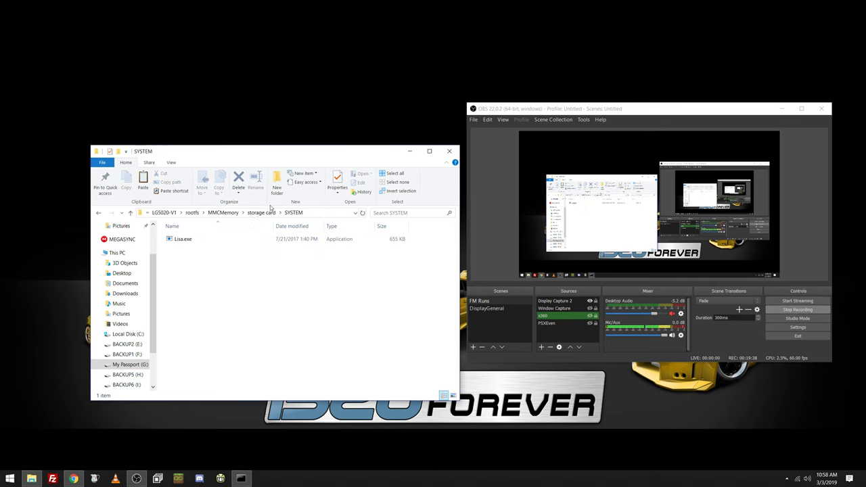
left_click(179, 243)
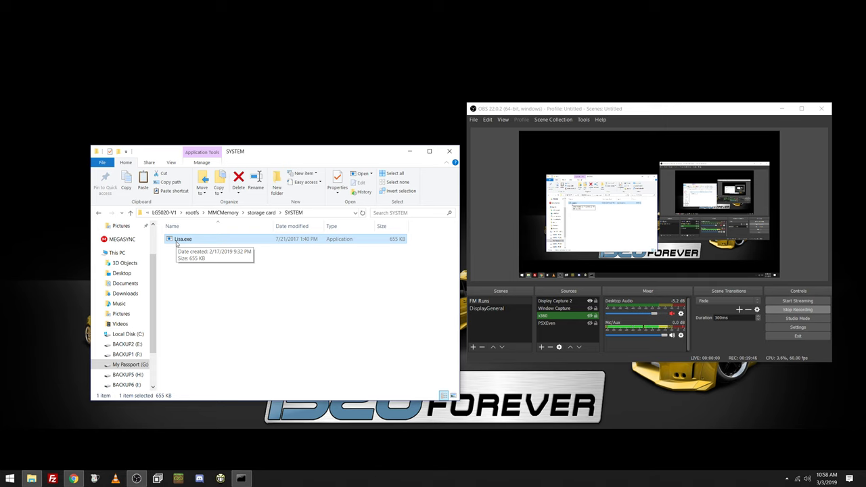
left_click(261, 213)
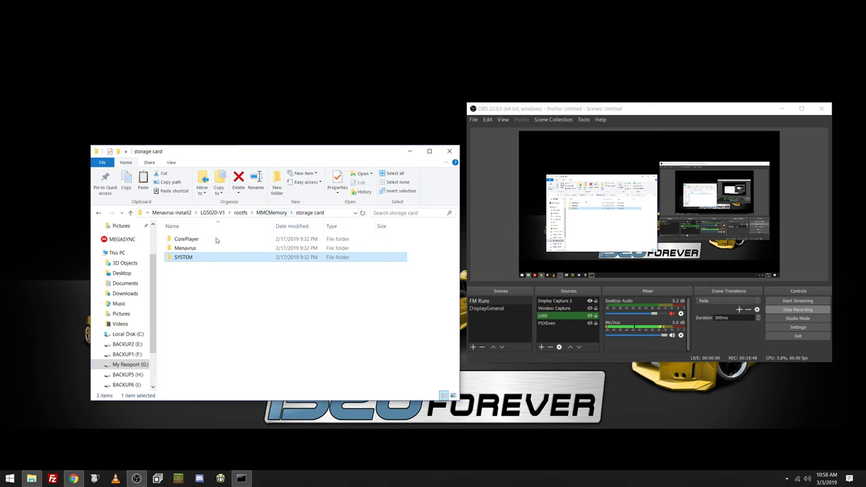
- Look through the Menavrus and CorePlayer folders inside storage card and go back up to LG5020-V1
double_click(210, 248)
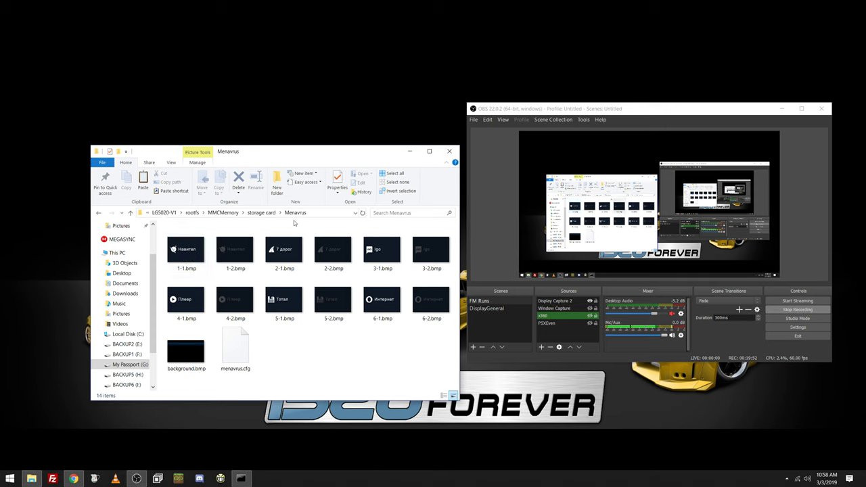
left_click(261, 213)
double_click(228, 241)
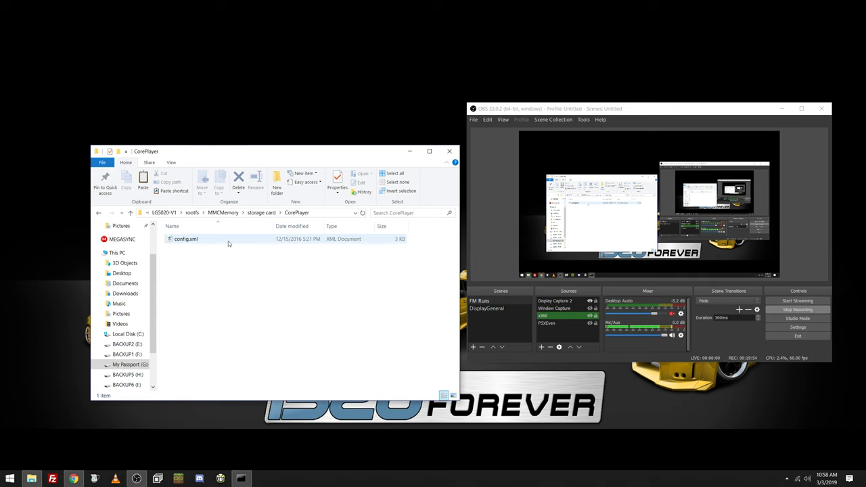
left_click(225, 214)
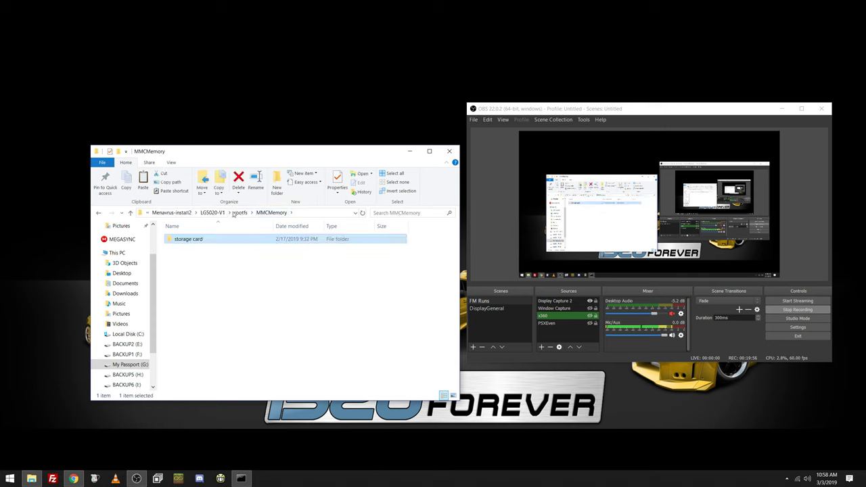
left_click(232, 213)
left_click(257, 212)
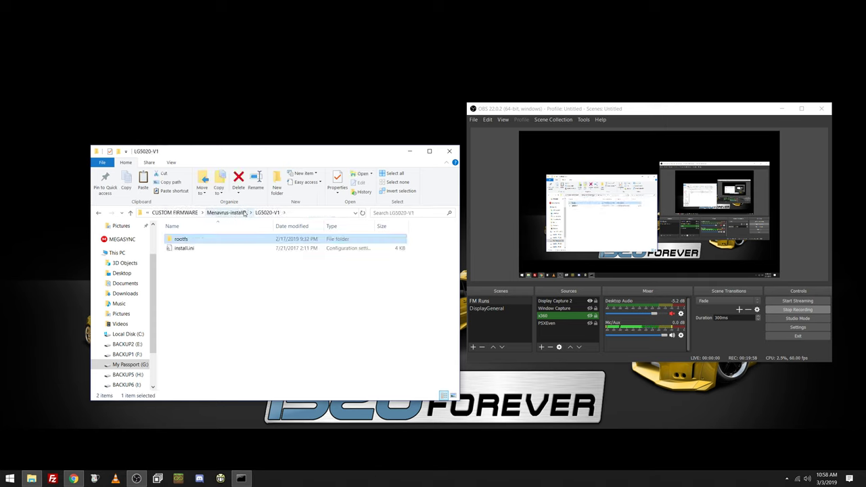